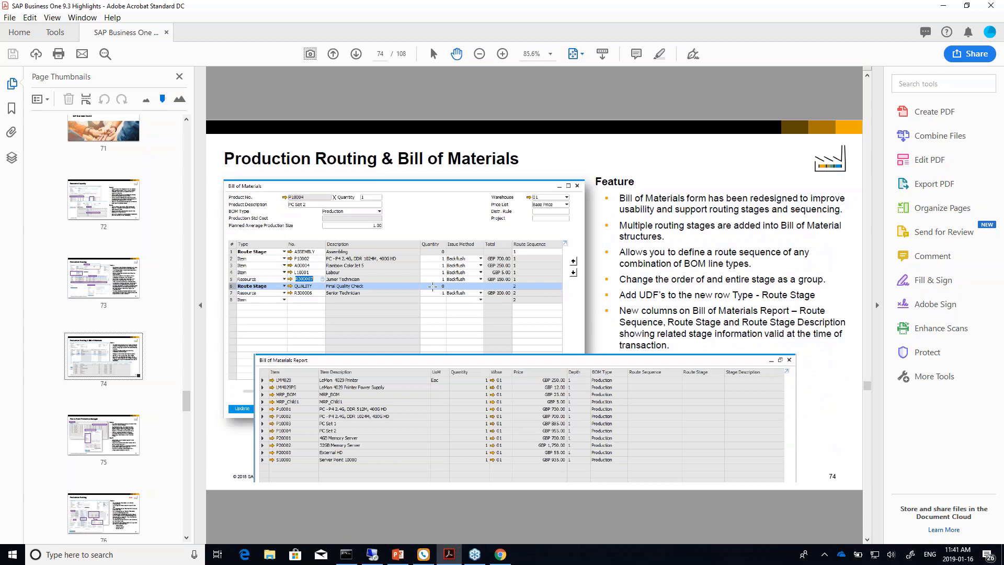
- Review the production feature slides from Production Routing & Bill of Materials through Variance Report for Production Orders
{"action": "scroll", "coordinate": [433, 286], "scroll_direction": "down", "scroll_amount": 1}
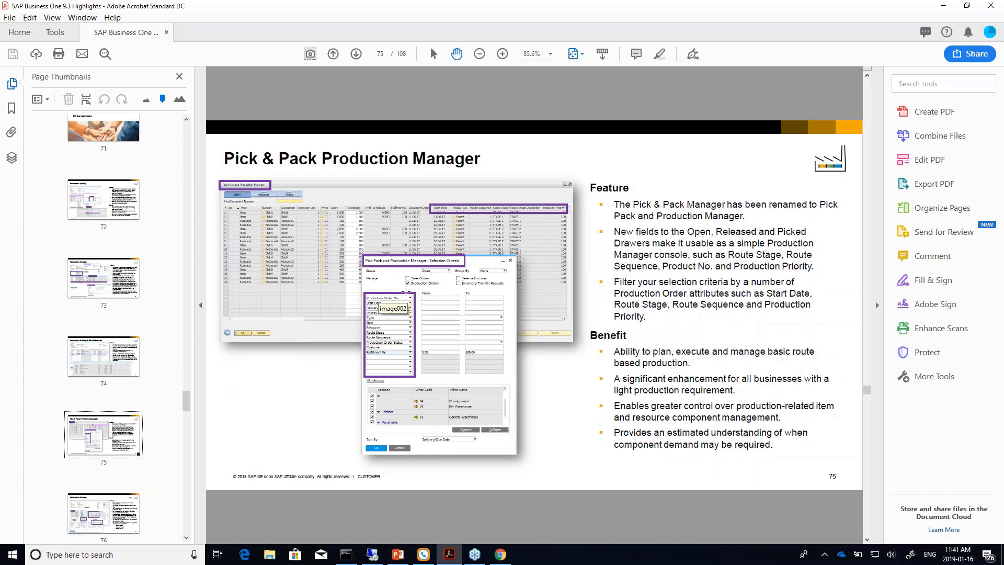
{"action": "scroll", "coordinate": [406, 291], "scroll_direction": "down", "scroll_amount": 2}
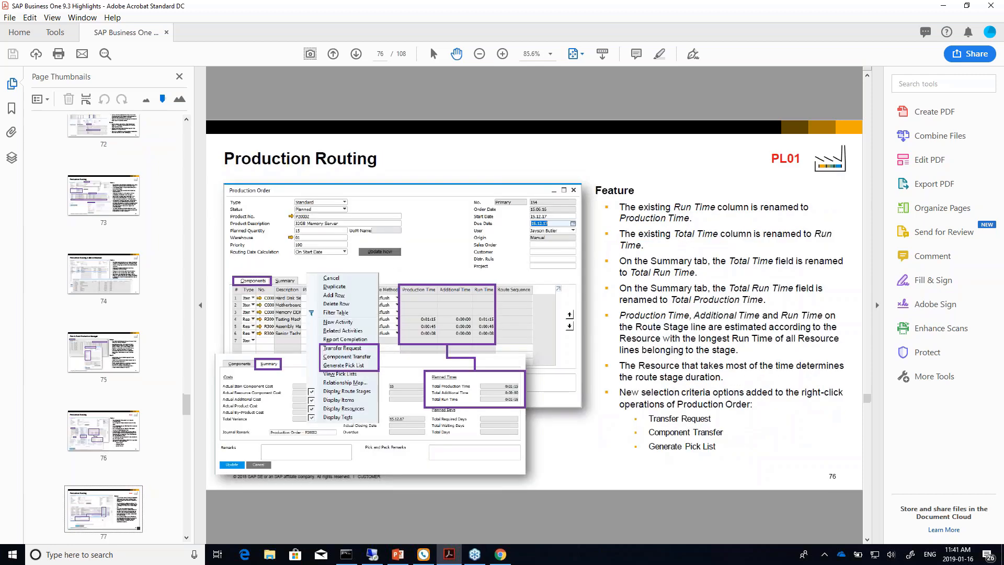
{"action": "scroll", "coordinate": [406, 291], "scroll_direction": "down", "scroll_amount": 1}
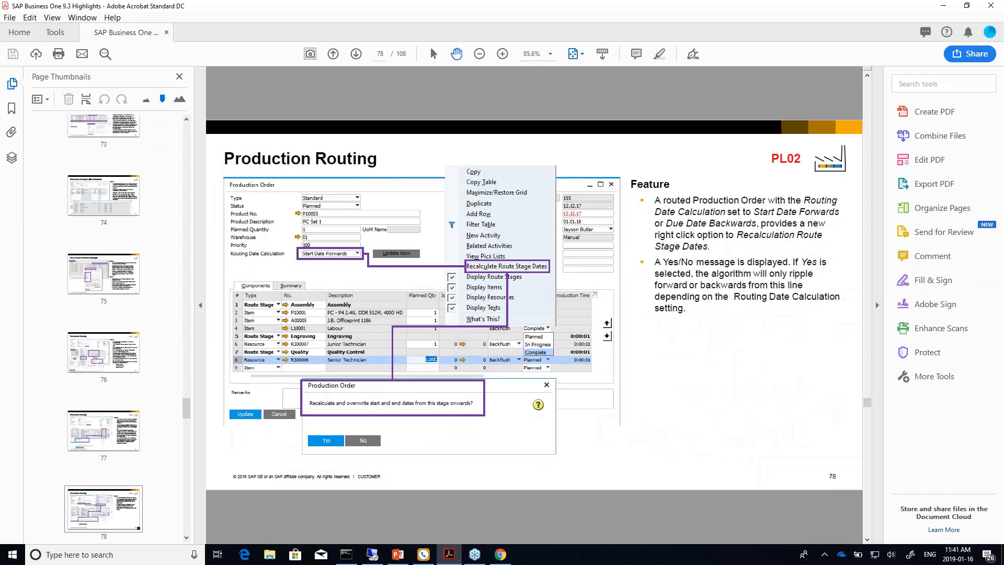
{"action": "scroll", "coordinate": [406, 291], "scroll_direction": "down", "scroll_amount": 2}
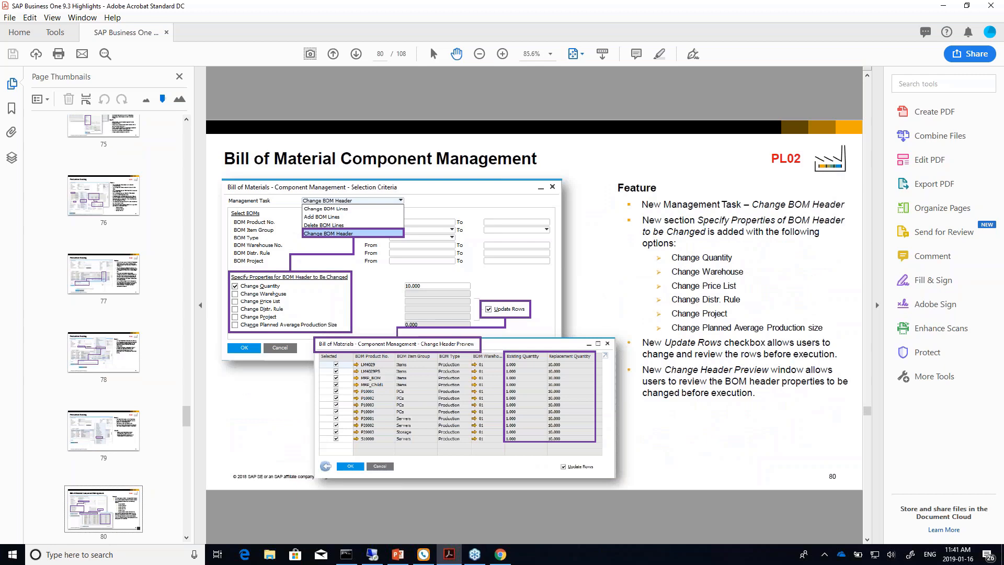
{"action": "scroll", "coordinate": [406, 291], "scroll_direction": "down", "scroll_amount": 2}
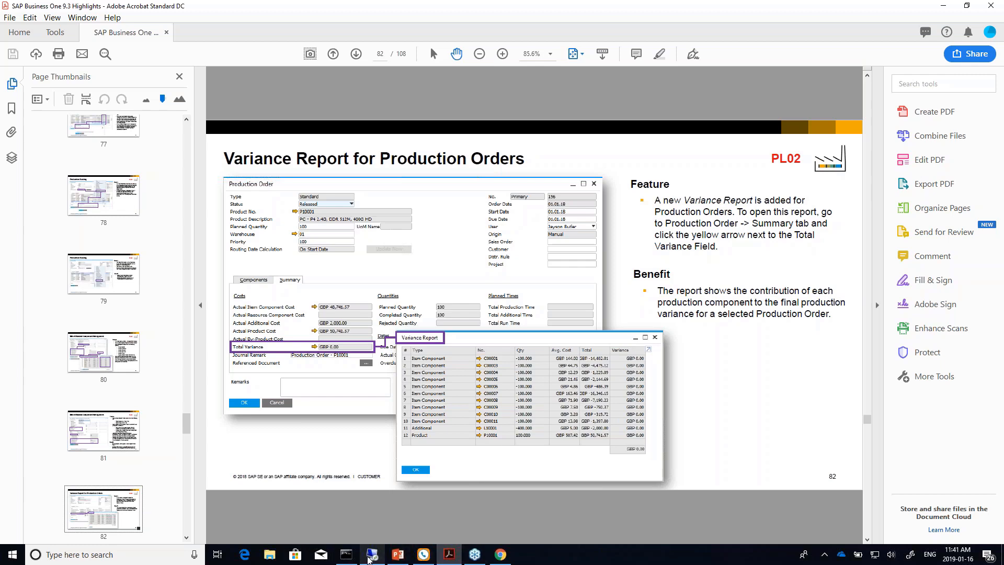
- Switch to the SAP Business One remote session and open the last production bill of materials record
{"action": "left_click", "coordinate": [369, 557]}
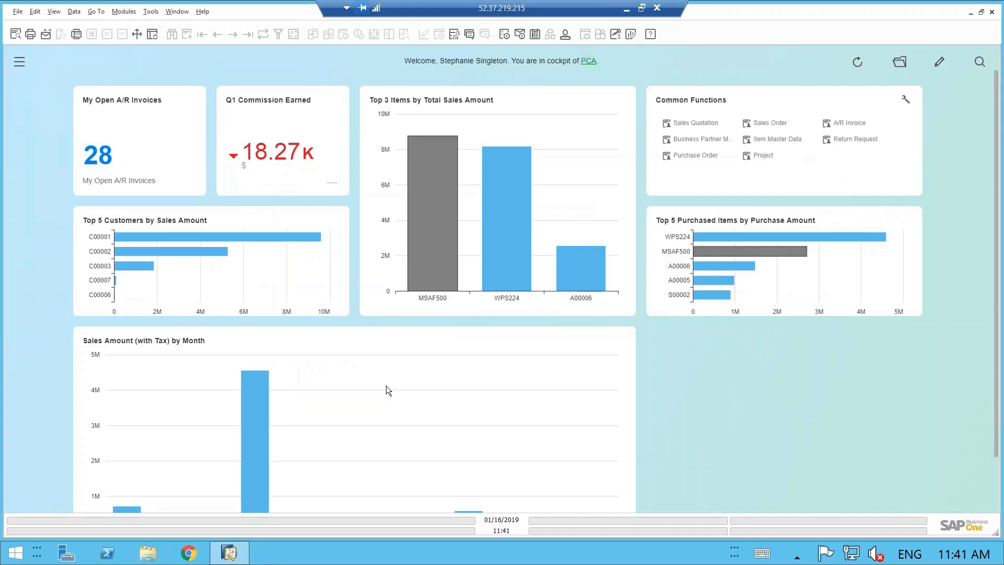
{"action": "left_click", "coordinate": [124, 12]}
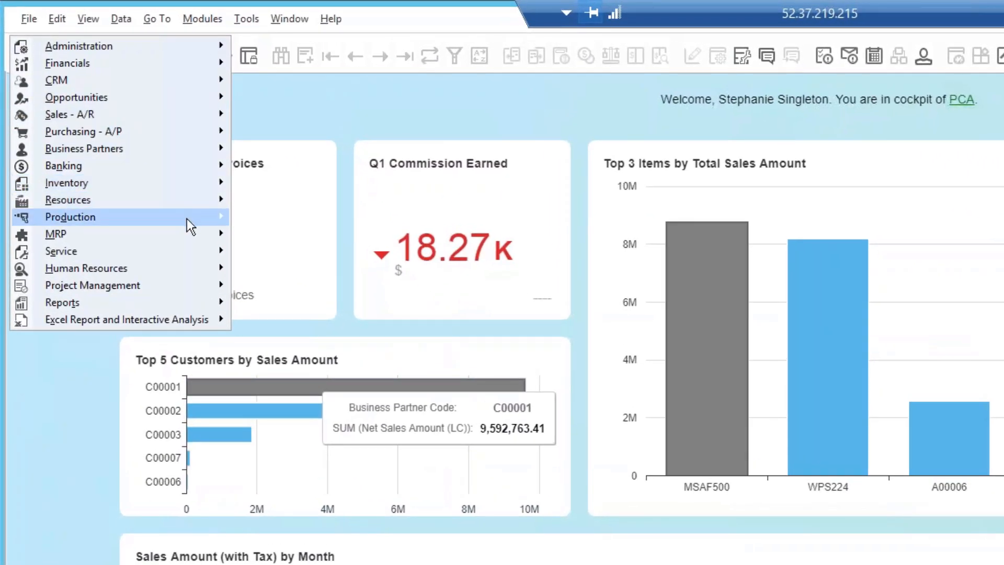
{"action": "mouse_move", "coordinate": [187, 219]}
{"action": "left_click", "coordinate": [307, 216]}
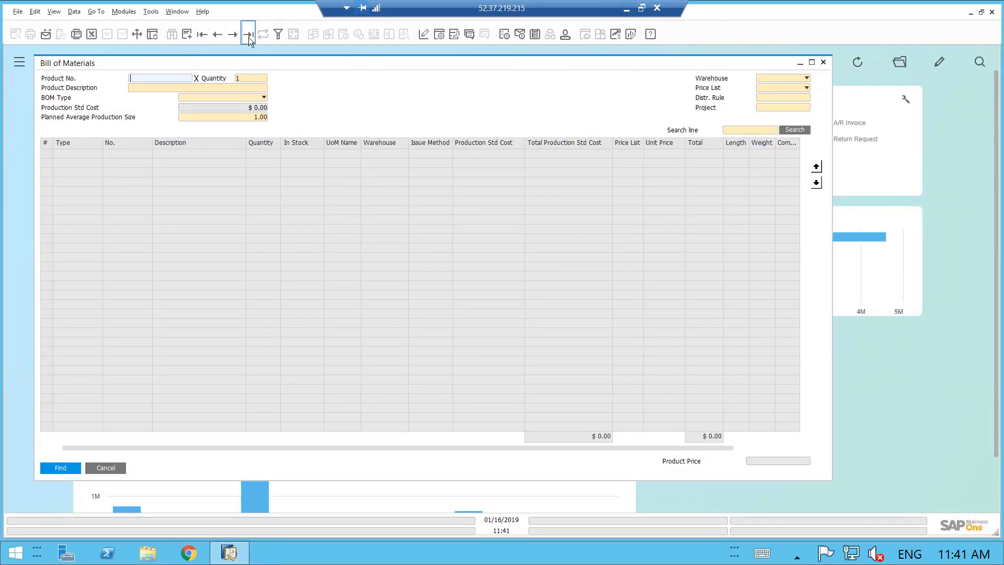
{"action": "left_click", "coordinate": [249, 37]}
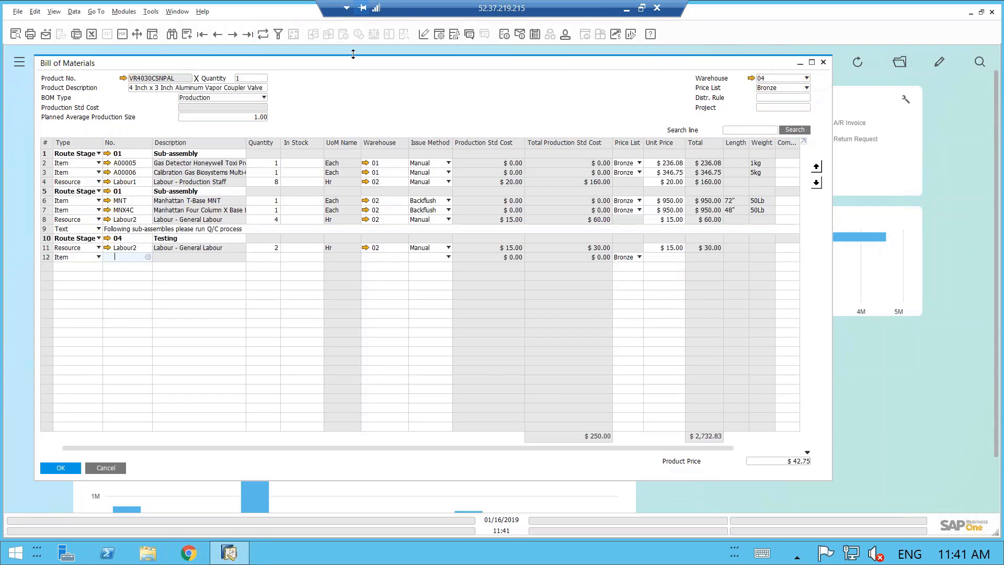
{"action": "left_click_drag", "start_coordinate": [361, 67], "coordinate": [419, 96]}
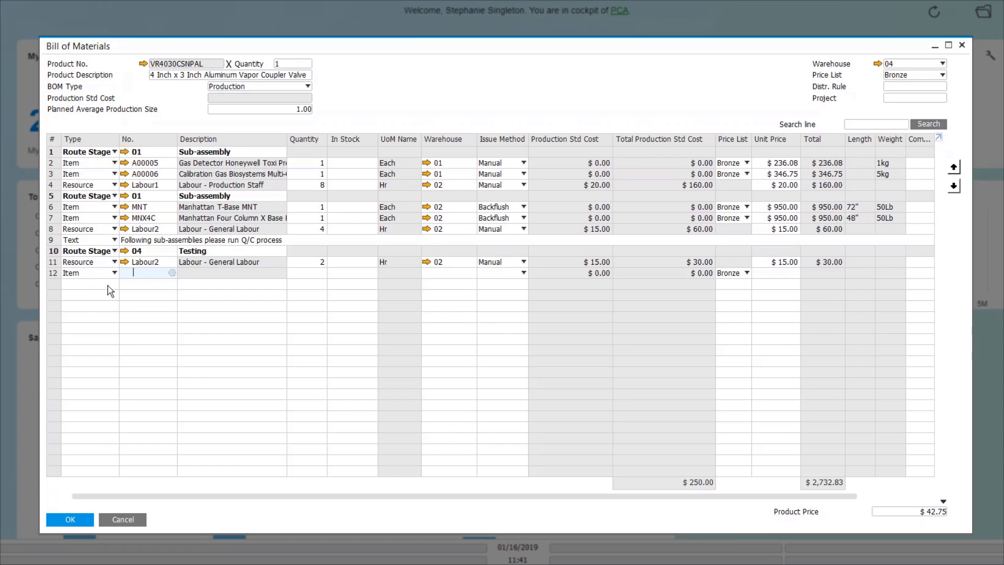
- Examine the row types available for the first item line and the first route stage of the bill of materials
{"action": "left_click", "coordinate": [90, 164]}
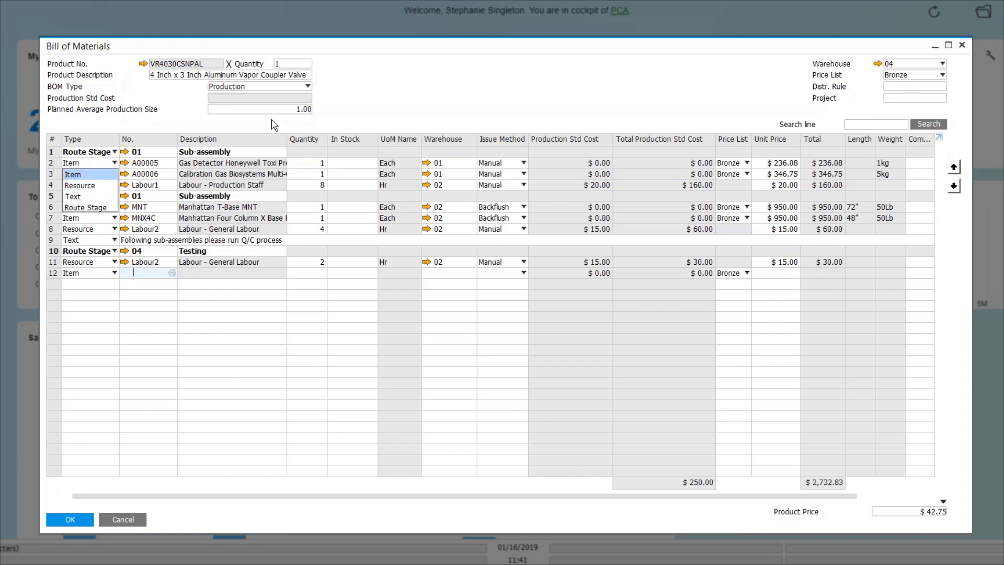
{"action": "left_click", "coordinate": [73, 174]}
{"action": "left_click", "coordinate": [96, 162]}
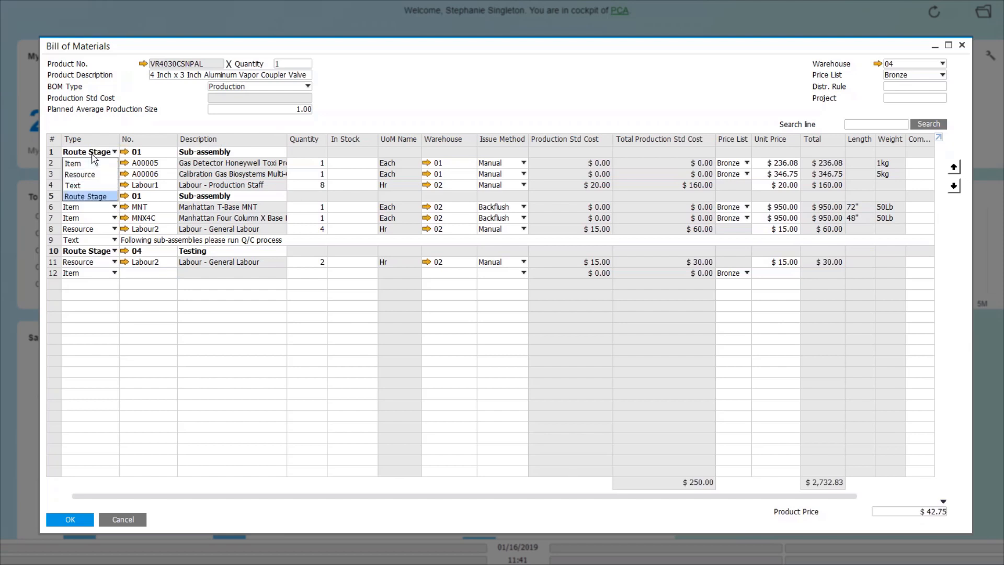
{"action": "left_click", "coordinate": [344, 109]}
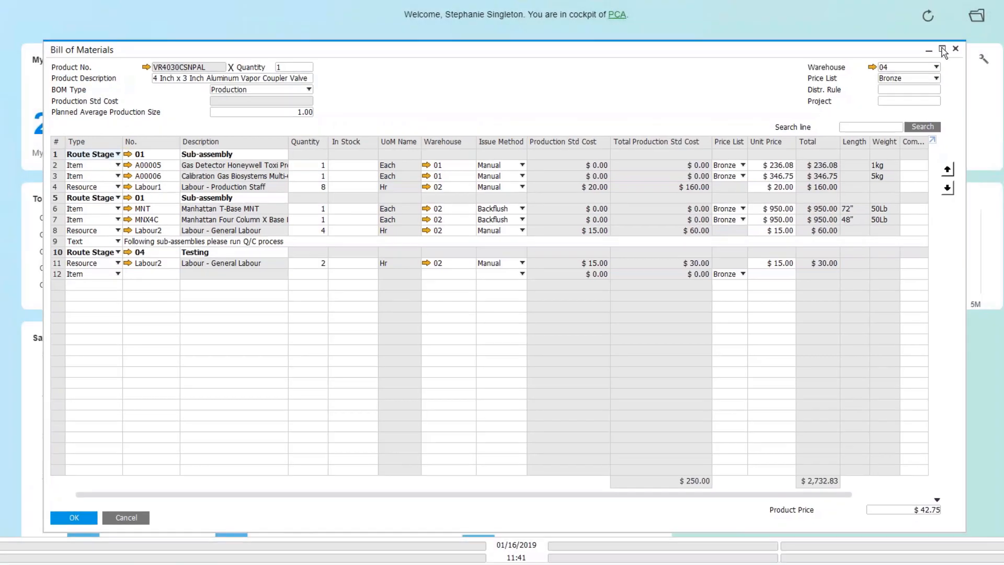
- Maximize the Bill of Materials window and view the route sequence choices for the first Sub-assembly stage
{"action": "left_click", "coordinate": [943, 49]}
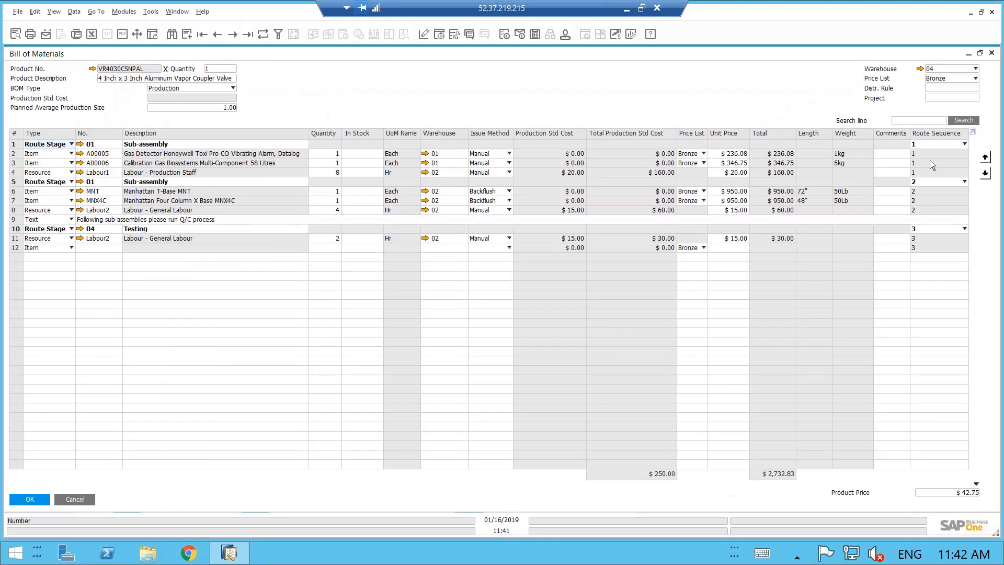
{"action": "left_click", "coordinate": [931, 143]}
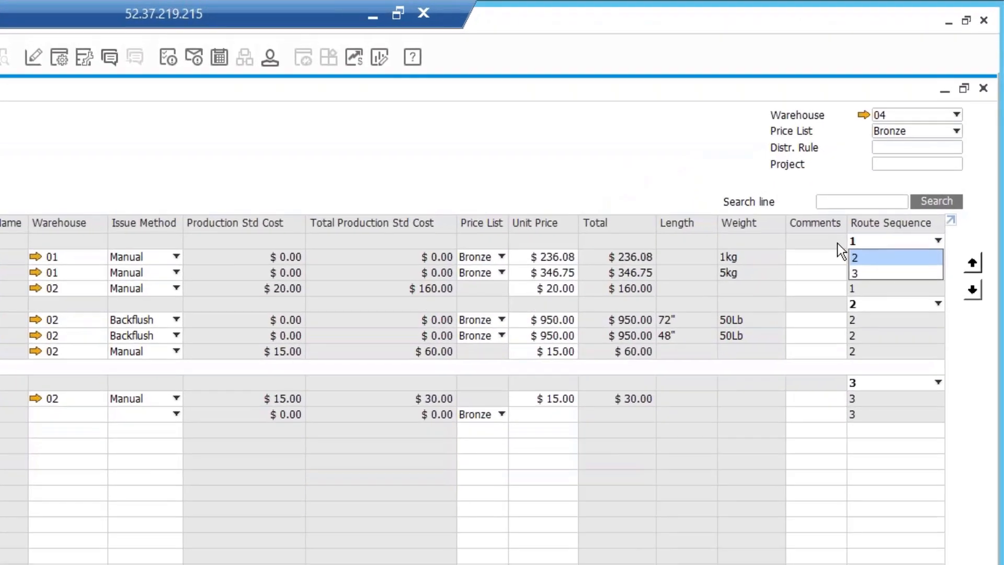
{"action": "left_click", "coordinate": [918, 147]}
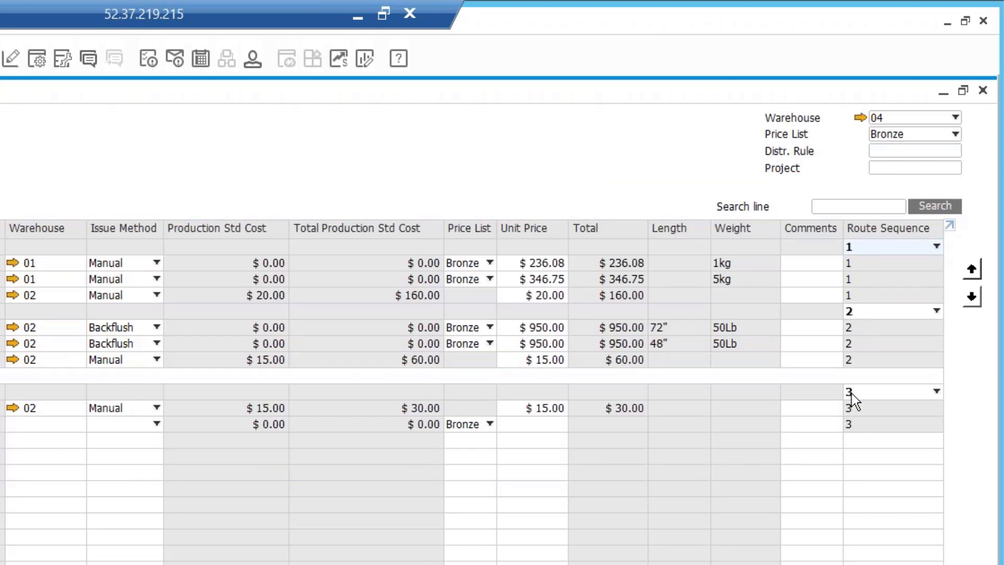
{"action": "left_click", "coordinate": [862, 244]}
{"action": "left_click", "coordinate": [862, 244]}
- Swap the order of the two Sub-assembly stages through their route sequence, and swap them back
{"action": "left_click", "coordinate": [862, 313]}
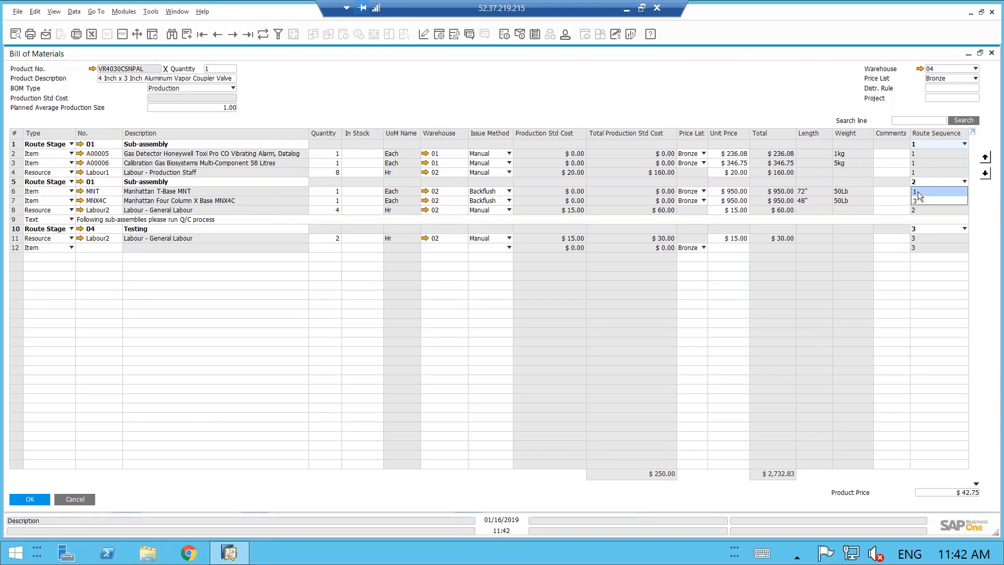
{"action": "left_click", "coordinate": [918, 191]}
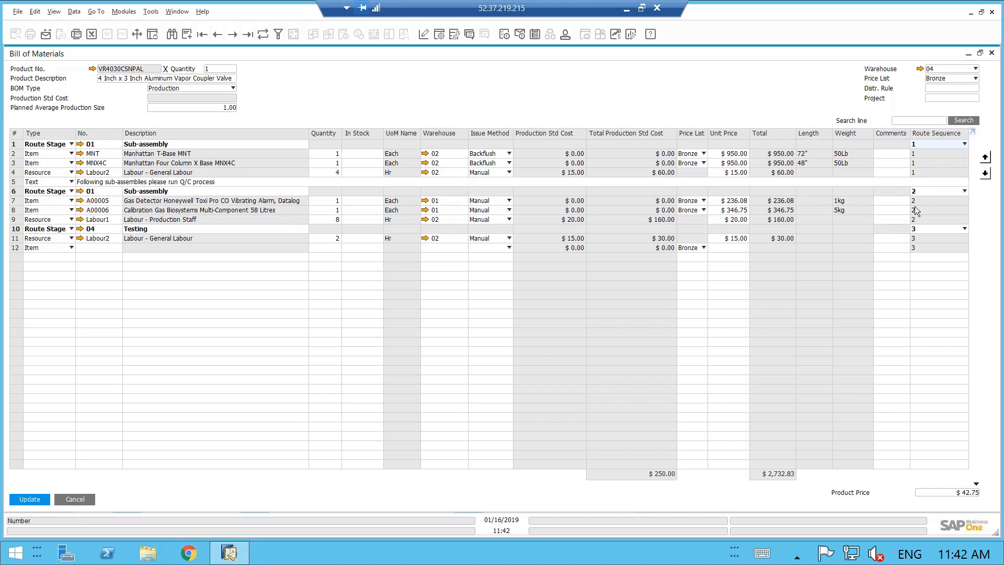
{"action": "left_click", "coordinate": [934, 191]}
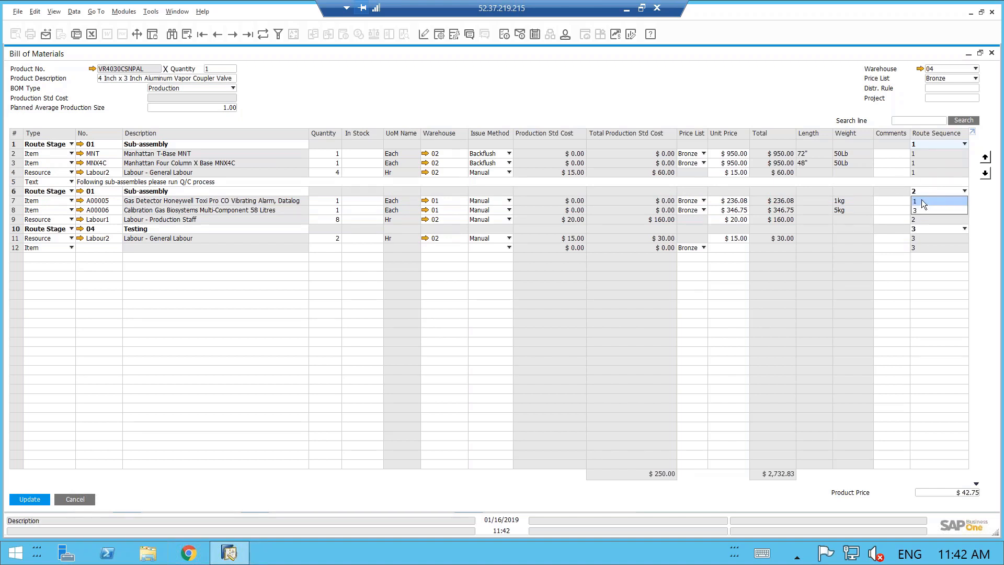
{"action": "left_click", "coordinate": [921, 200]}
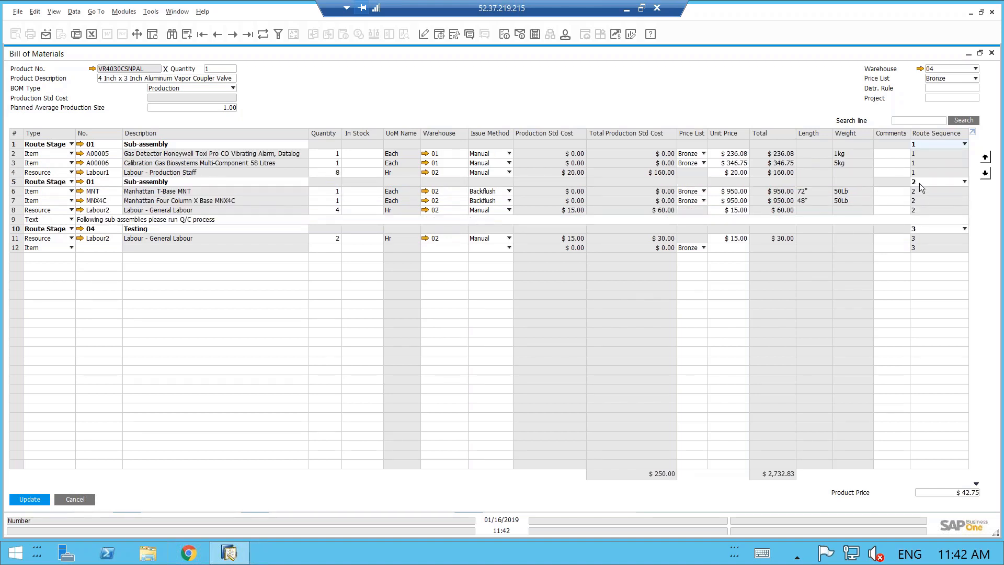
- Change the second Sub-assembly stage's route sequence to 1 and save the updated bill of materials
{"action": "left_click", "coordinate": [919, 183]}
{"action": "left_click", "coordinate": [919, 190]}
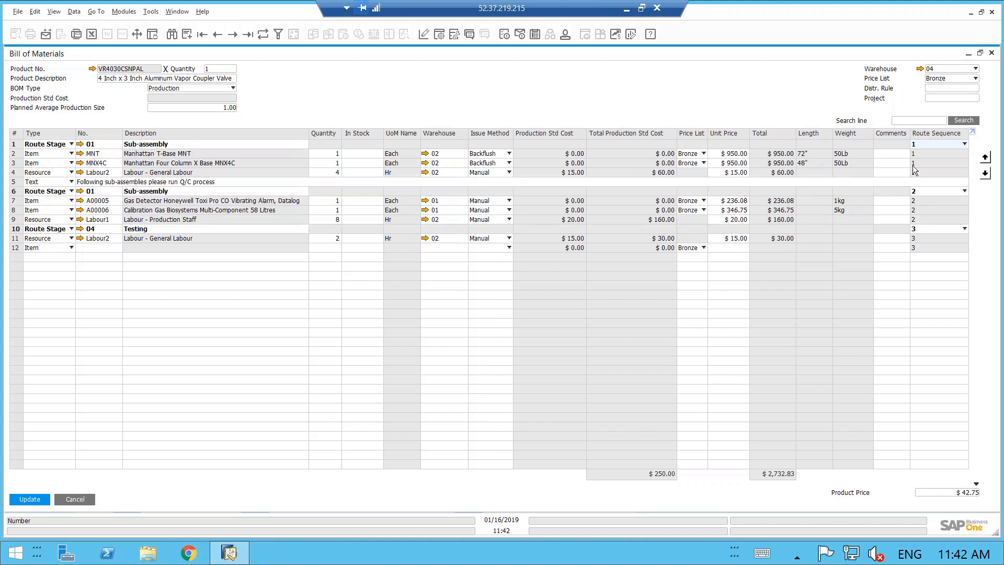
{"action": "left_click", "coordinate": [926, 193]}
{"action": "left_click", "coordinate": [892, 161]}
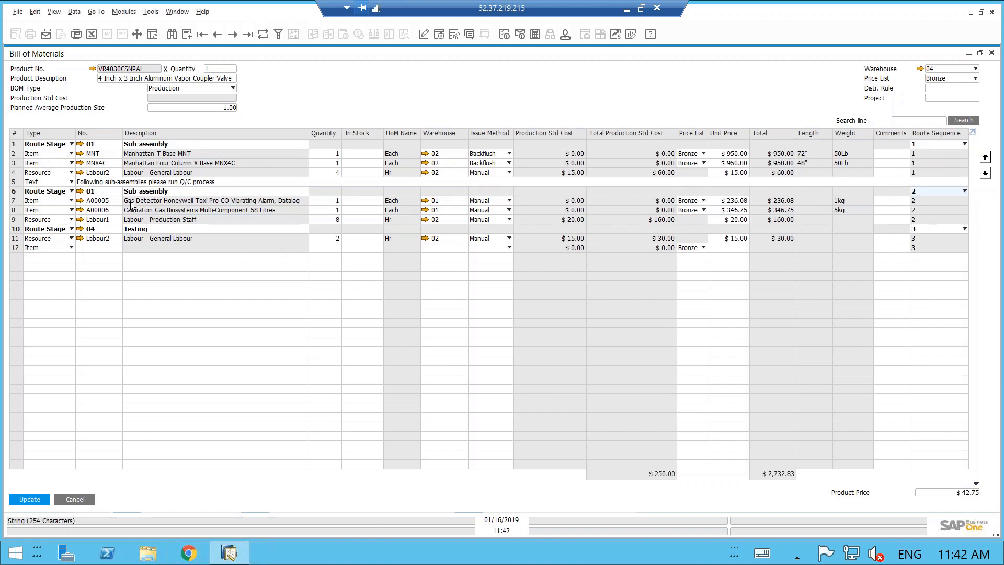
{"action": "left_click", "coordinate": [167, 146]}
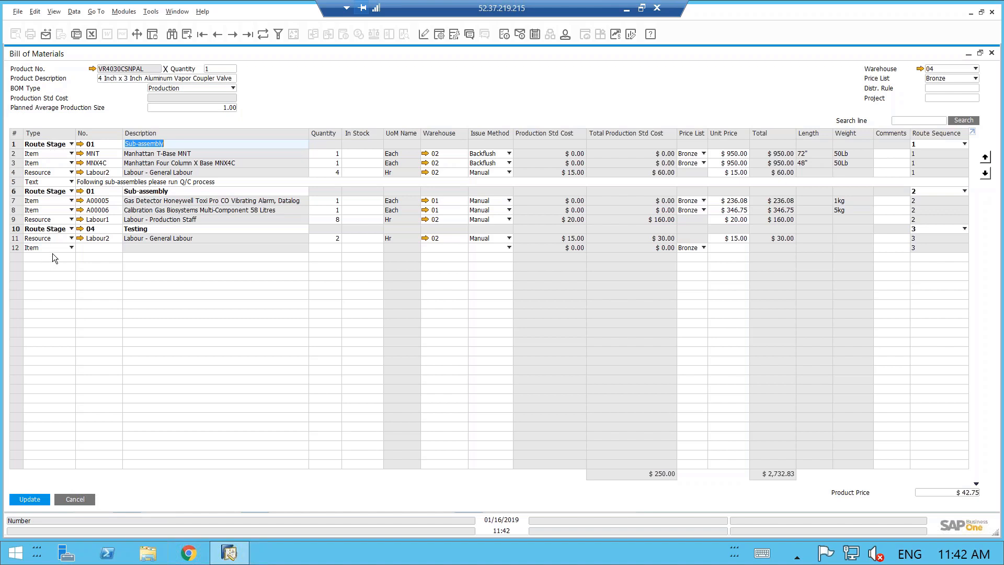
{"action": "left_click", "coordinate": [30, 499]}
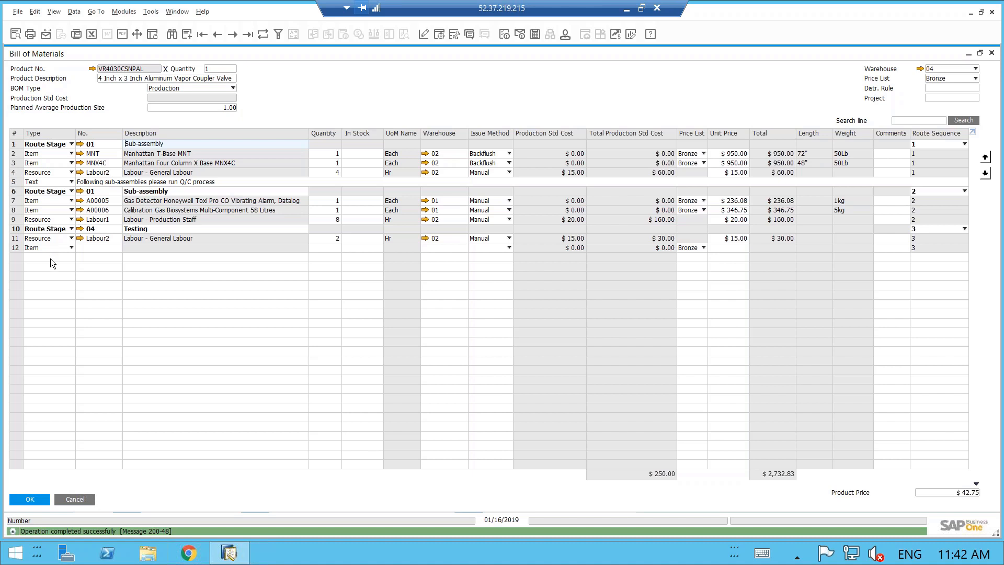
- Add a row at the end of the bill of materials and set row 12's type to Route Stage
{"action": "left_click", "coordinate": [109, 248]}
{"action": "right_click", "coordinate": [109, 248]}
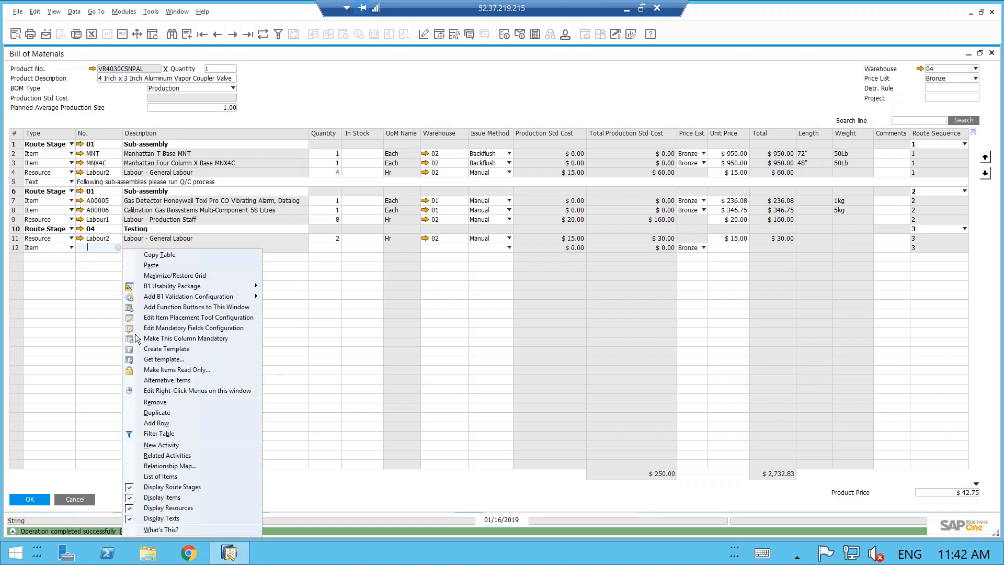
{"action": "left_click", "coordinate": [167, 424]}
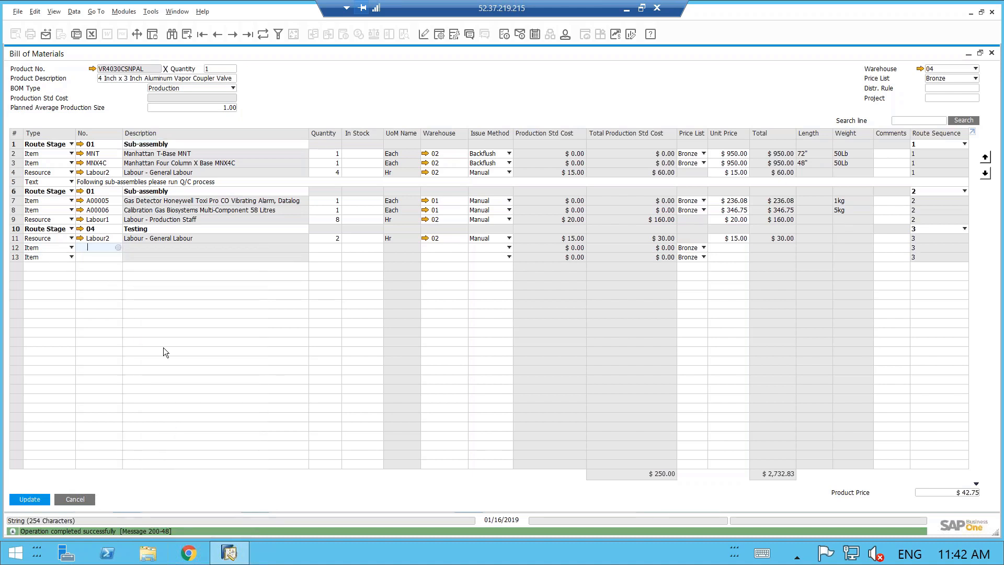
{"action": "left_click", "coordinate": [73, 248]}
{"action": "left_click", "coordinate": [53, 287]}
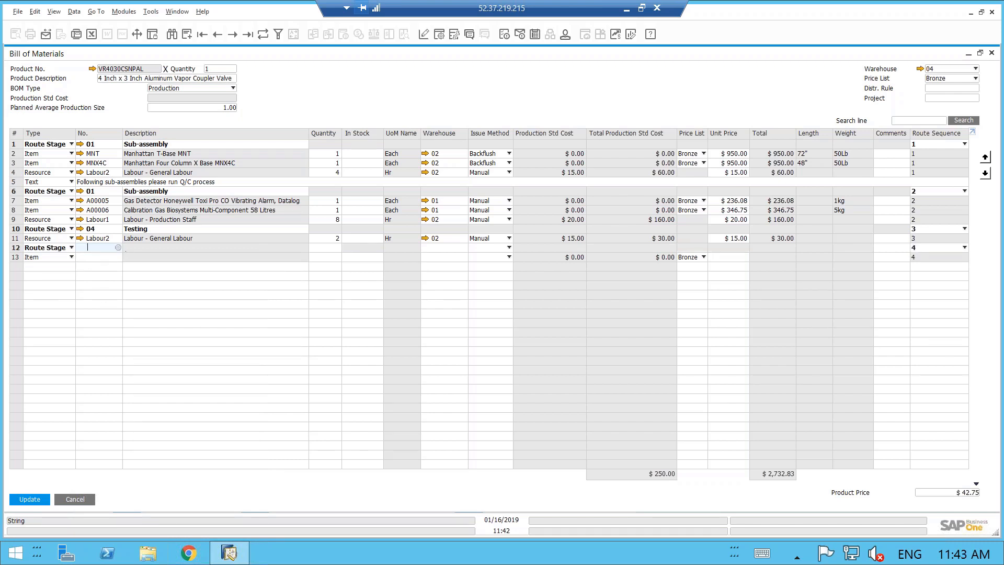
- Describe route stage code 05 as "Quality Control" in the route stages setup and assign it to row 12
{"action": "left_click", "coordinate": [117, 248]}
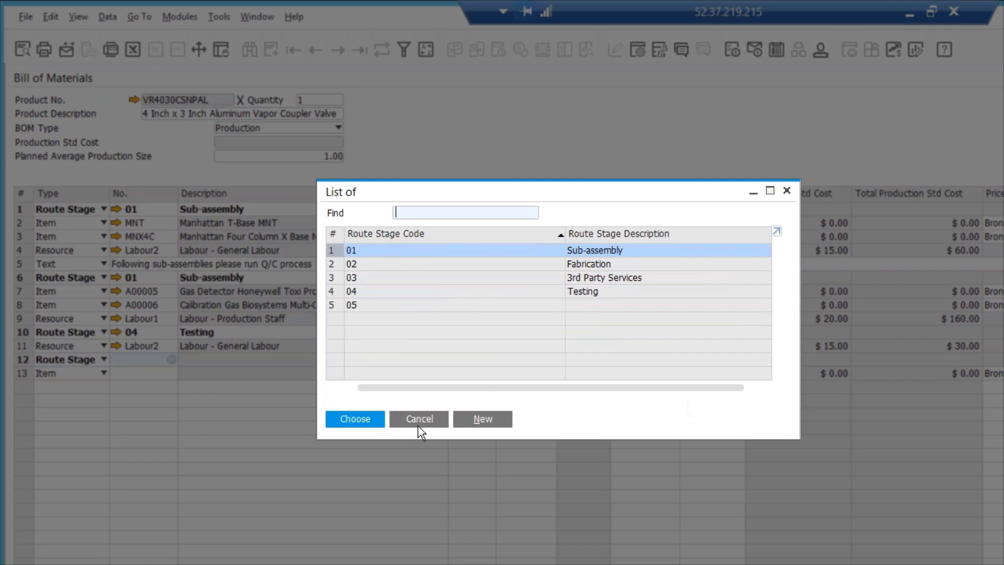
{"action": "left_click", "coordinate": [484, 421]}
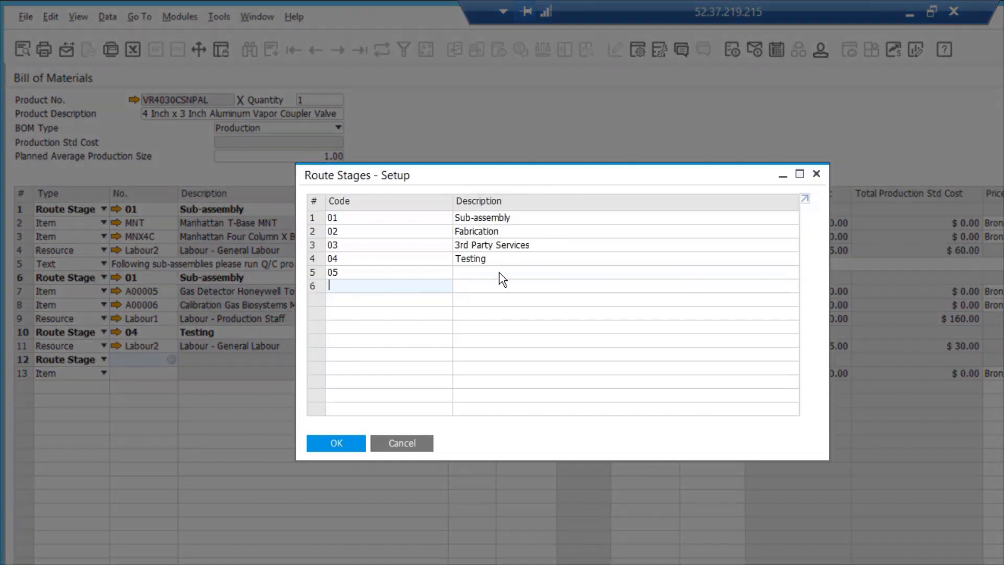
{"action": "left_click", "coordinate": [500, 272]}
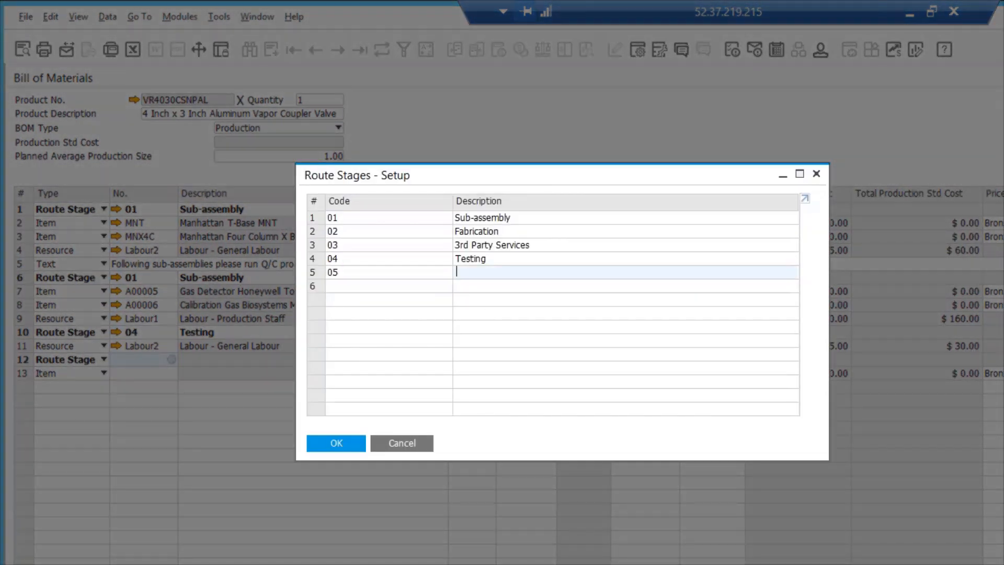
{"action": "type", "text": "Quality"}
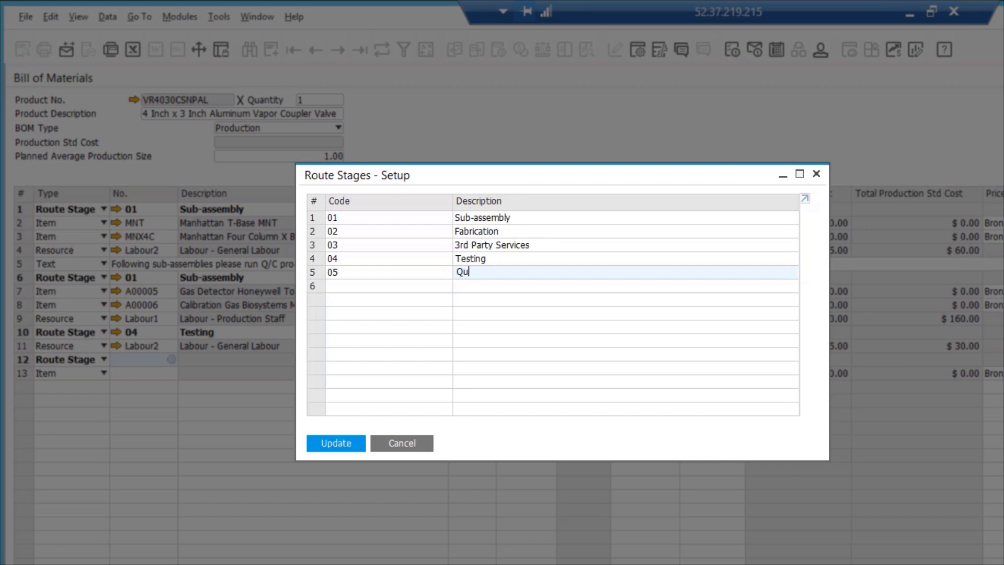
{"action": "type", "text": " Control"}
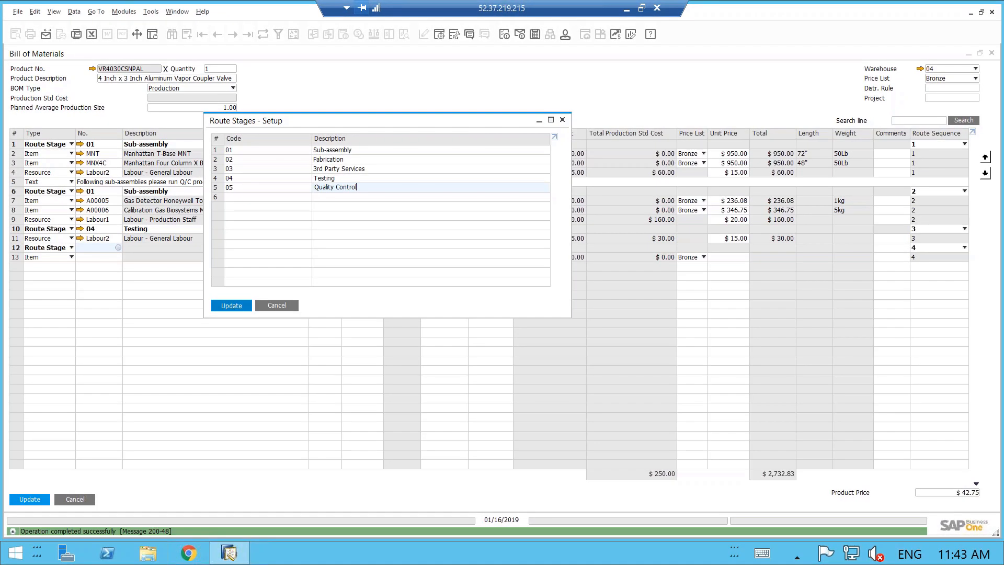
{"action": "left_click", "coordinate": [325, 428]}
{"action": "left_click", "coordinate": [231, 305]}
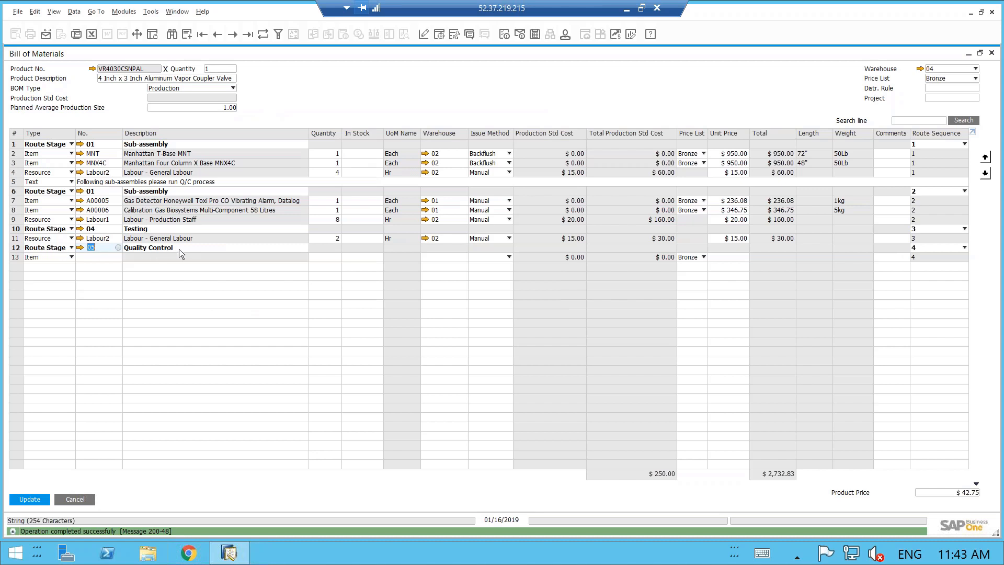
{"action": "left_click", "coordinate": [176, 146]}
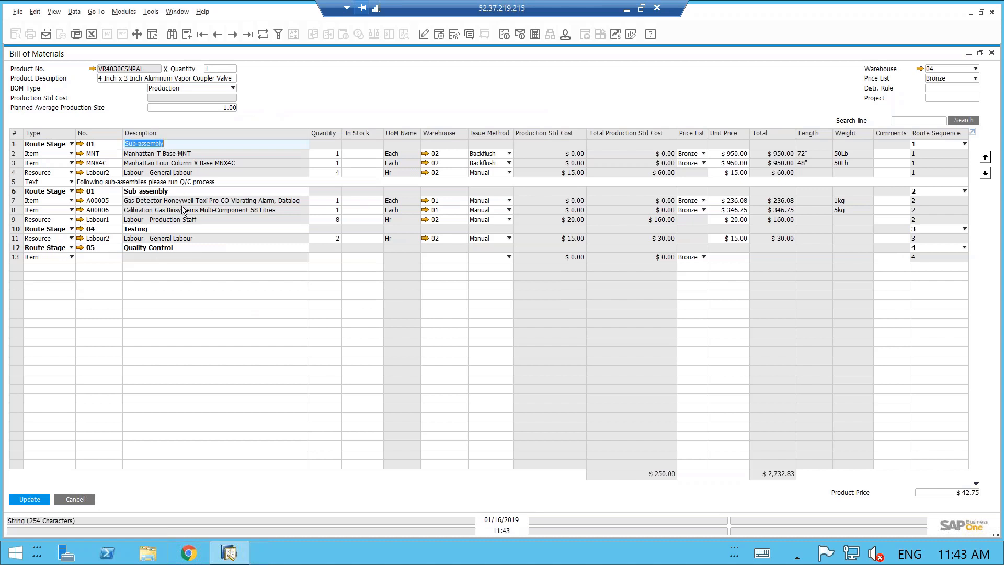
{"action": "left_click", "coordinate": [174, 192]}
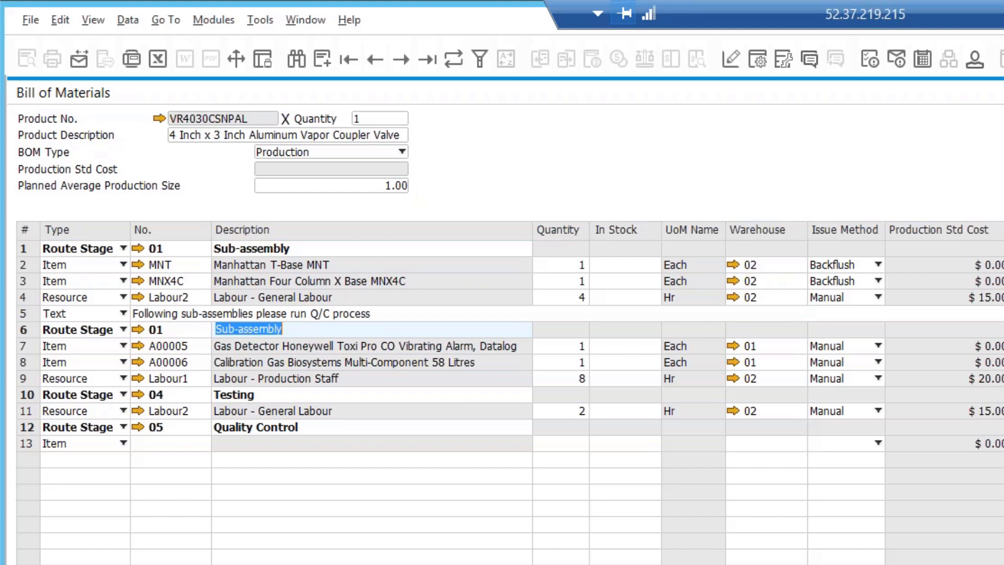
- Change the description of the route stage in row 6 to "Frame Sub-Assembly"
{"action": "type", "text": "Fram S"}
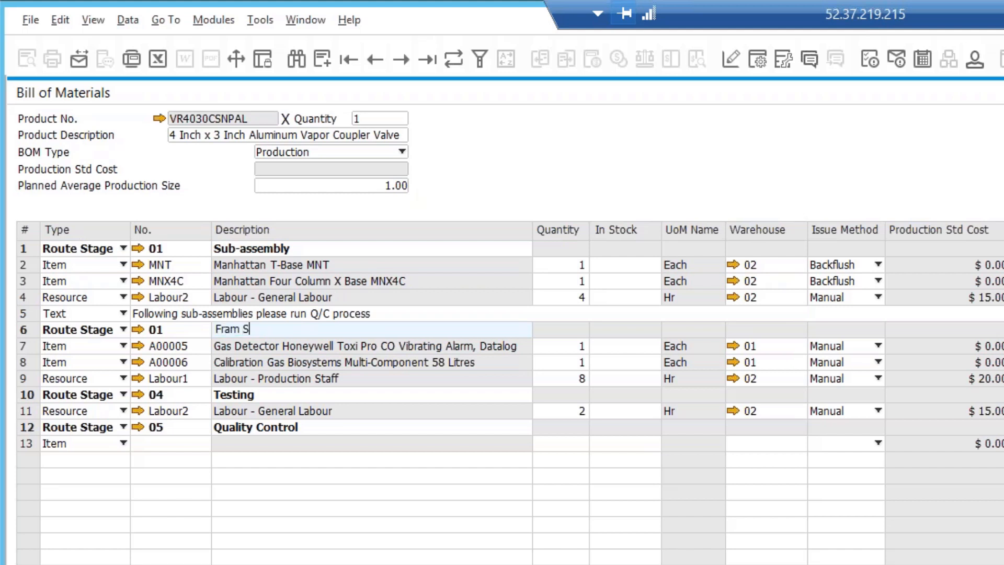
{"action": "key", "text": "BackSpace"}
{"action": "key", "text": "BackSpace"}
{"action": "key", "text": "BackSpace"}
{"action": "type", "text": "me Sub-Assembly"}
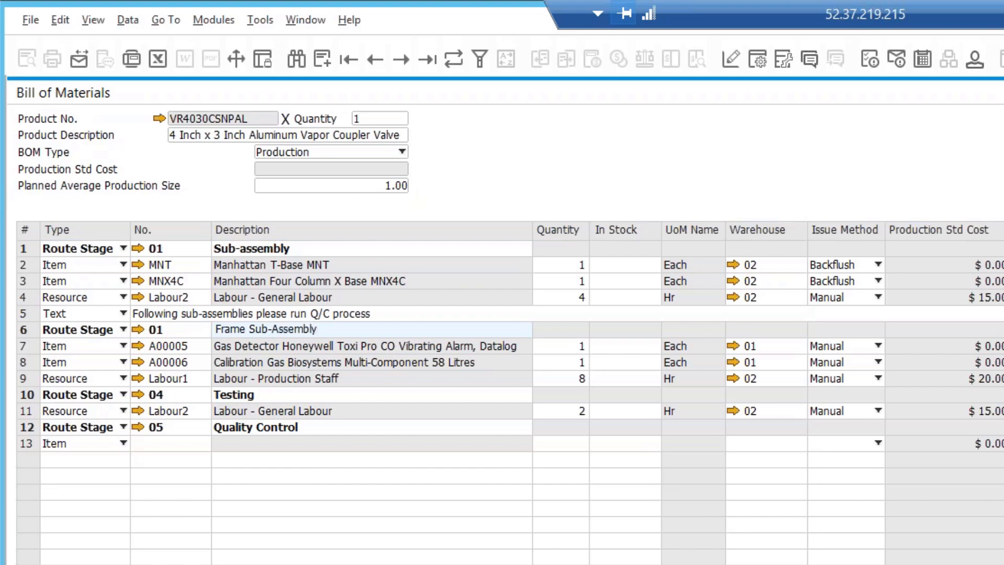
{"action": "key", "text": "Tab"}
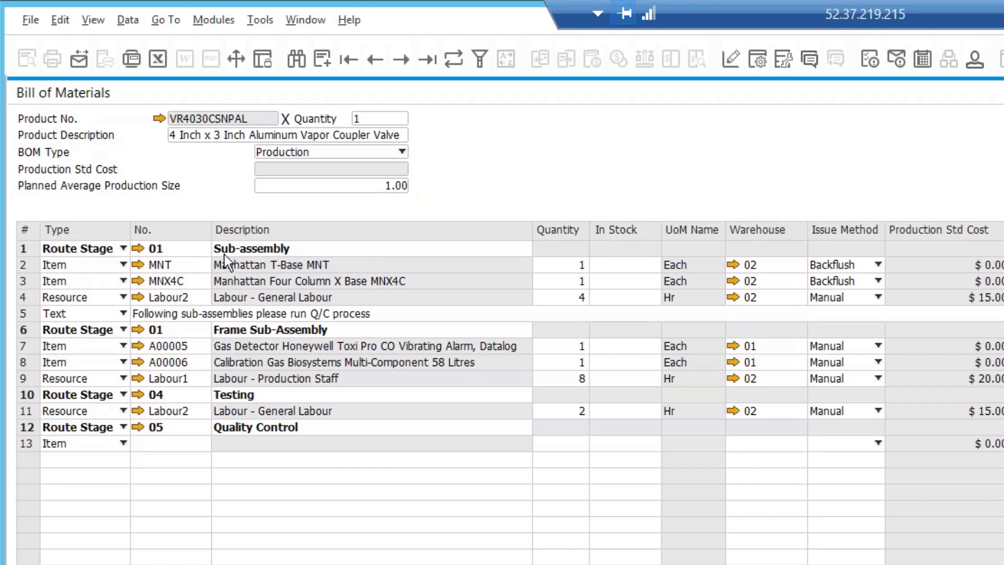
- Check the route stages setup without changes and extend row 12's description to "Quality Control: For Testing Valve Performance"
{"action": "left_click", "coordinate": [139, 248]}
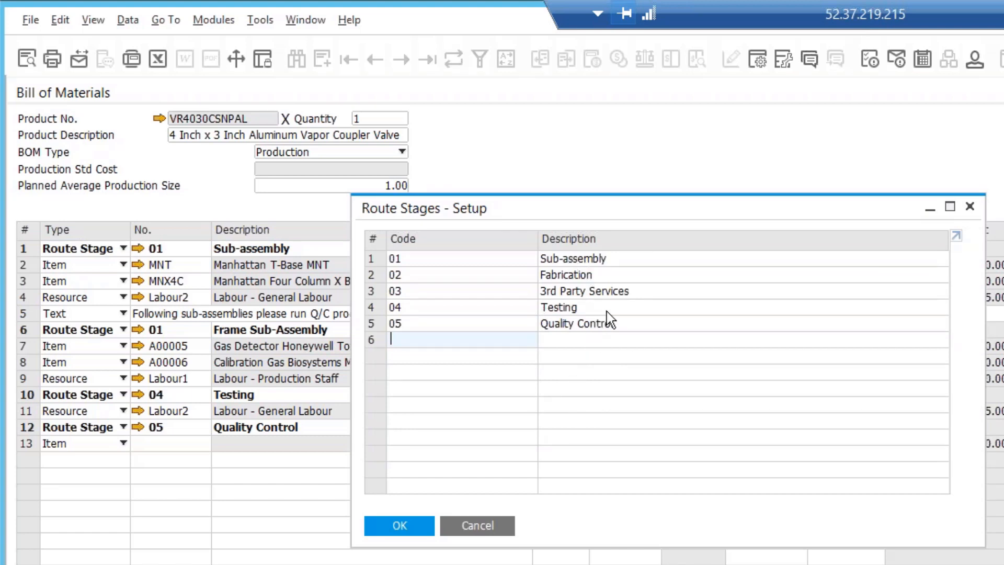
{"action": "left_click", "coordinate": [482, 528]}
{"action": "left_click", "coordinate": [327, 426]}
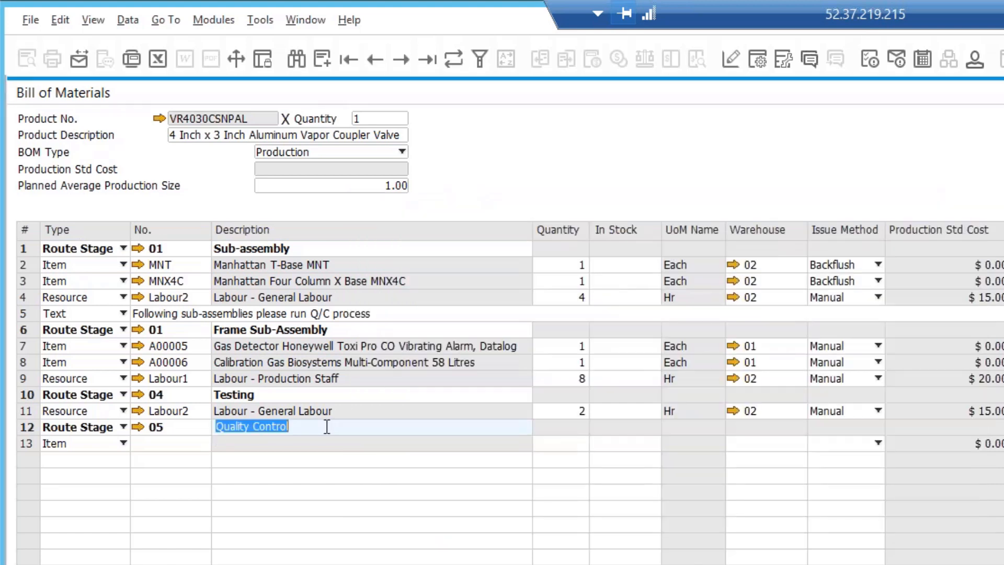
{"action": "left_click", "coordinate": [327, 427]}
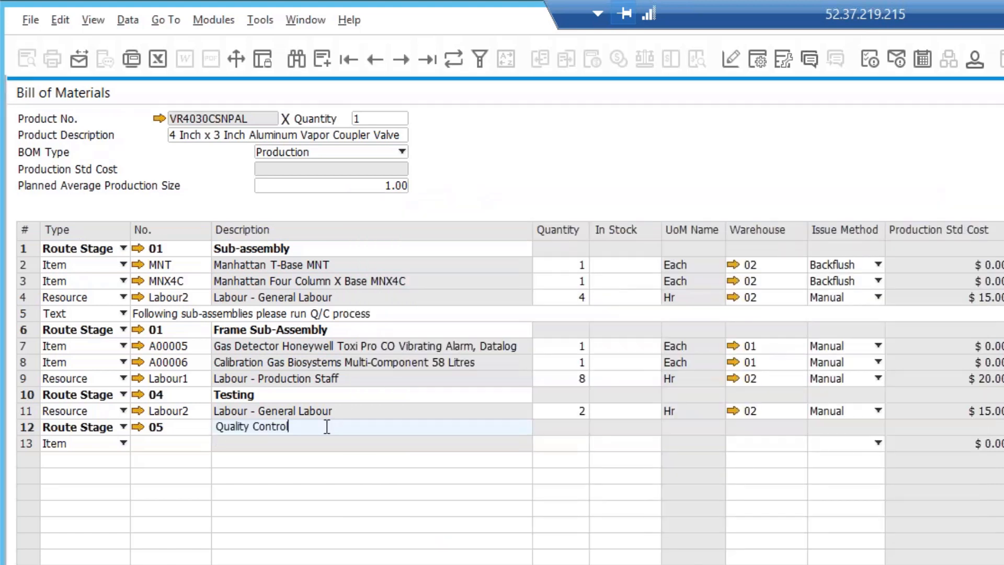
{"action": "type", "text": ": For Testing Valve Performance"}
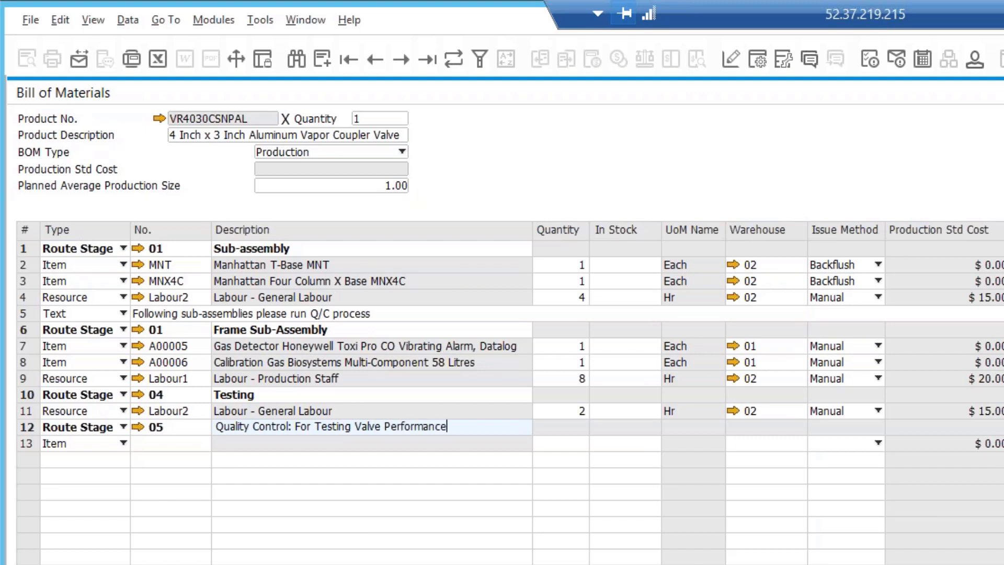
{"action": "key", "text": "Tab"}
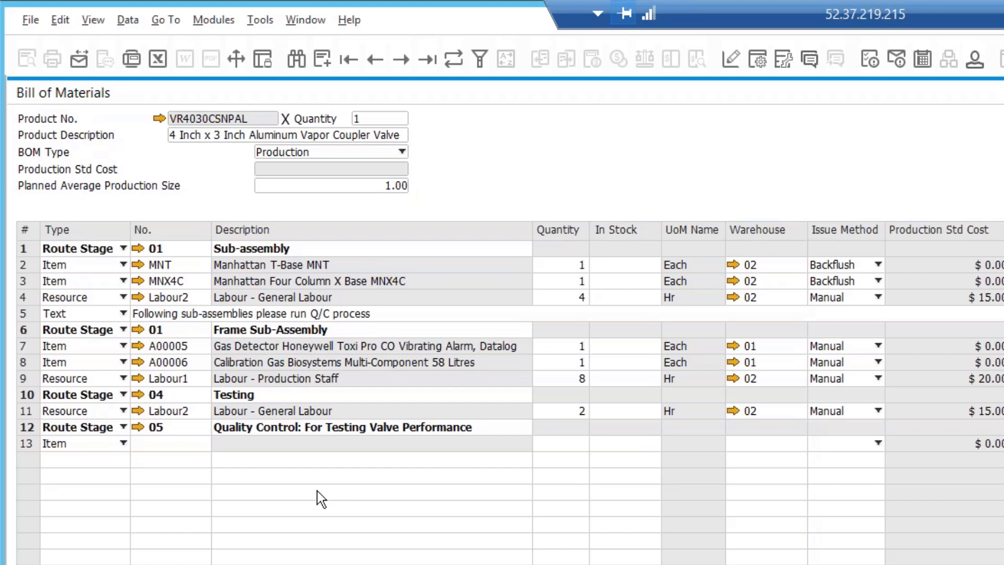
- Add item MSAF500, Morgana AF500 Digital System, from the New Equipment group to row 13 under the Quality Control stage
{"action": "left_click", "coordinate": [177, 449]}
{"action": "left_click", "coordinate": [207, 443]}
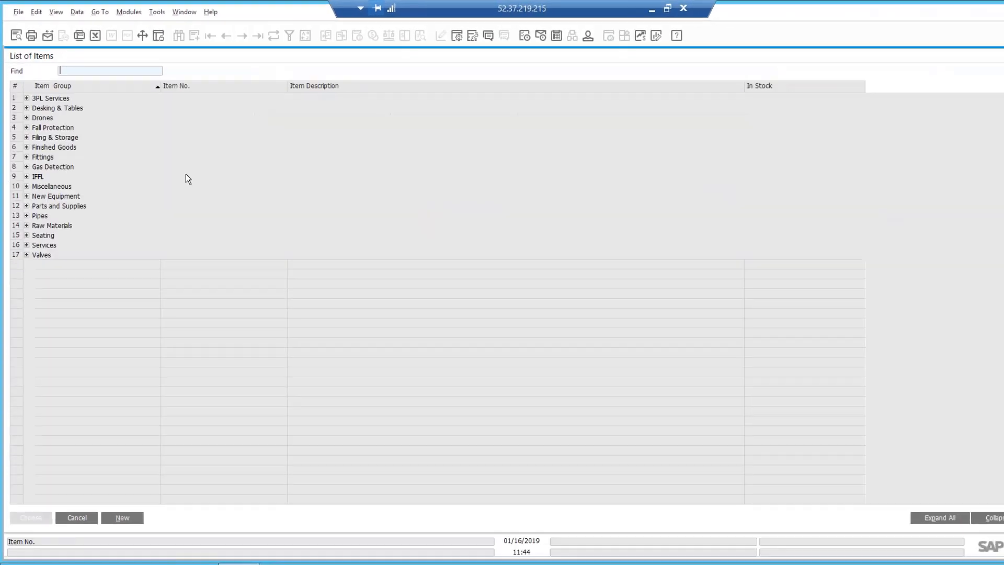
{"action": "left_click", "coordinate": [26, 176]}
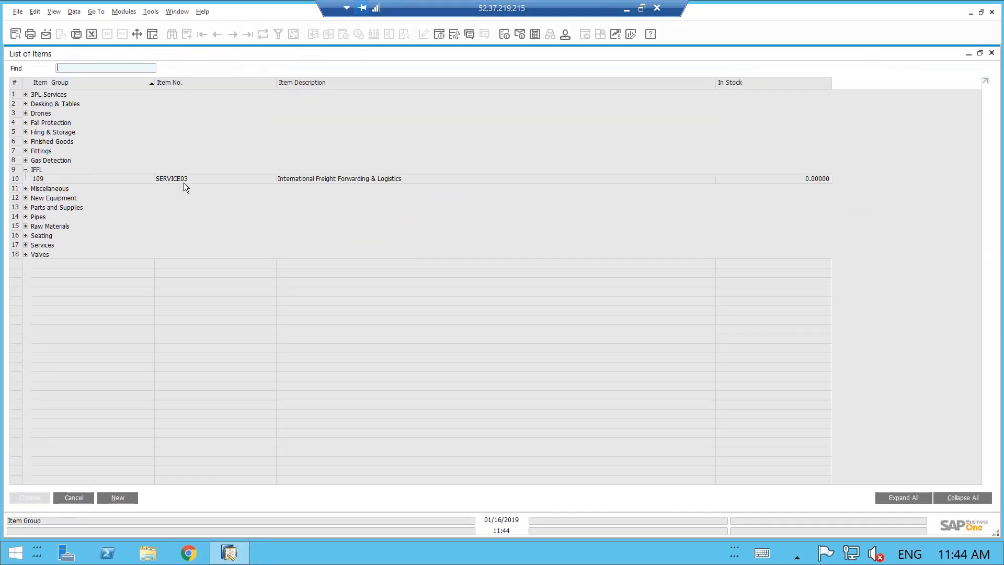
{"action": "left_click", "coordinate": [25, 198]}
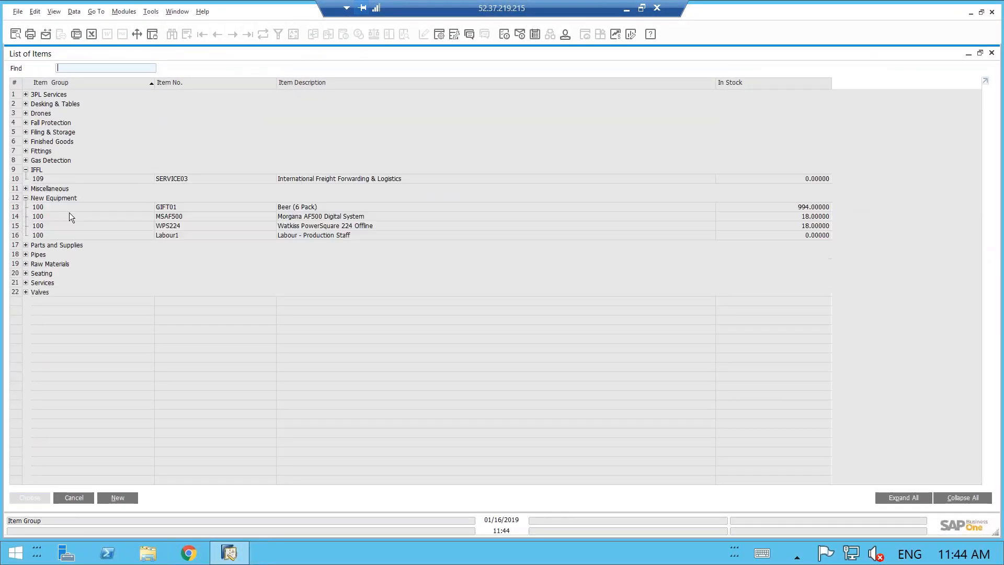
{"action": "left_click", "coordinate": [327, 216]}
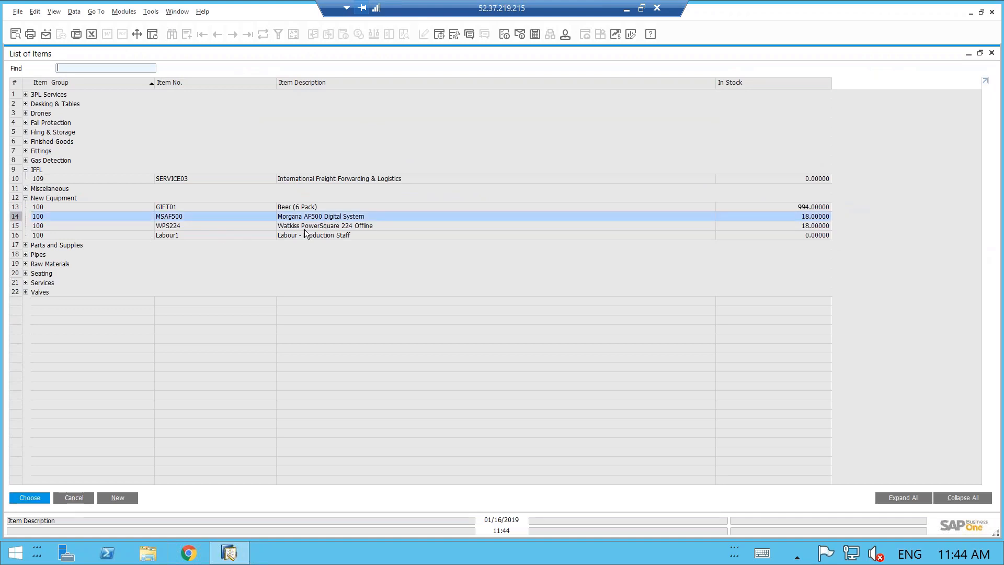
{"action": "key", "text": "Return"}
- Set row 14's type to Resource and look through the list of available resources without choosing one
{"action": "left_click", "coordinate": [102, 266]}
{"action": "left_click", "coordinate": [71, 267]}
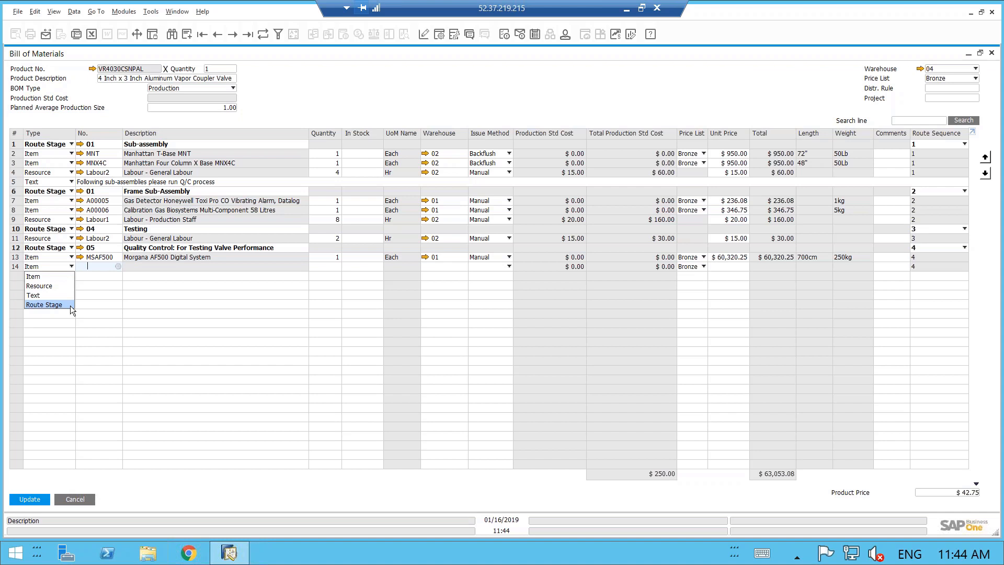
{"action": "left_click", "coordinate": [39, 286]}
{"action": "left_click", "coordinate": [110, 267]}
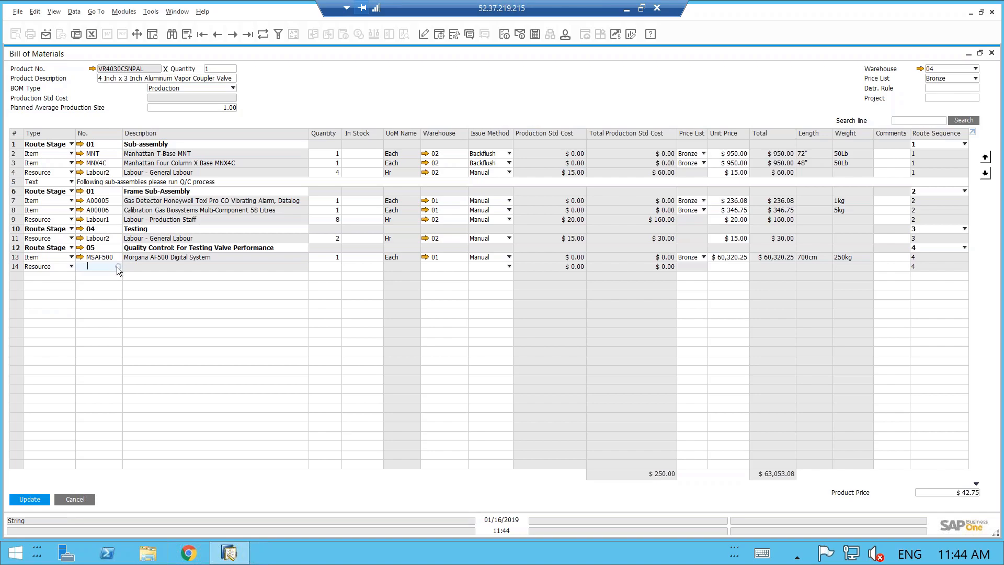
{"action": "left_click", "coordinate": [118, 266]}
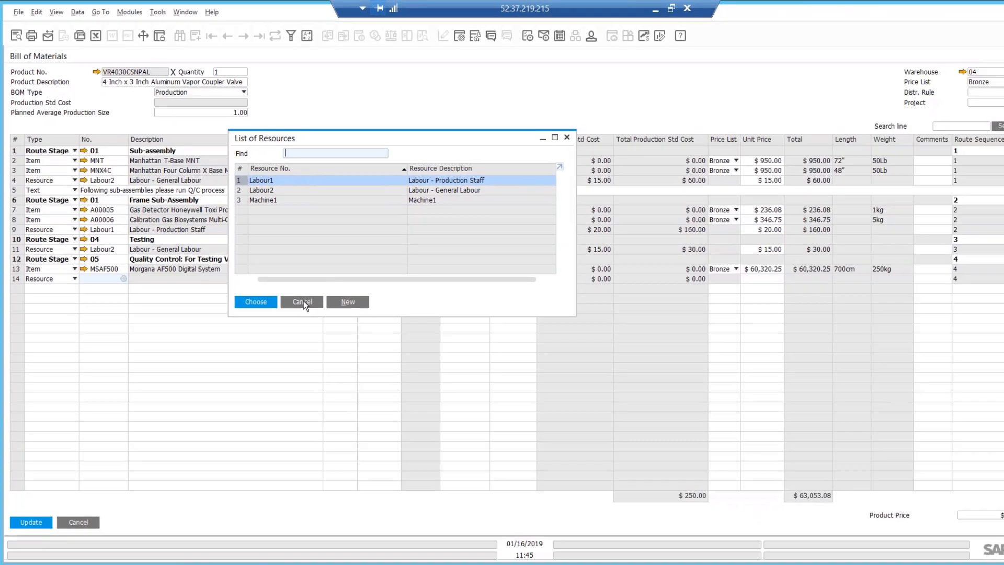
{"action": "left_click", "coordinate": [302, 303]}
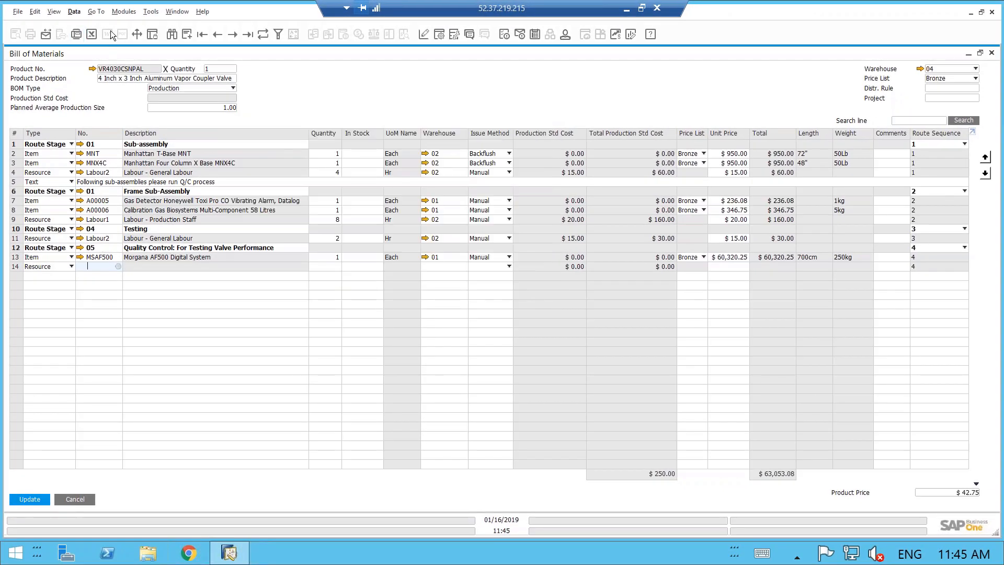
- Open the resource master data in a movable, enlarged window and browse from the last record back to Labour1
{"action": "left_click", "coordinate": [128, 13]}
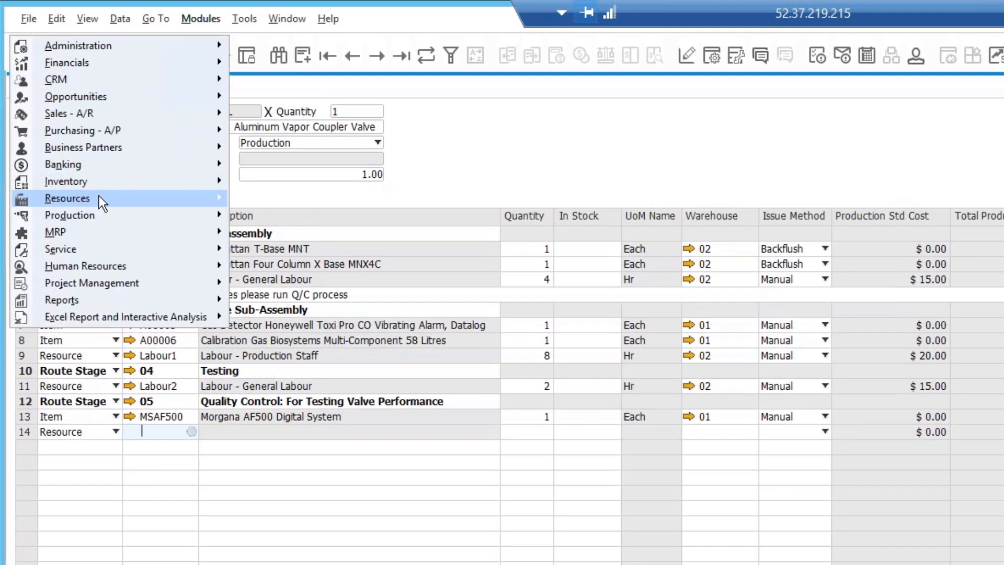
{"action": "mouse_move", "coordinate": [78, 123]}
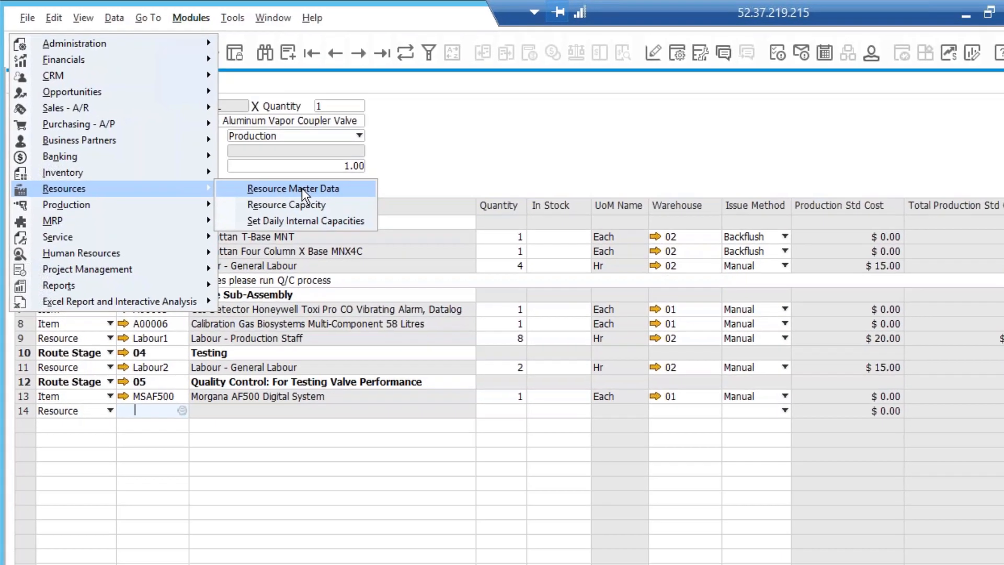
{"action": "left_click", "coordinate": [333, 208]}
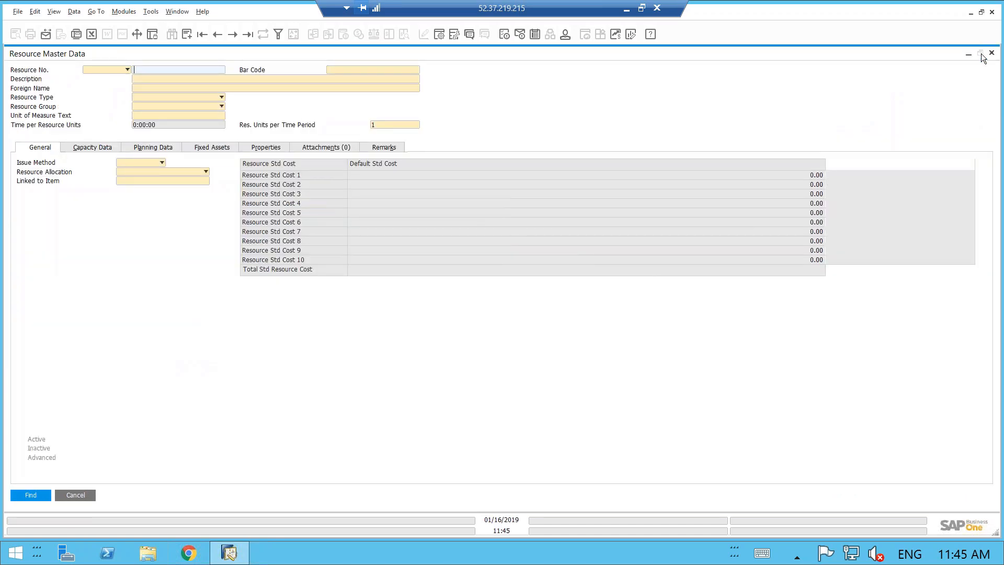
{"action": "left_click", "coordinate": [980, 53]}
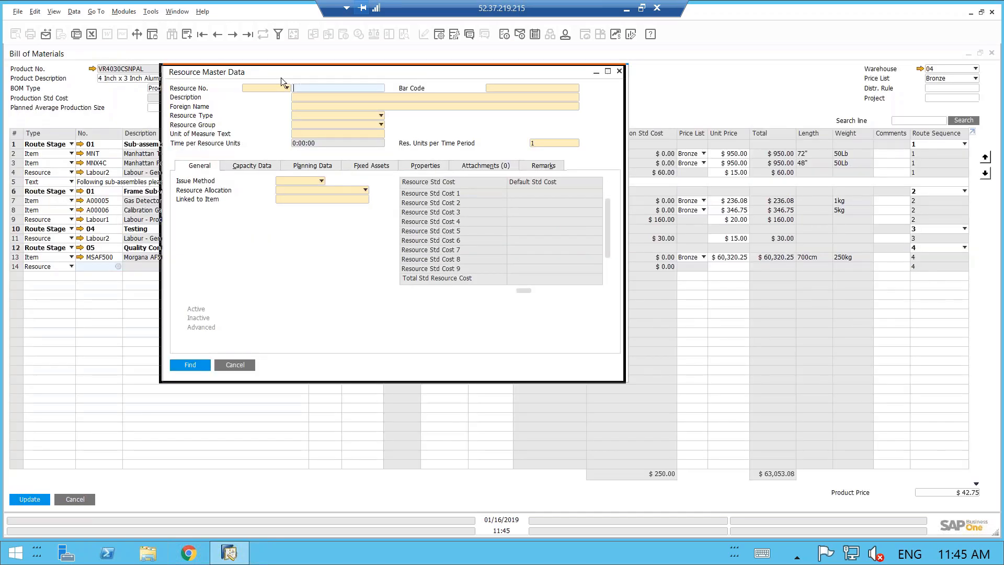
{"action": "left_click_drag", "start_coordinate": [281, 77], "coordinate": [187, 95]}
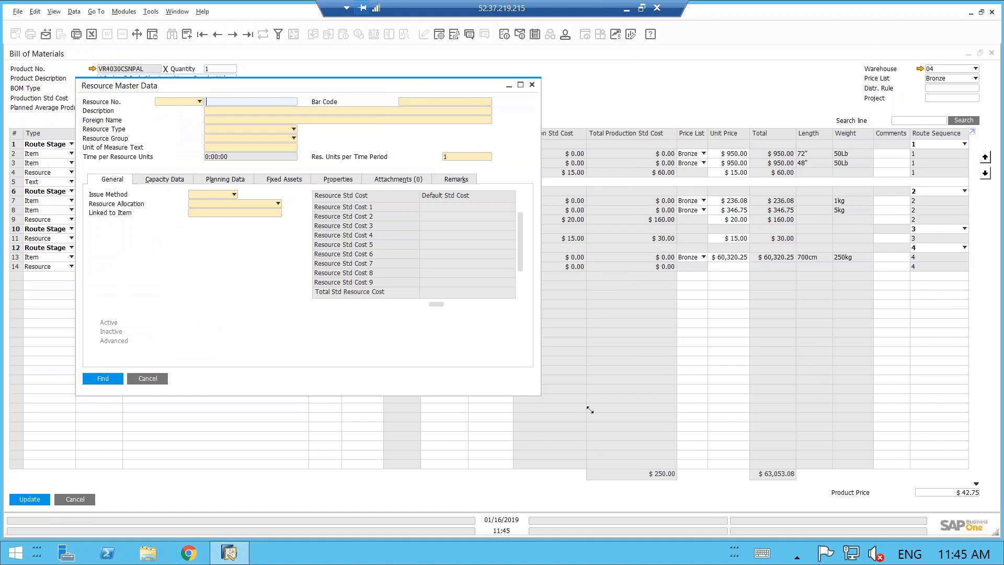
{"action": "left_click_drag", "start_coordinate": [590, 409], "coordinate": [750, 488]}
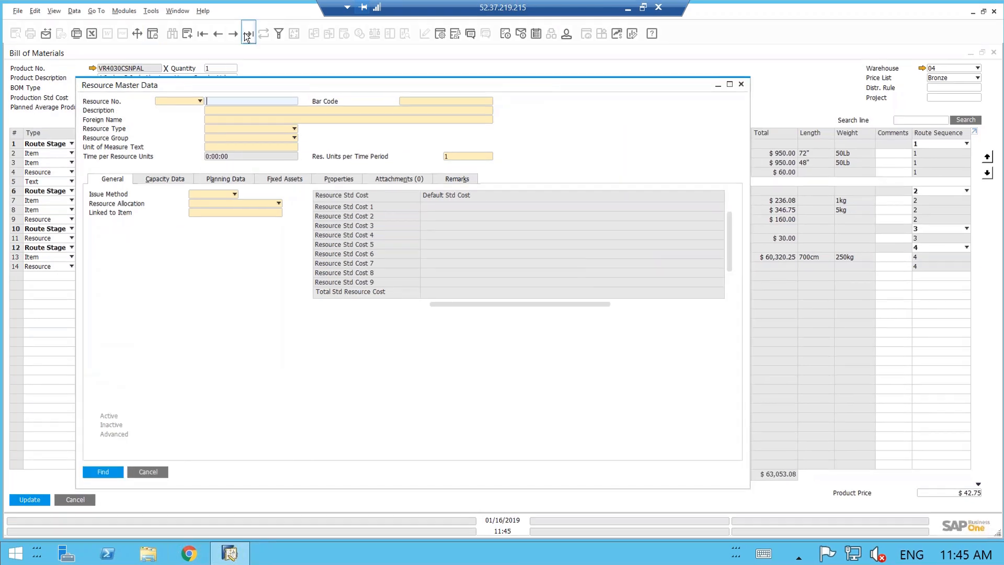
{"action": "left_click", "coordinate": [248, 35]}
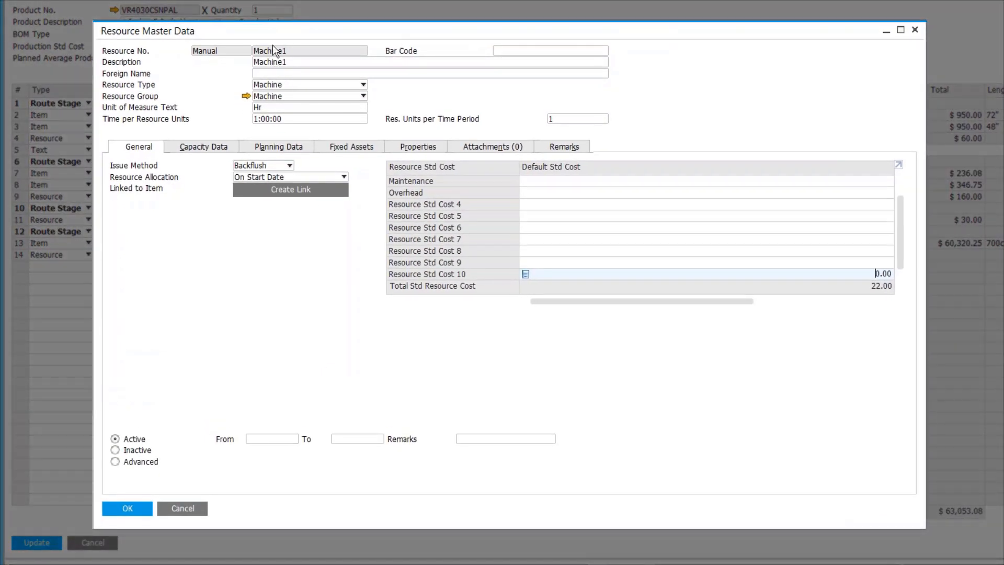
{"action": "key", "text": "ctrl+Left"}
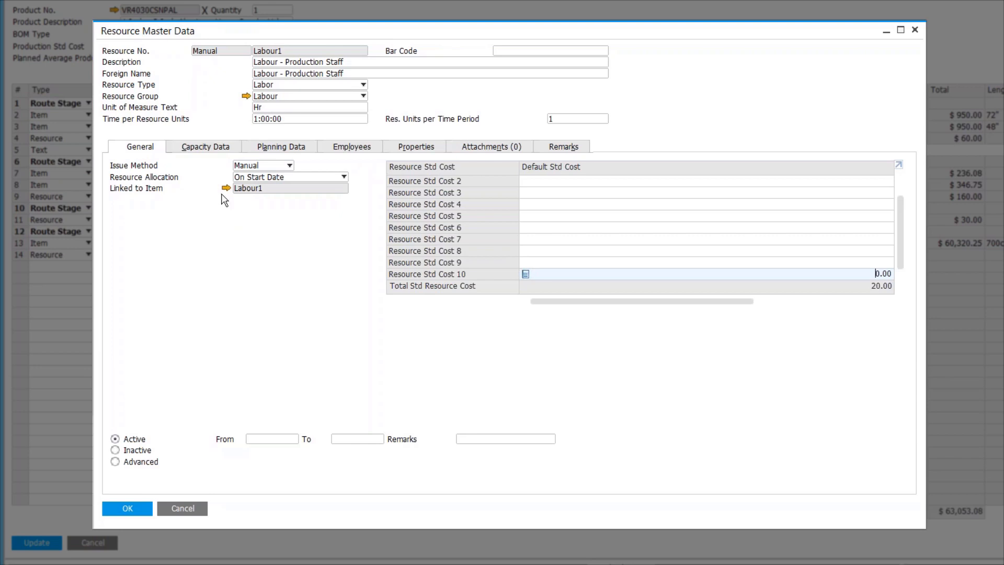
- Review the capacity data and planning data of resource Labour1, and close the resource master data
{"action": "left_click", "coordinate": [204, 147]}
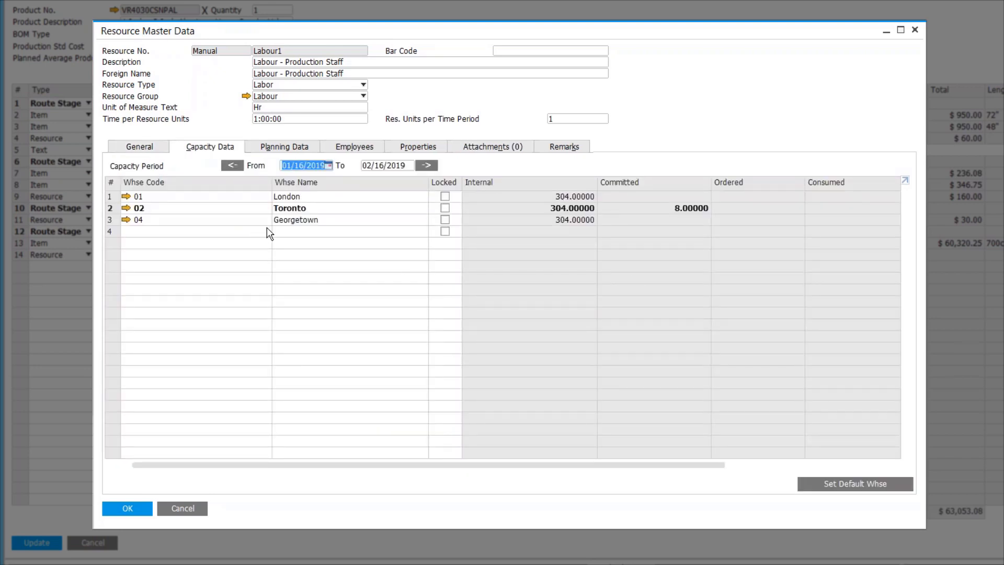
{"action": "left_click", "coordinate": [289, 147]}
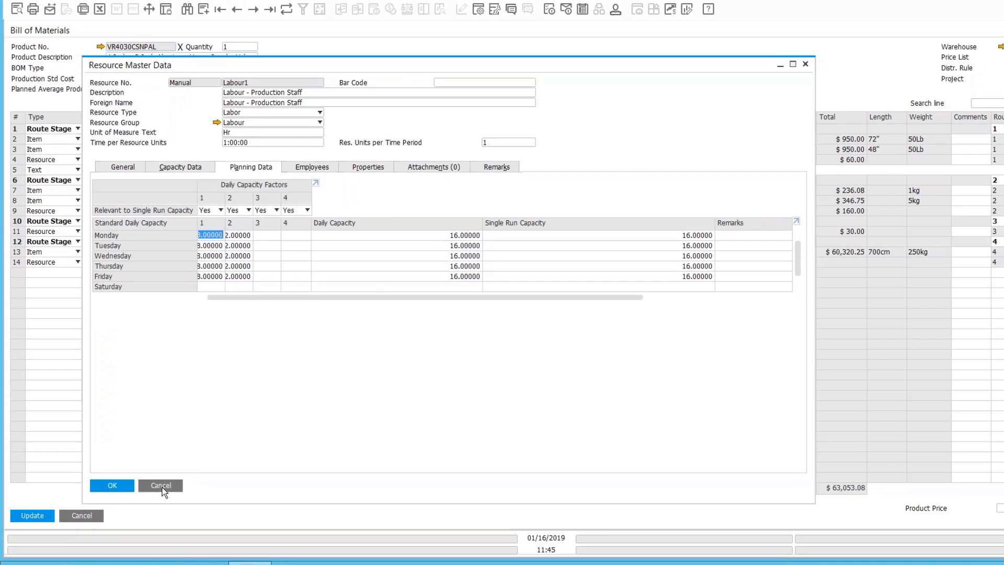
{"action": "left_click", "coordinate": [162, 487]}
- Assign resource Labour2 (Labour - General Labour) to row 14 with quantity 4, and save the updated bill of materials
{"action": "left_click", "coordinate": [110, 264]}
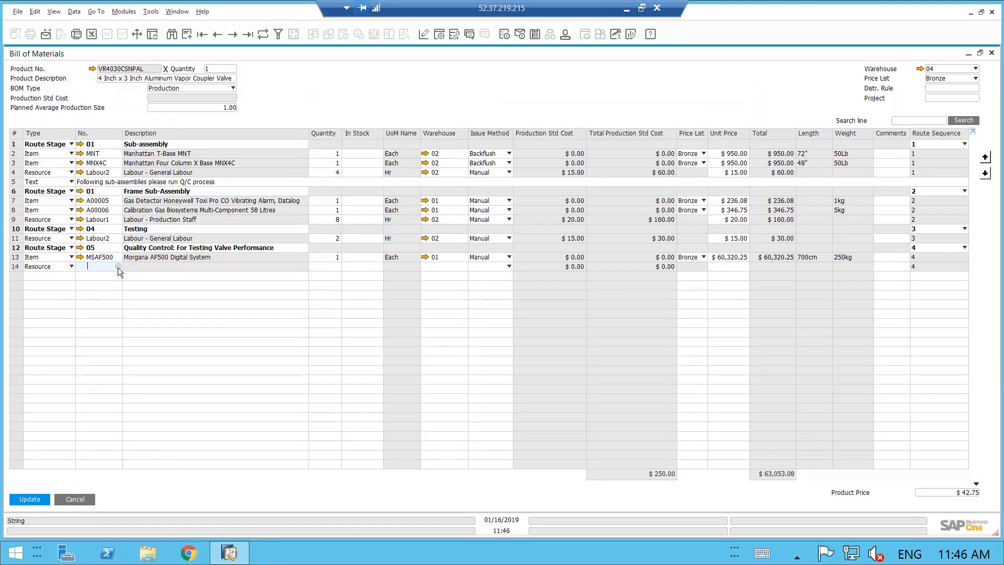
{"action": "left_click", "coordinate": [119, 267]}
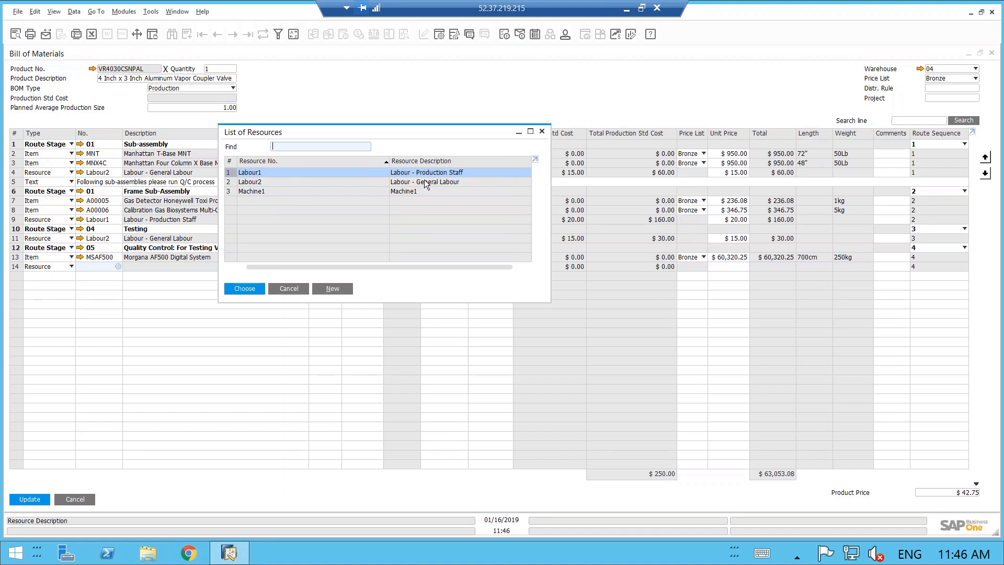
{"action": "double_click", "coordinate": [425, 183]}
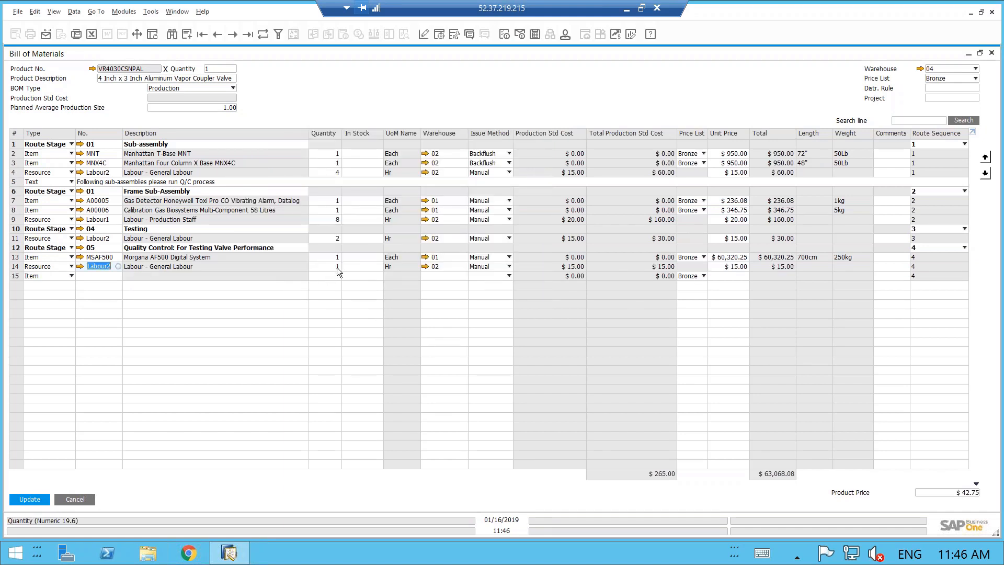
{"action": "left_click", "coordinate": [337, 268]}
{"action": "type", "text": "4"}
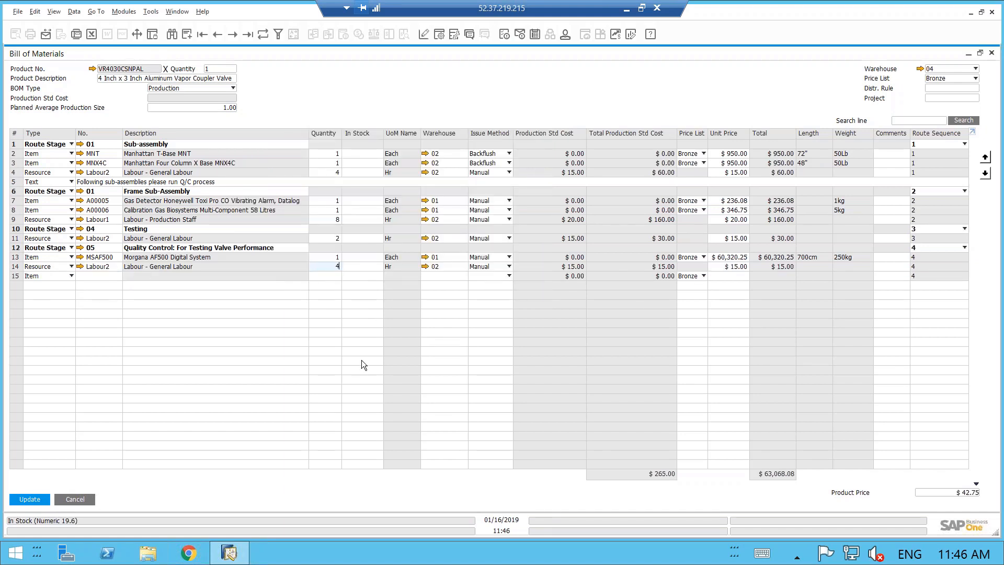
{"action": "key", "text": "Tab"}
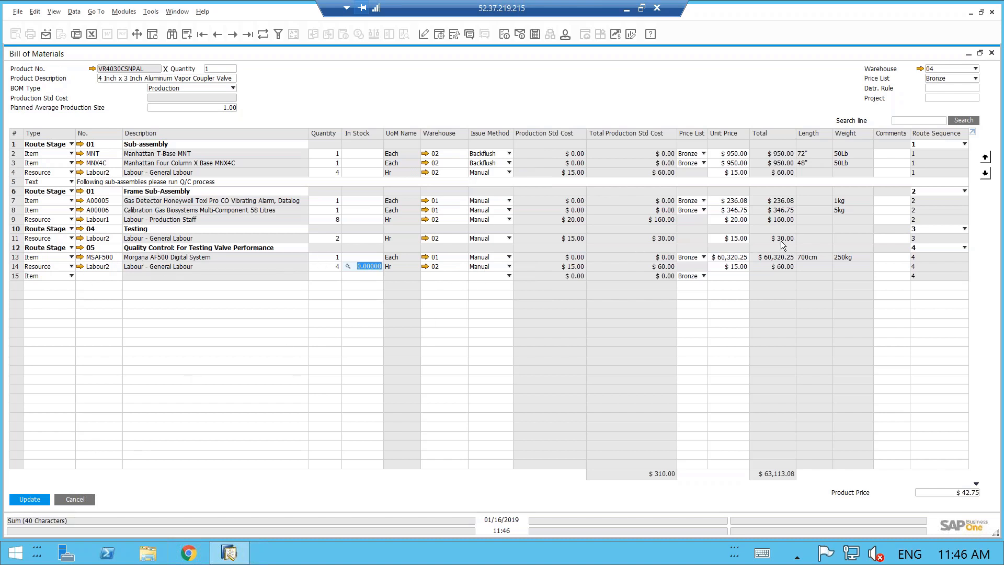
{"action": "key", "text": "Tab"}
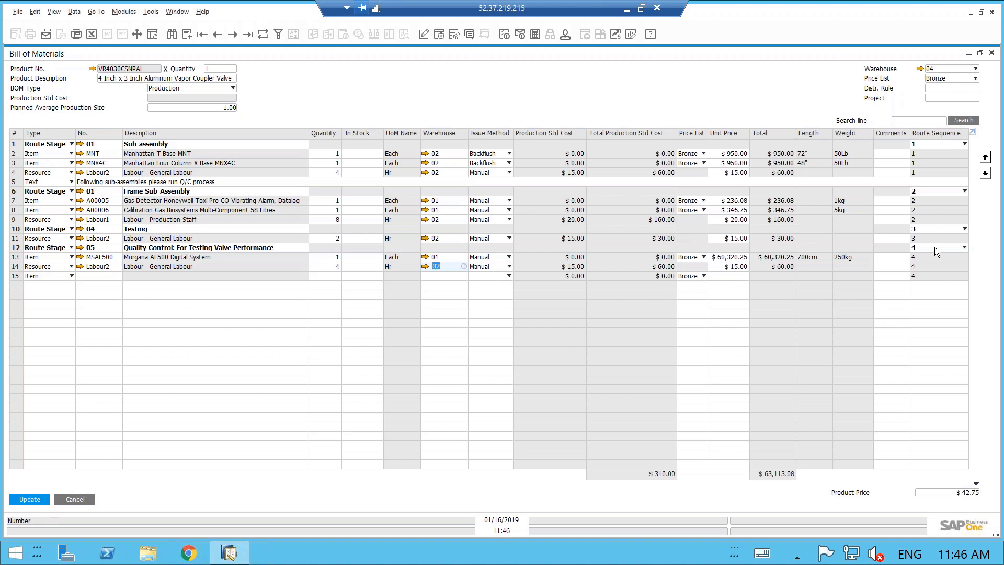
{"action": "left_click", "coordinate": [31, 502]}
- Open a blank production order alongside the bill of materials
{"action": "left_click", "coordinate": [172, 12]}
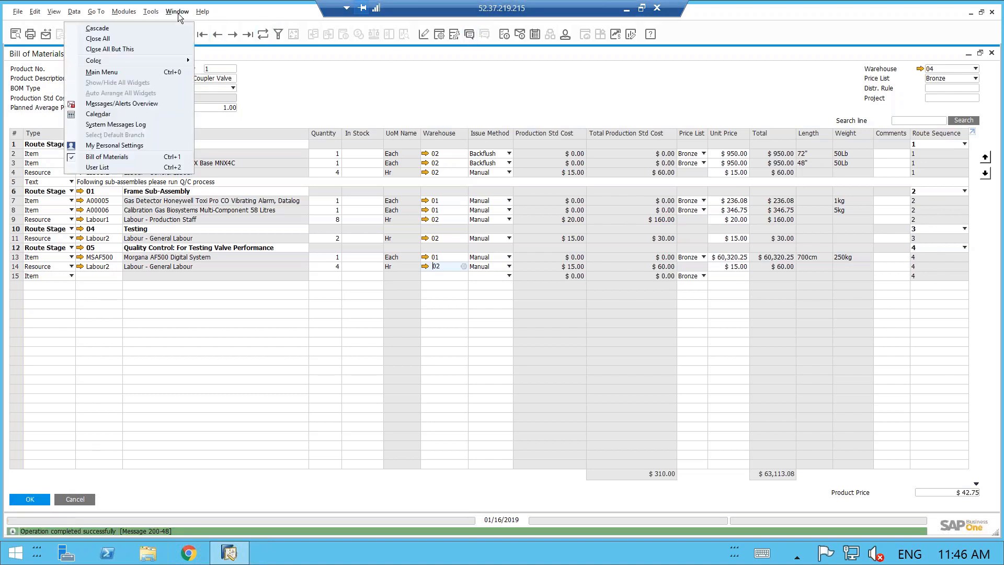
{"action": "left_click", "coordinate": [124, 11]}
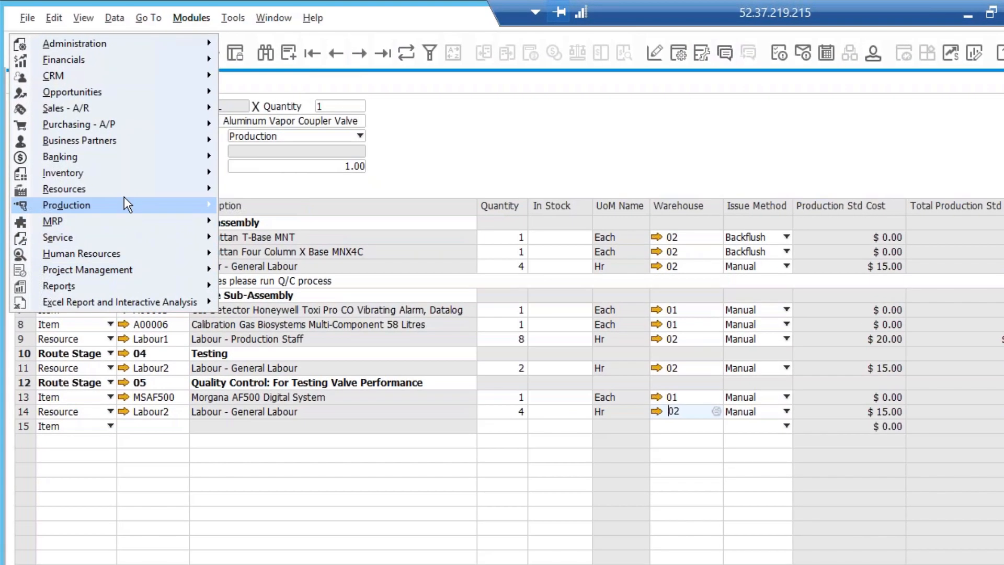
{"action": "mouse_move", "coordinate": [117, 189]}
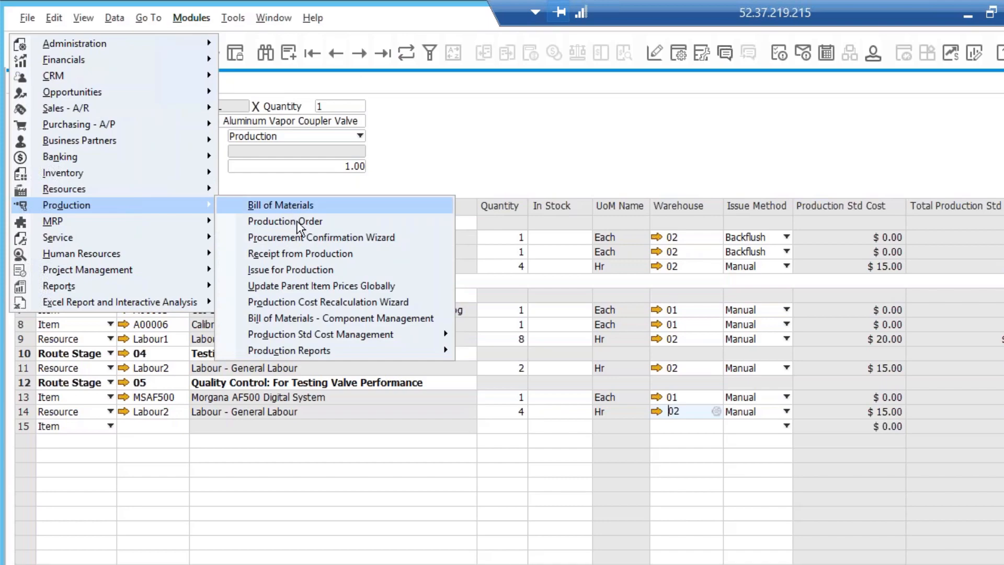
{"action": "left_click", "coordinate": [297, 222]}
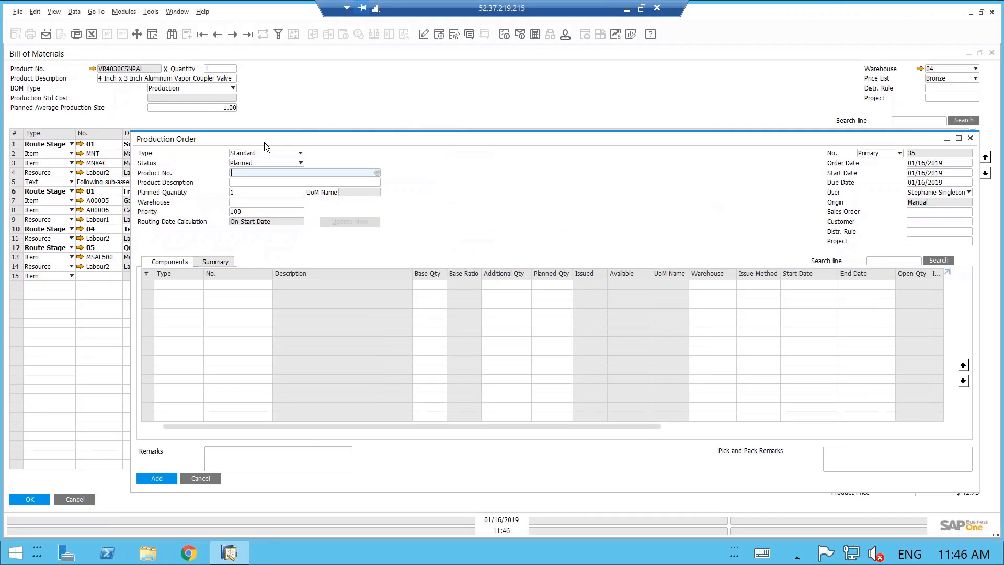
- Copy product number VR4030CSNPAL from the bill of materials and enter it as the product number of the new production order
{"action": "right_click", "coordinate": [133, 69]}
{"action": "left_click", "coordinate": [158, 77]}
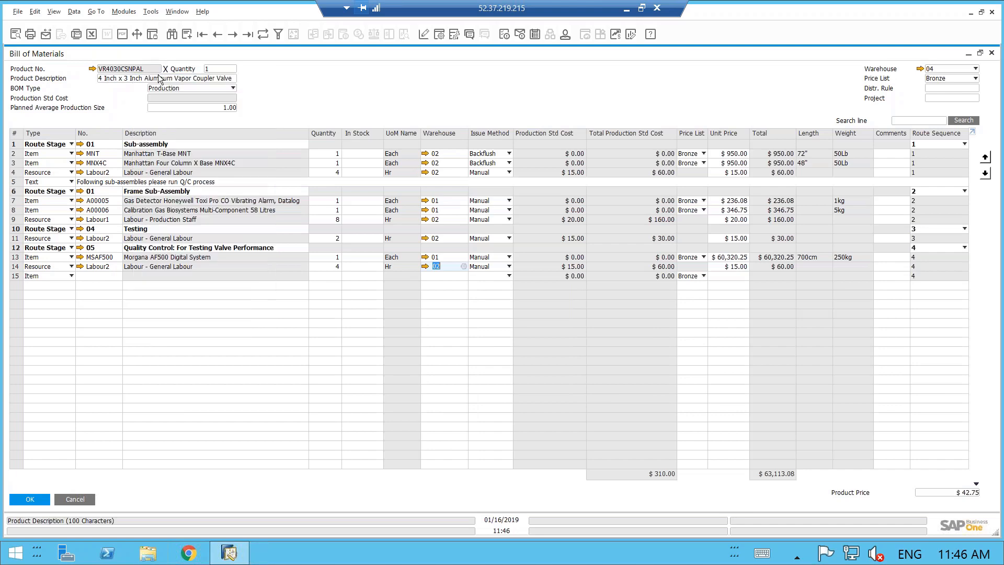
{"action": "left_click", "coordinate": [176, 12]}
{"action": "left_click", "coordinate": [110, 178]}
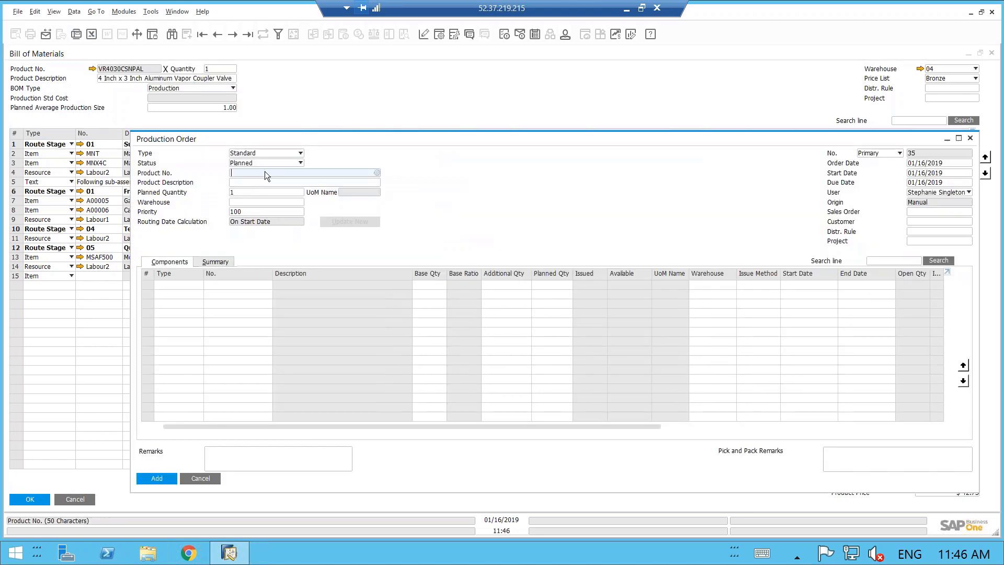
{"action": "type", "text": "VR4030CSNPAL"}
{"action": "key", "text": "Tab"}
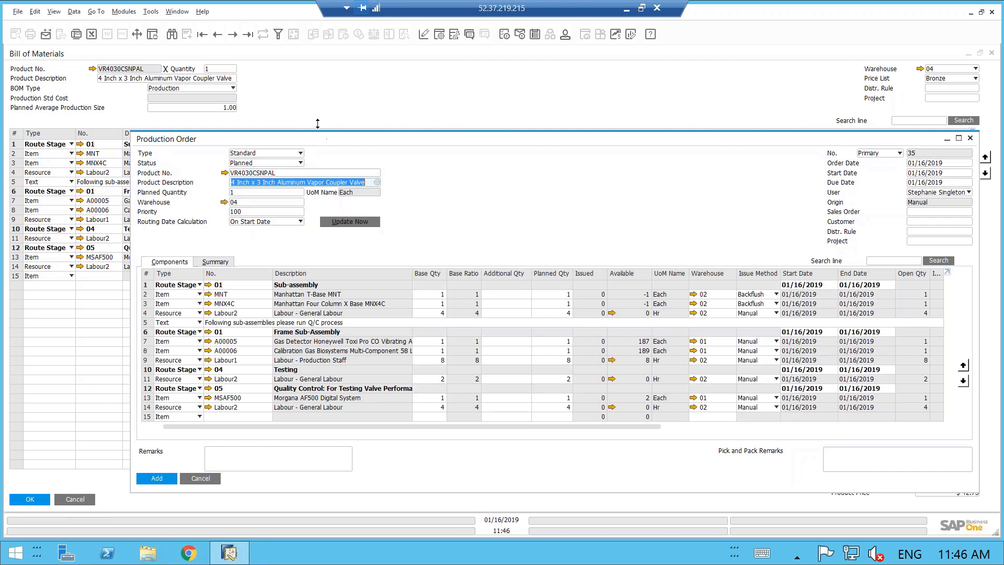
- Maximize the production order and change the Sub-assembly route stage in row 1 to route sequence 2
{"action": "left_click_drag", "start_coordinate": [321, 137], "coordinate": [321, 77]}
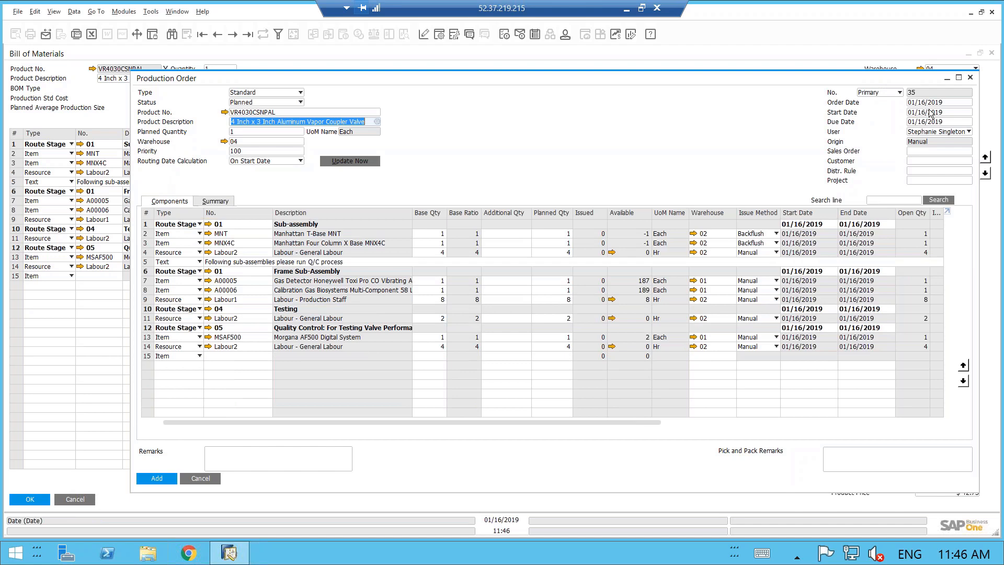
{"action": "left_click", "coordinate": [959, 77]}
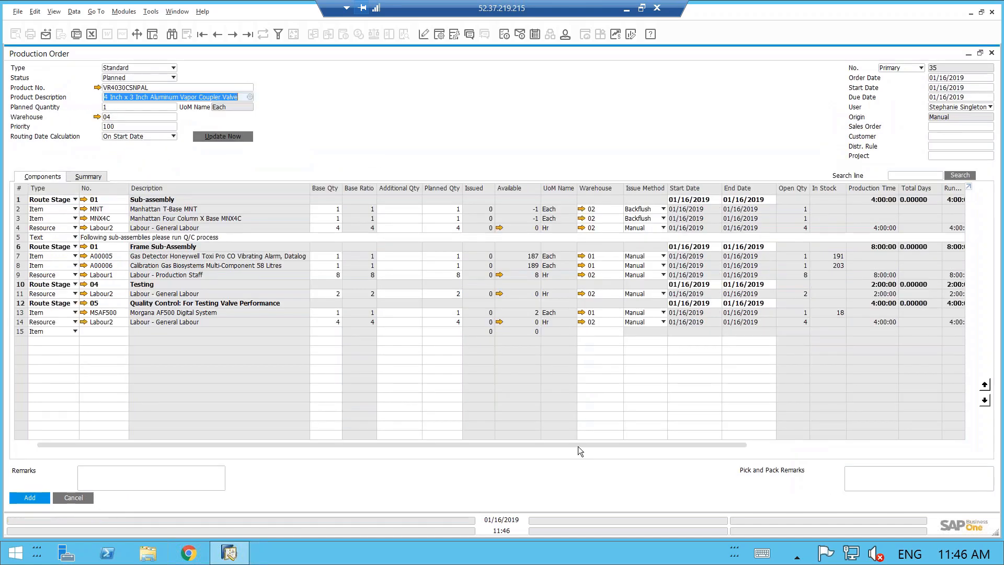
{"action": "left_click_drag", "start_coordinate": [578, 446], "coordinate": [790, 446]}
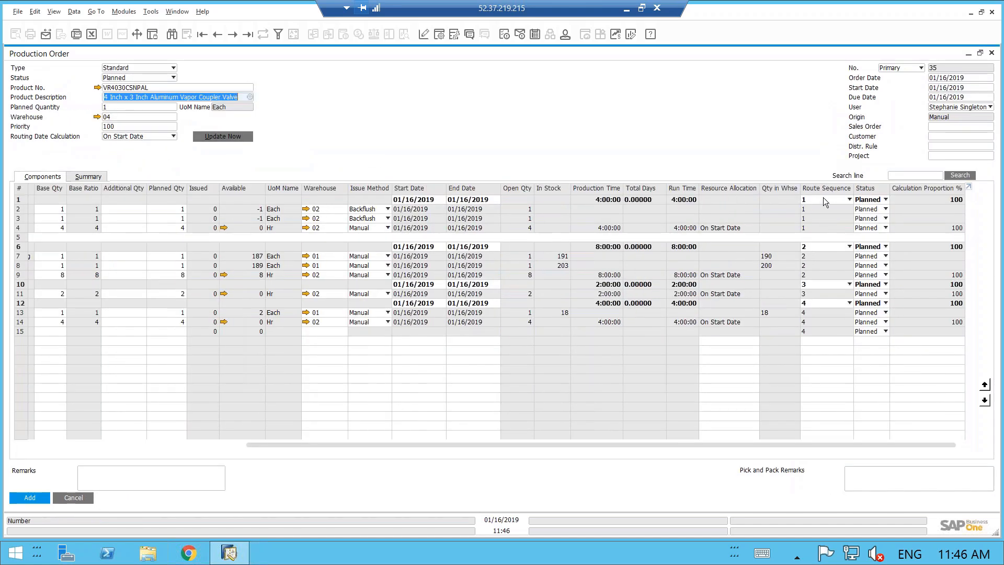
{"action": "left_click", "coordinate": [824, 199]}
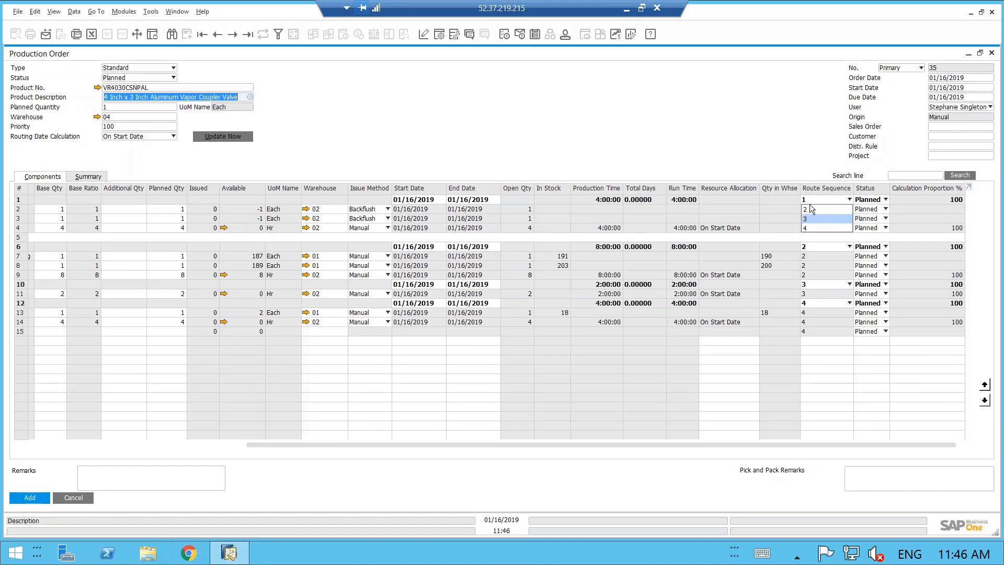
{"action": "left_click", "coordinate": [815, 208]}
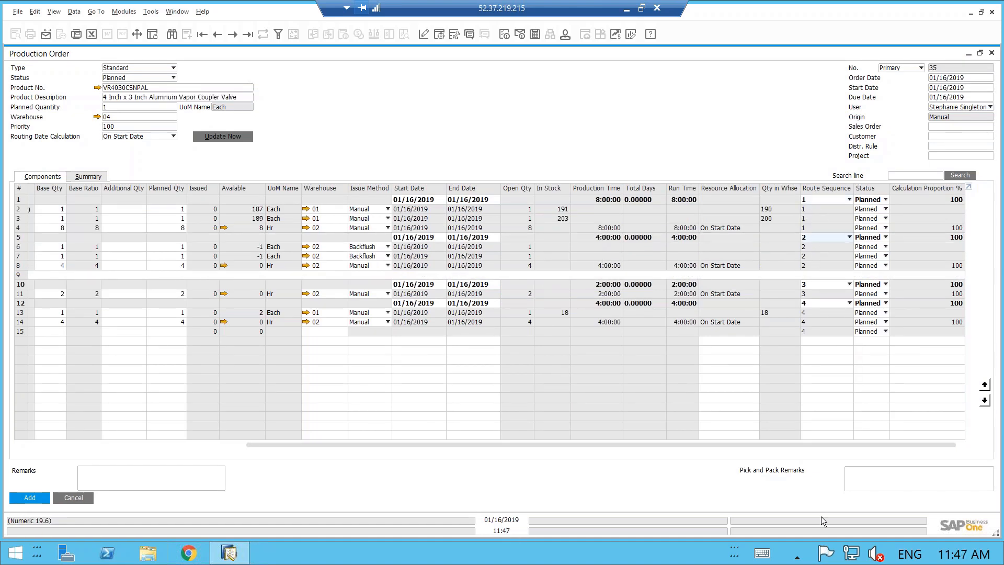
- Review the reordered stages across the component columns, discard the unsaved production order, and close the bill of materials
{"action": "left_click_drag", "start_coordinate": [783, 444], "coordinate": [572, 436]}
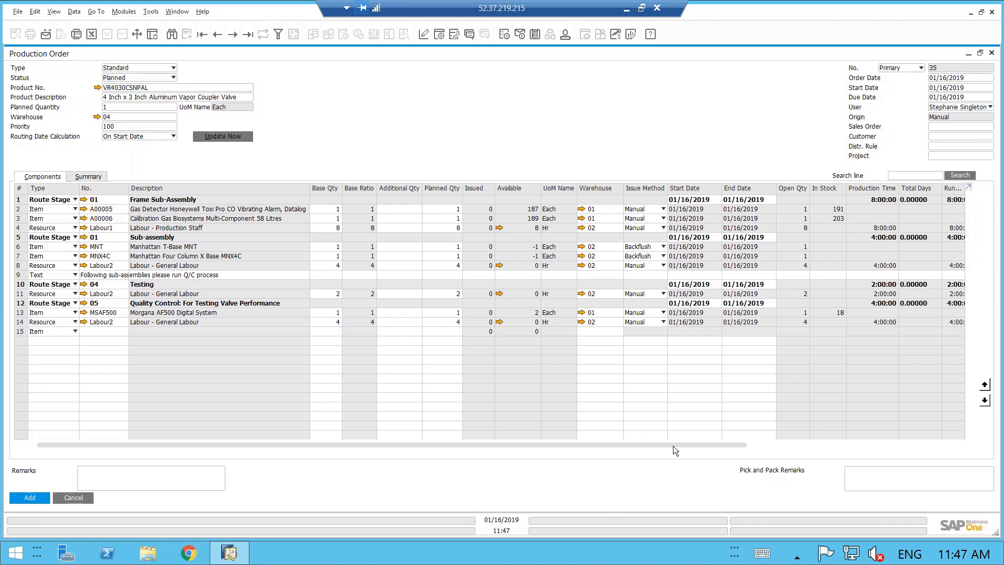
{"action": "left_click_drag", "start_coordinate": [673, 446], "coordinate": [892, 455]}
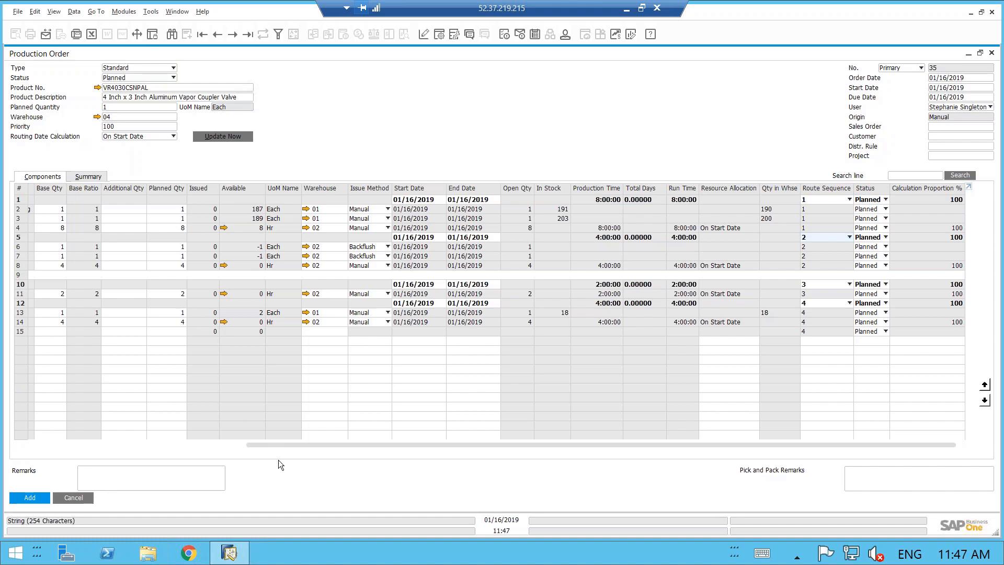
{"action": "left_click", "coordinate": [78, 497]}
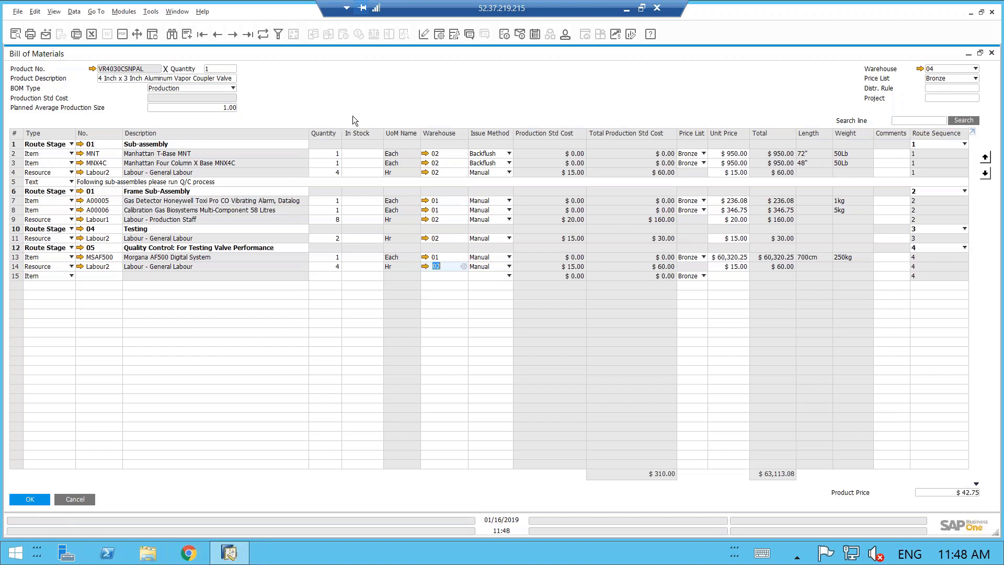
{"action": "left_click", "coordinate": [75, 499]}
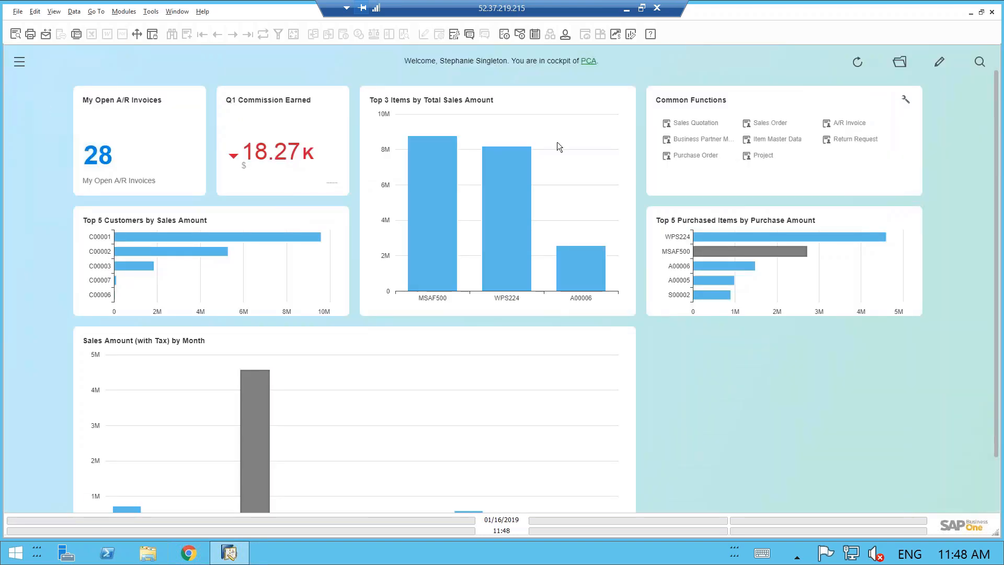
- Reopen the bill of materials for product VR4030CSNPAL
{"action": "left_click", "coordinate": [128, 12]}
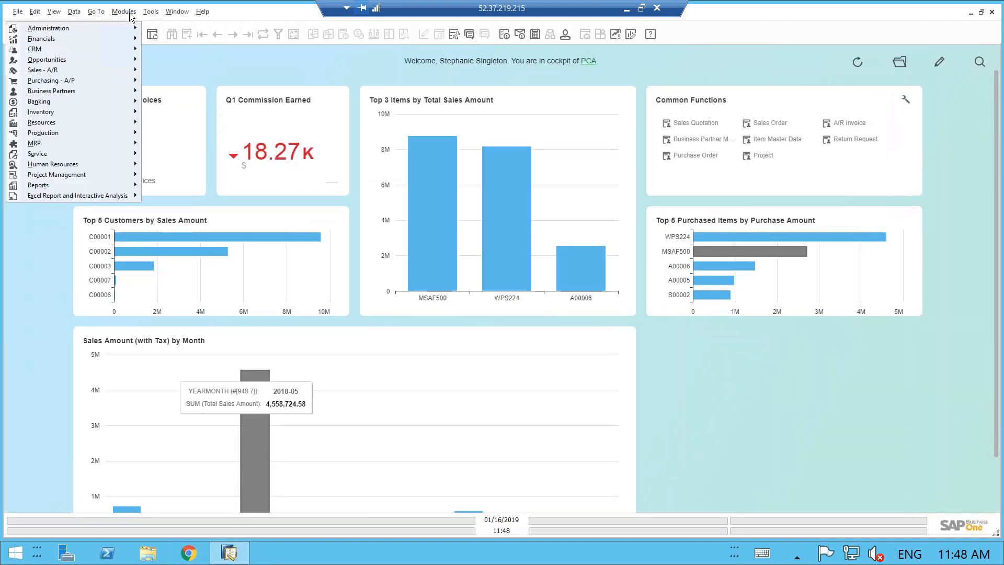
{"action": "mouse_move", "coordinate": [106, 134]}
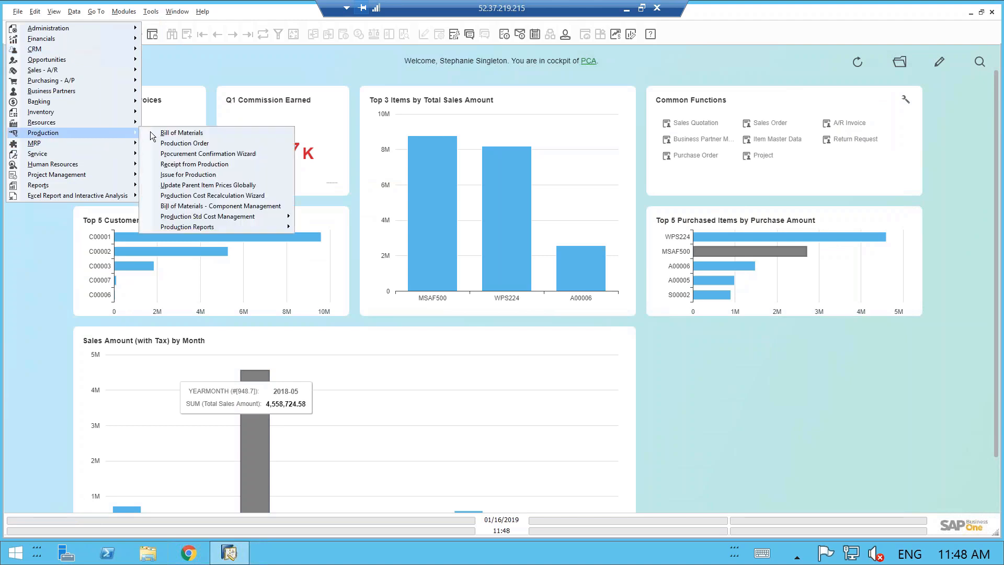
{"action": "left_click", "coordinate": [194, 137]}
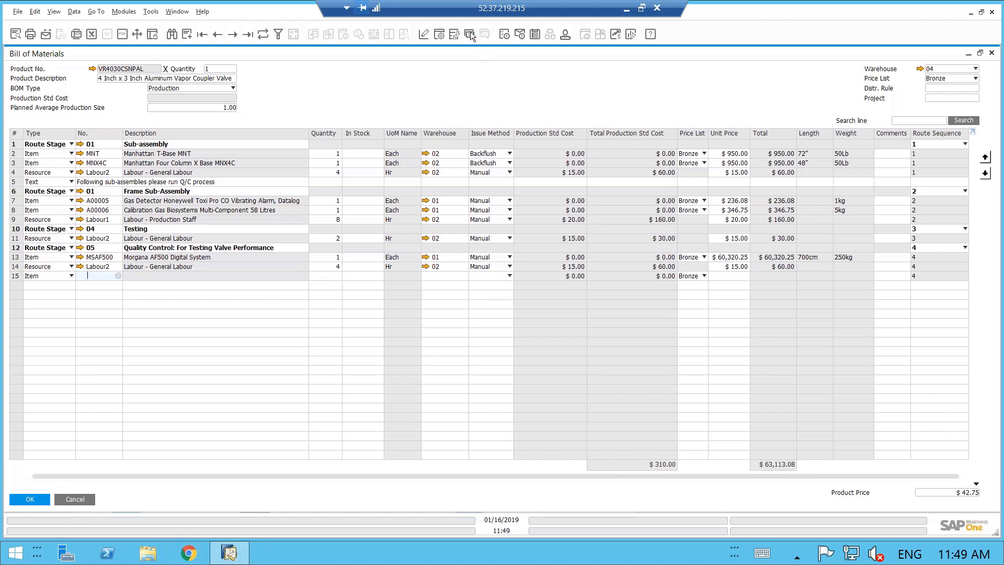
- Examine the visible and active columns in the table format form settings of the bill of materials, then close the settings
{"action": "left_click", "coordinate": [440, 34]}
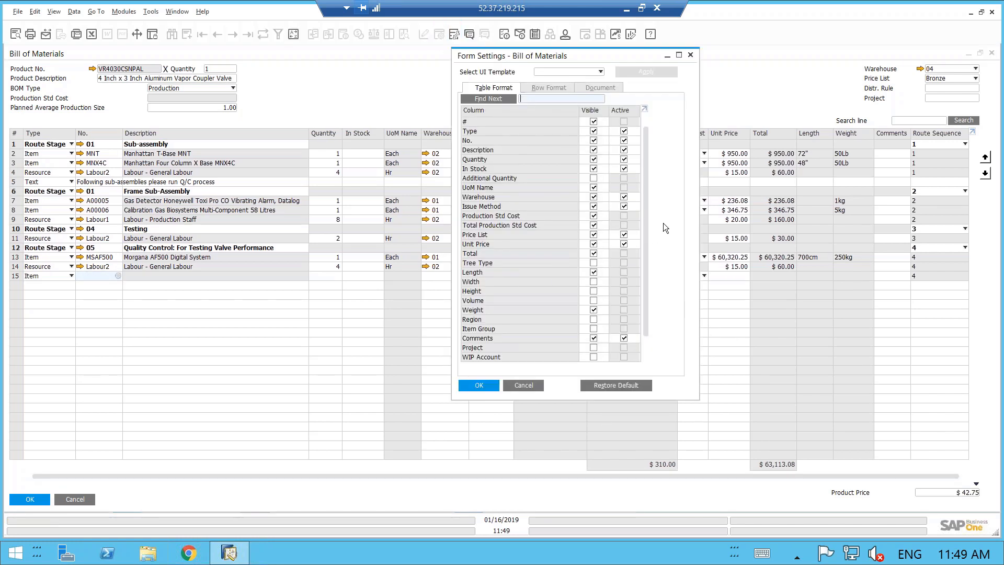
{"action": "left_click_drag", "start_coordinate": [648, 230], "coordinate": [648, 256]}
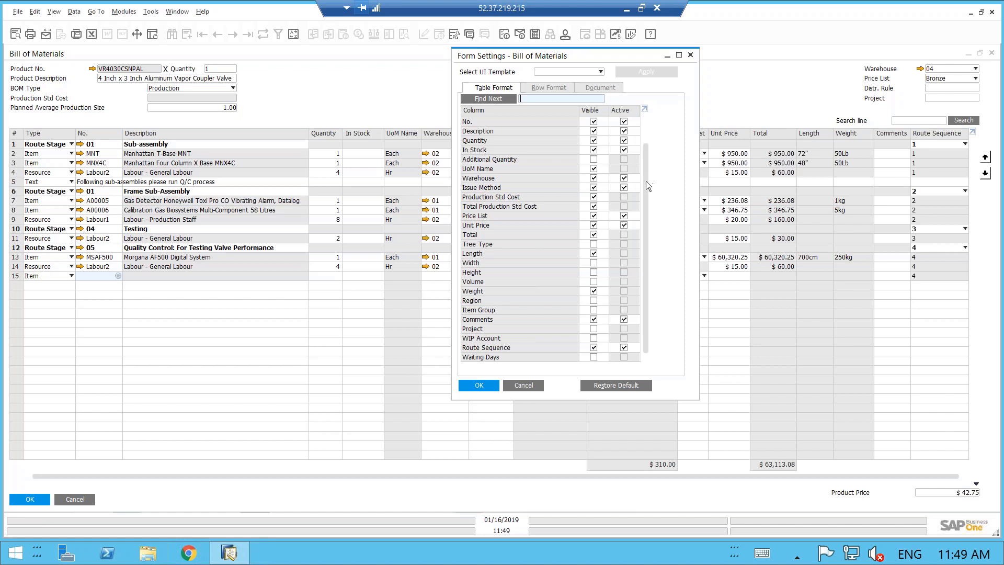
{"action": "left_click_drag", "start_coordinate": [645, 181], "coordinate": [648, 121]}
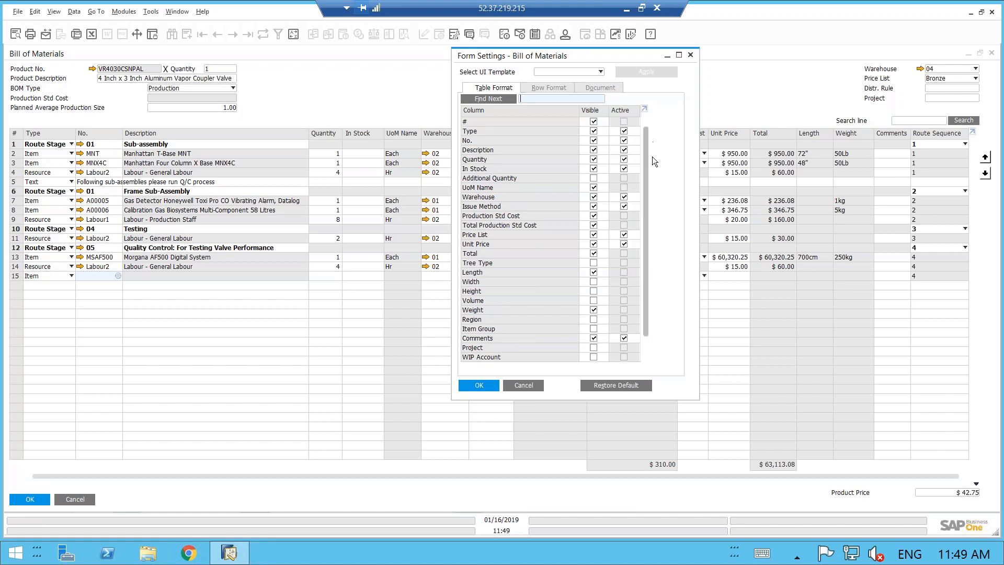
{"action": "left_click_drag", "start_coordinate": [652, 156], "coordinate": [656, 213]}
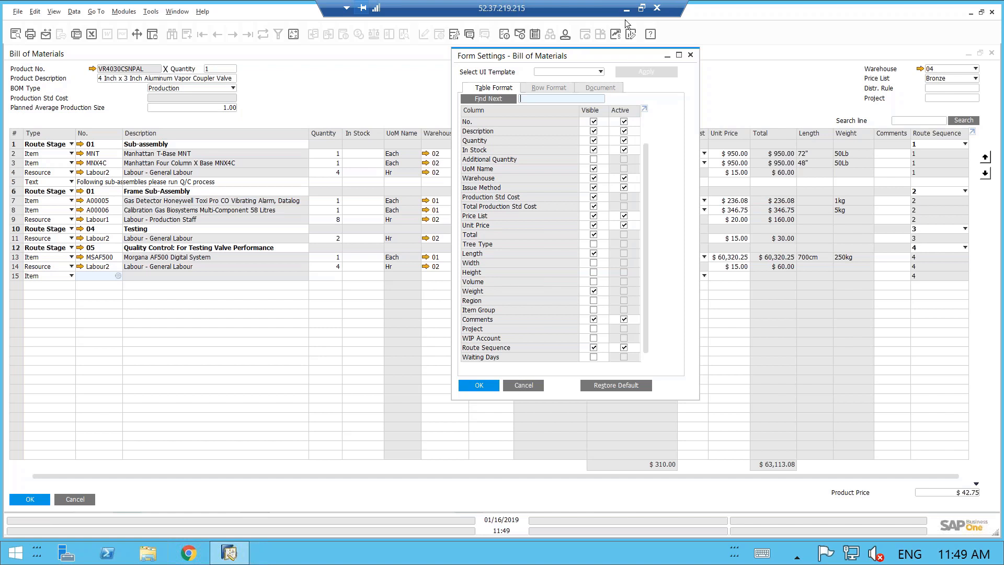
{"action": "left_click_drag", "start_coordinate": [616, 53], "coordinate": [427, 96]}
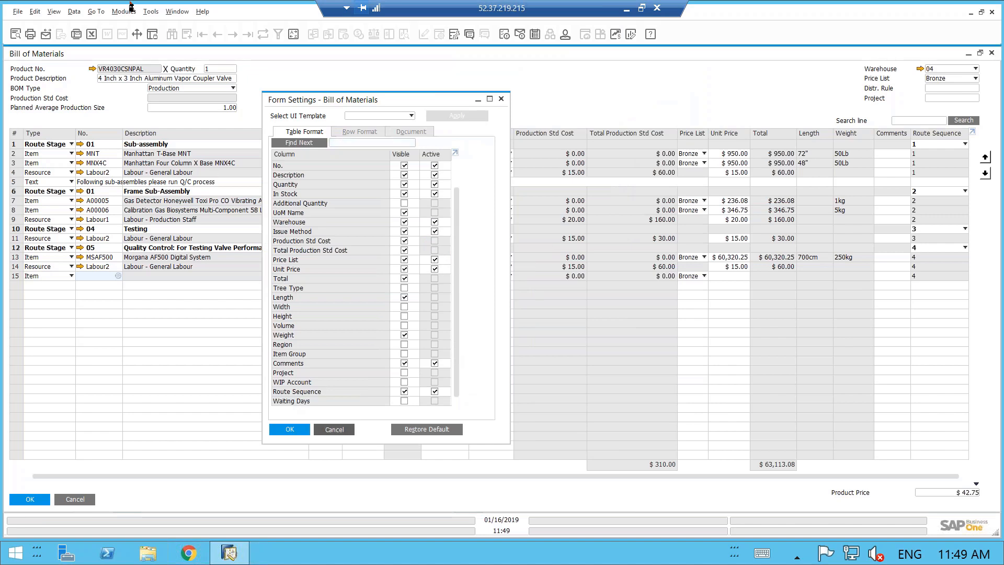
{"action": "key", "text": "Escape"}
- Open the existing planned production order for VR4030CSNPAL and bring its route sequence and status columns into view
{"action": "left_click", "coordinate": [124, 11]}
{"action": "mouse_move", "coordinate": [79, 133]}
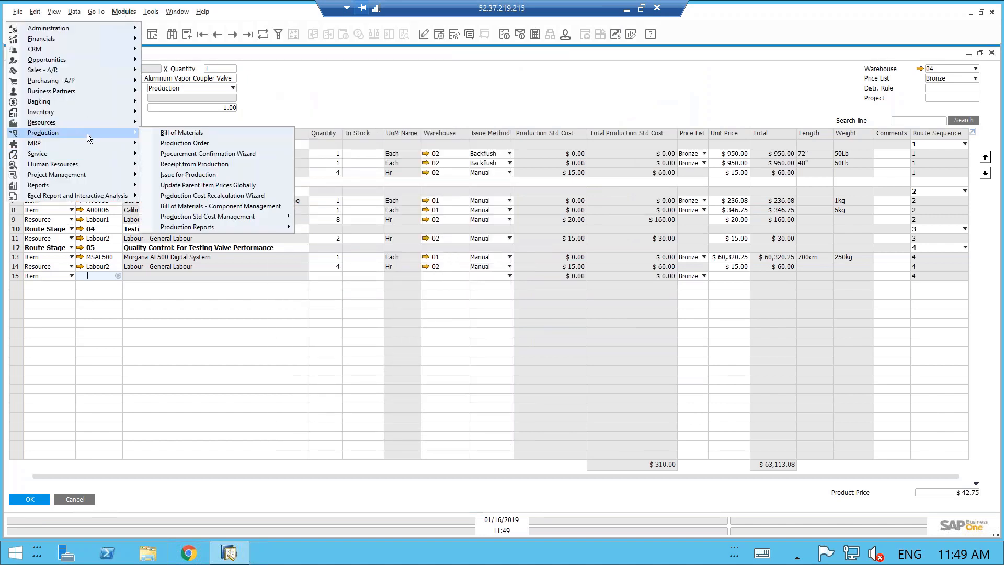
{"action": "left_click", "coordinate": [172, 143]}
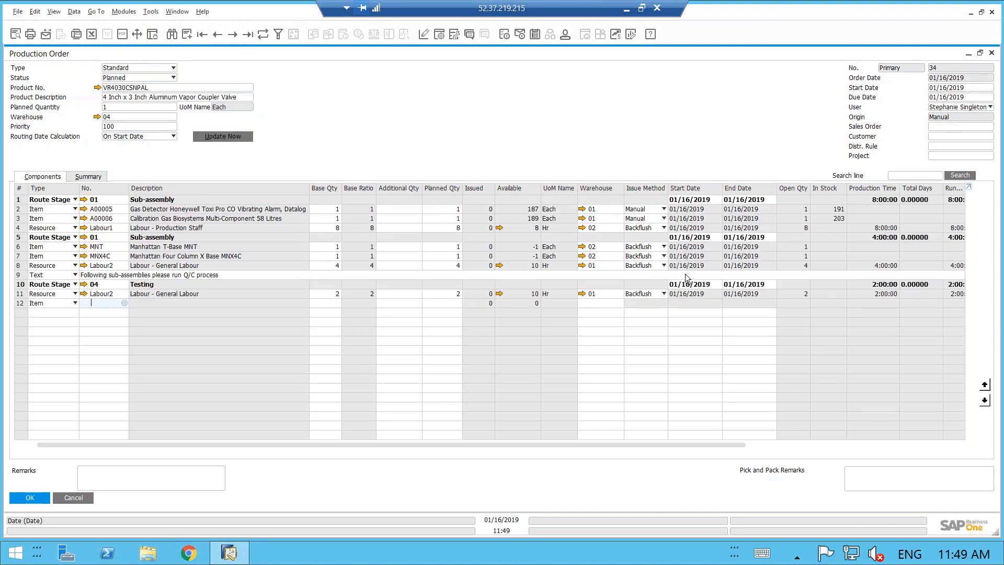
{"action": "left_click_drag", "start_coordinate": [636, 444], "coordinate": [848, 444]}
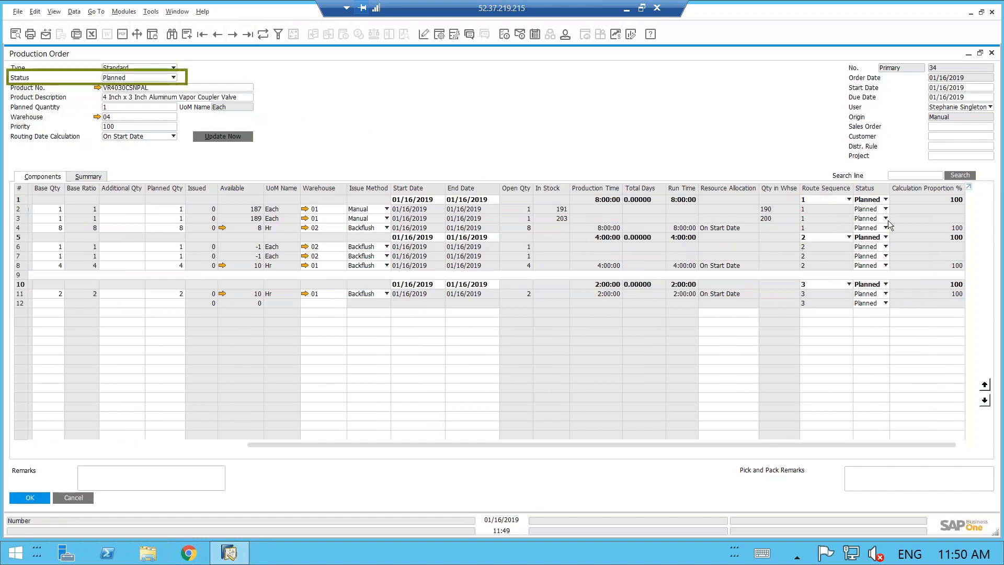
- Set the status of the route stage with sequence 1 to In Progress, and check the other status options
{"action": "left_click", "coordinate": [880, 201]}
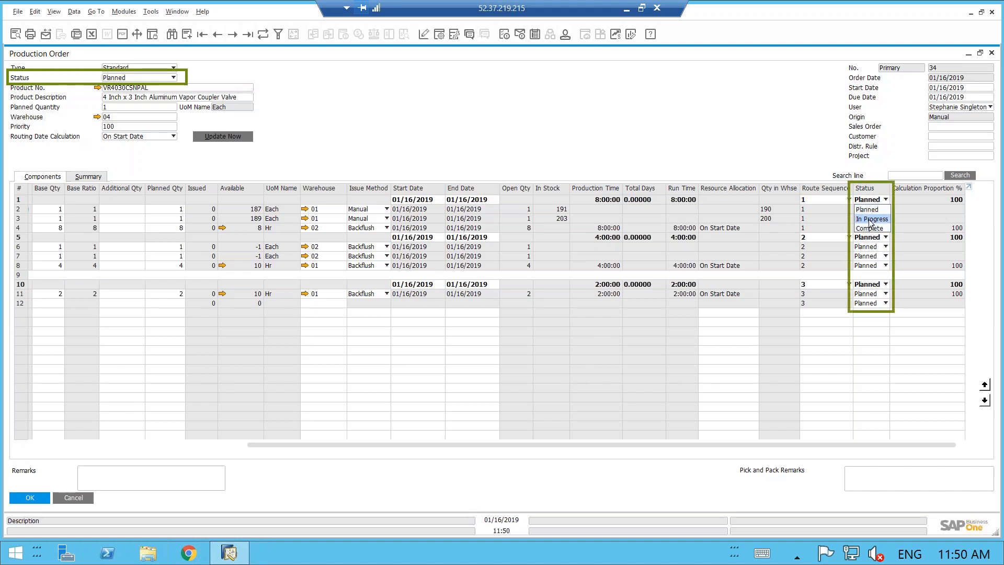
{"action": "left_click", "coordinate": [866, 219]}
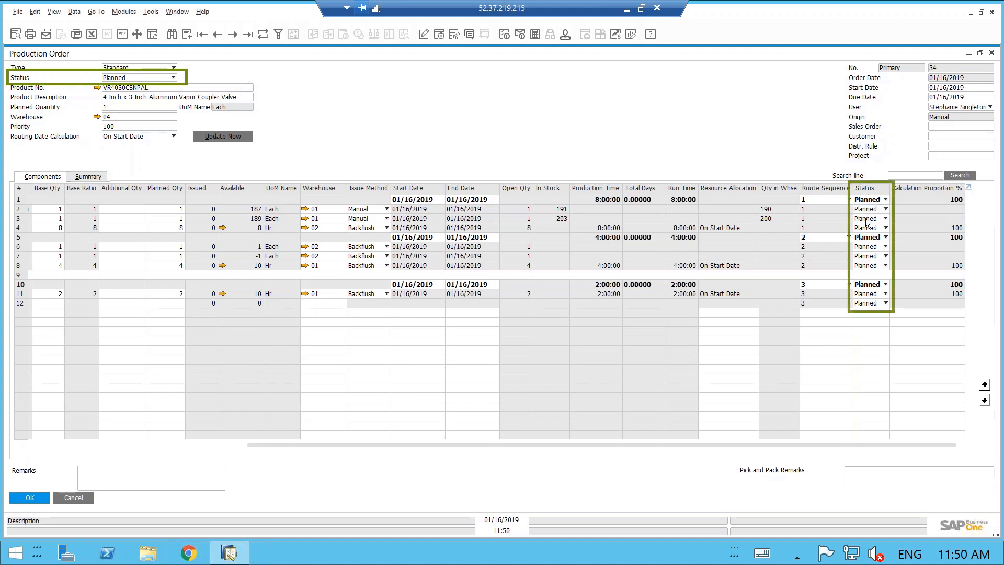
{"action": "left_click", "coordinate": [880, 200]}
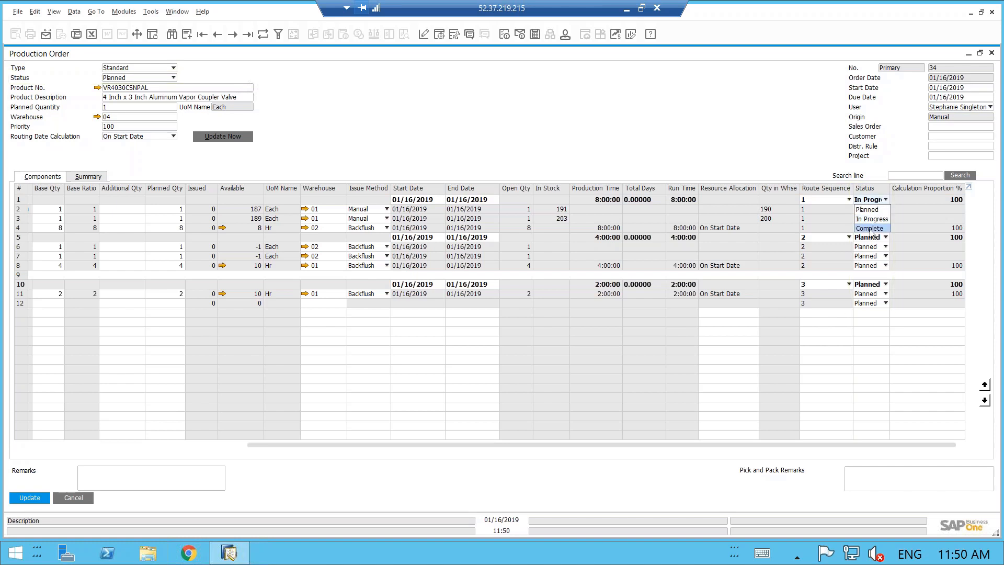
{"action": "left_click", "coordinate": [871, 231]}
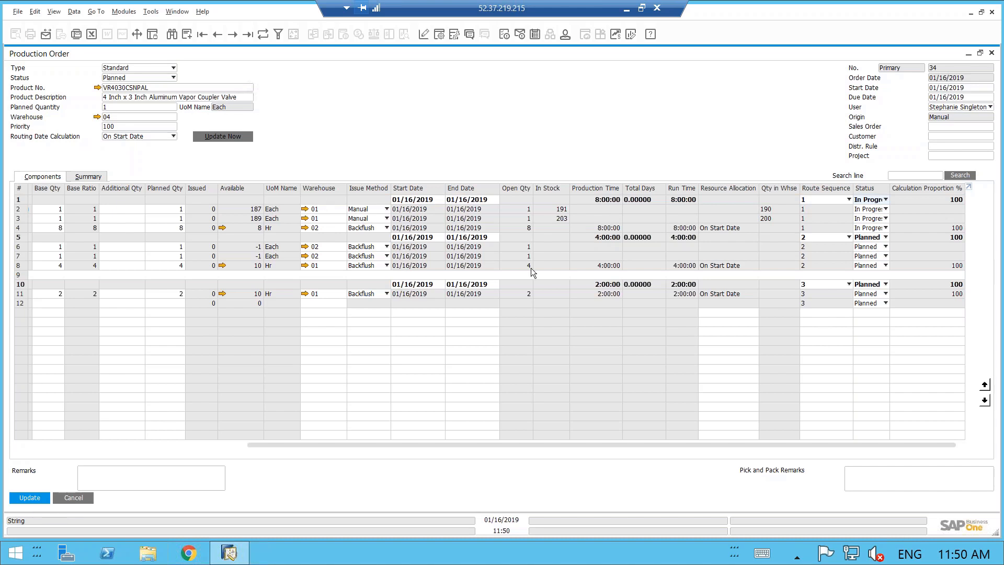
{"action": "left_click", "coordinate": [884, 208]}
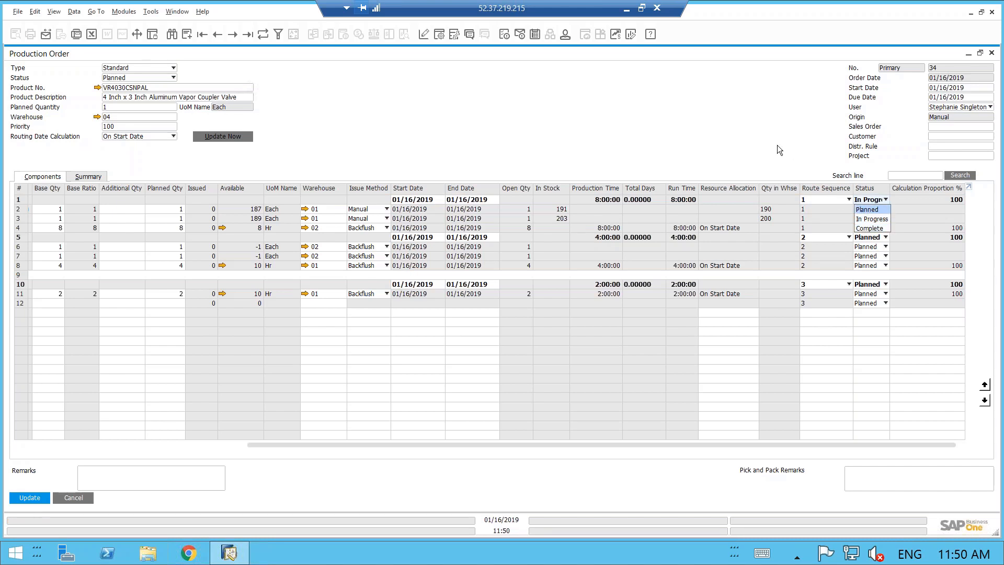
{"action": "left_click", "coordinate": [875, 222]}
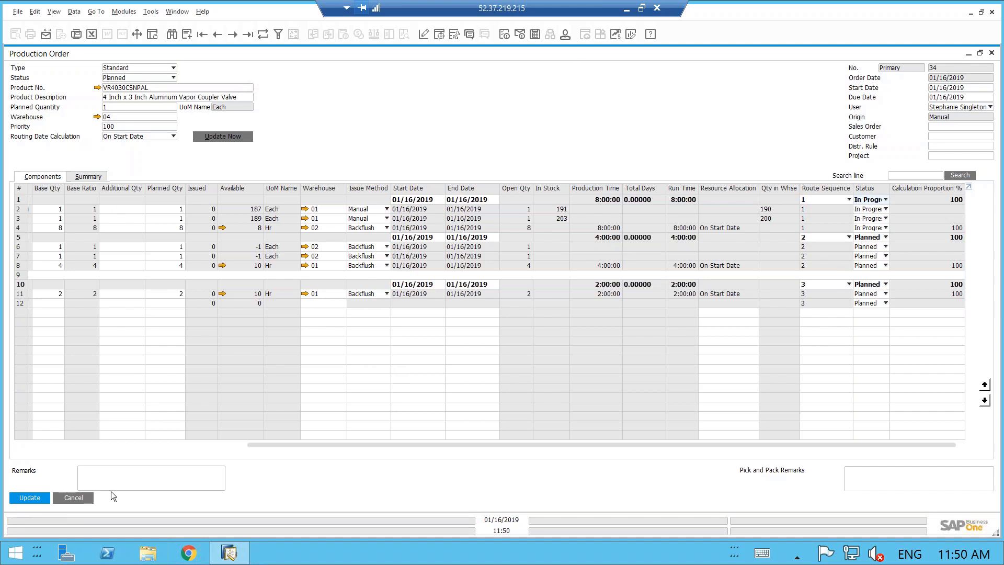
- Minimize the production order and bill of materials windows and show the main menu of modules
{"action": "left_click", "coordinate": [969, 53]}
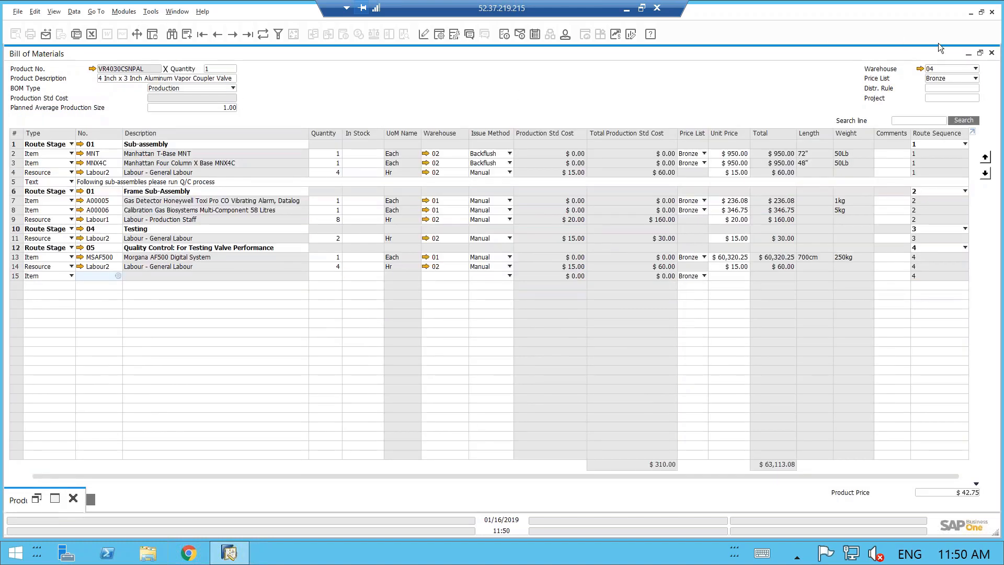
{"action": "left_click", "coordinate": [969, 55]}
{"action": "left_click", "coordinate": [126, 12]}
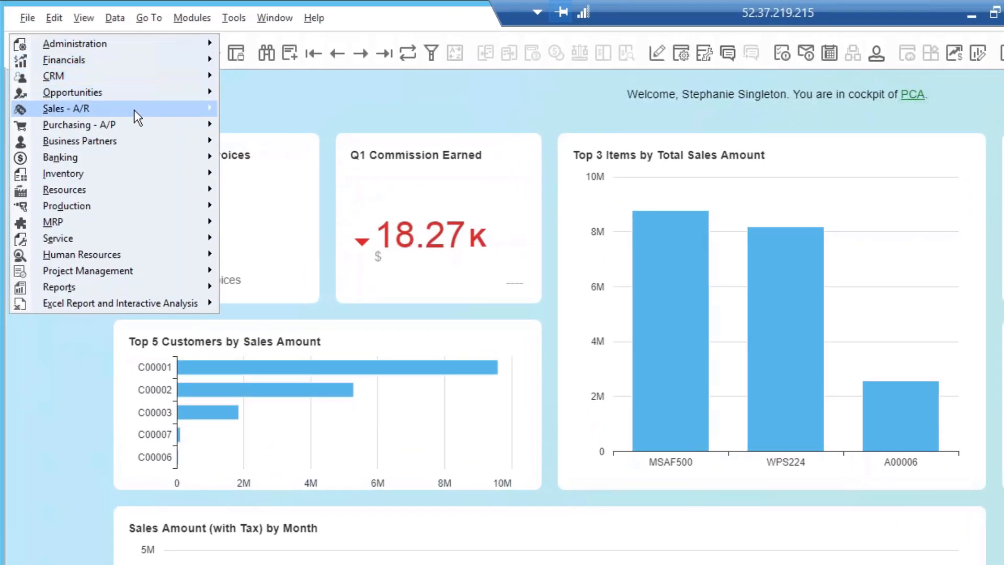
{"action": "mouse_move", "coordinate": [116, 175]}
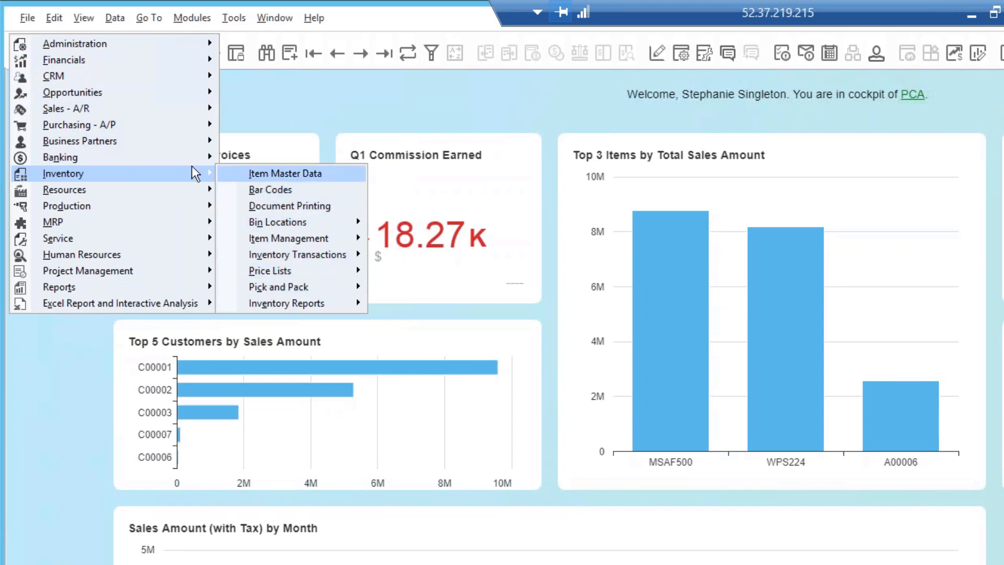
{"action": "left_click", "coordinate": [330, 93]}
{"action": "left_click", "coordinate": [31, 101]}
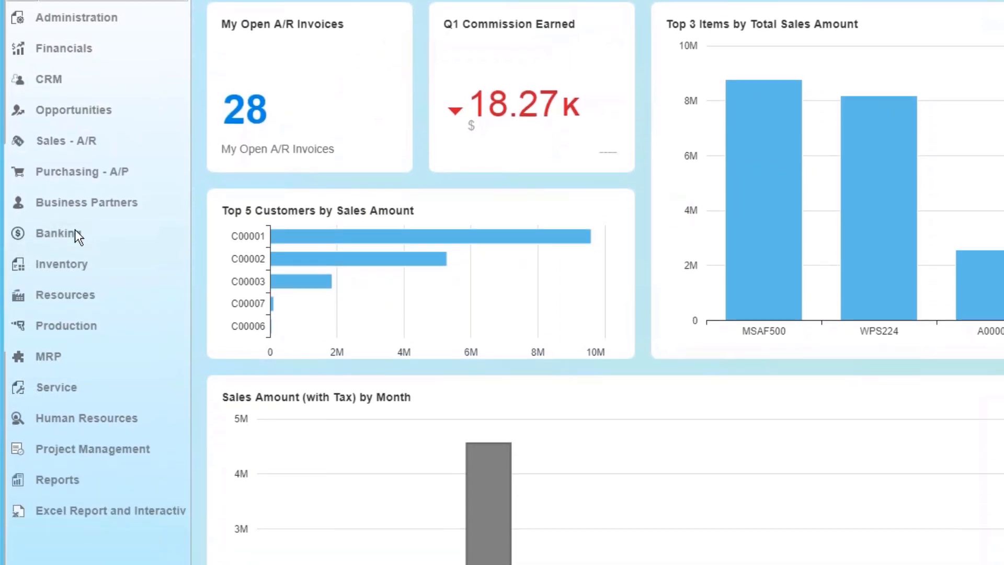
- Open the Pick Pack and Production Manager from the Inventory module, widening the main menu to show full entry names
{"action": "left_click", "coordinate": [75, 241]}
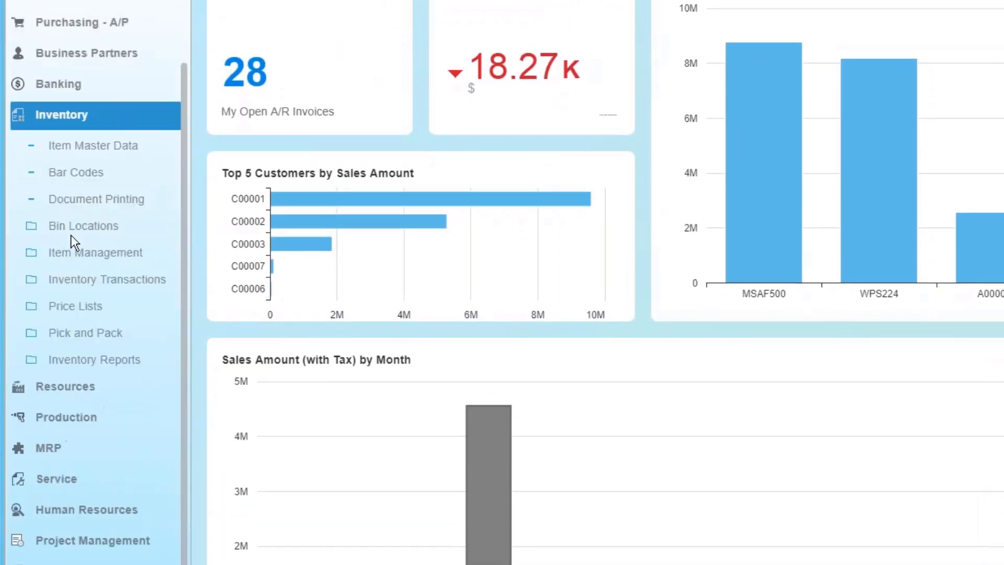
{"action": "left_click", "coordinate": [90, 309]}
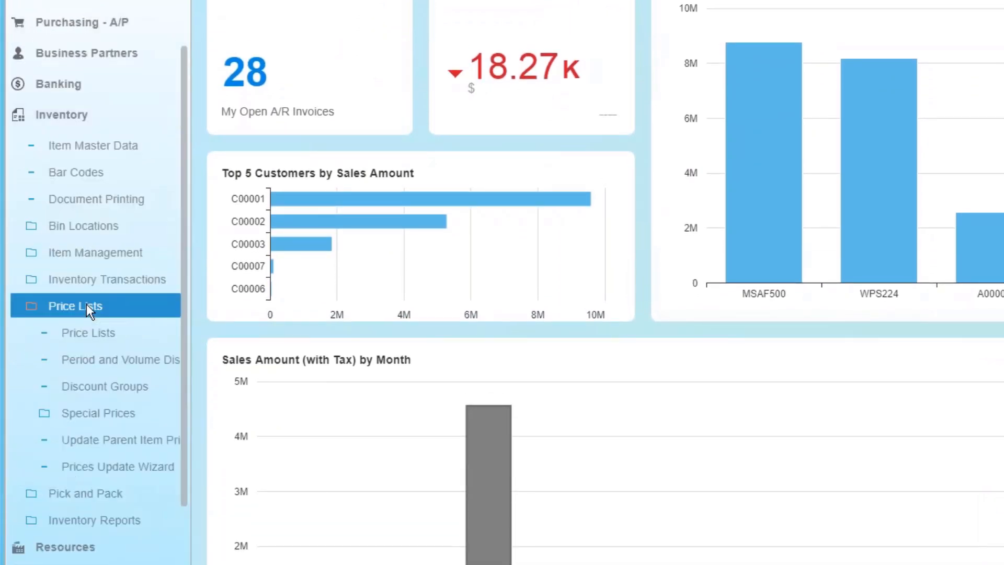
{"action": "left_click", "coordinate": [90, 308]}
{"action": "left_click", "coordinate": [78, 335]}
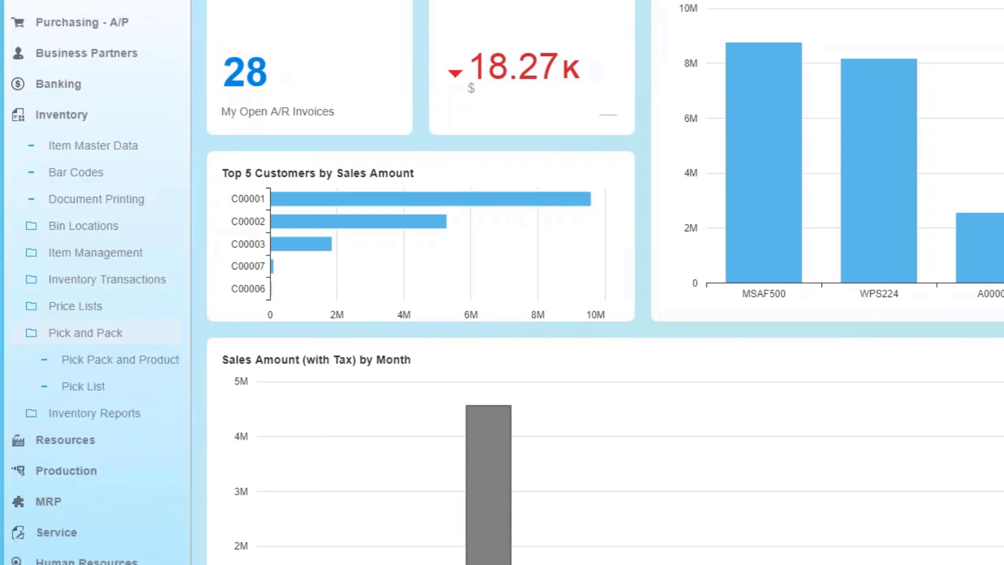
{"action": "left_click_drag", "start_coordinate": [260, 368], "coordinate": [285, 371]}
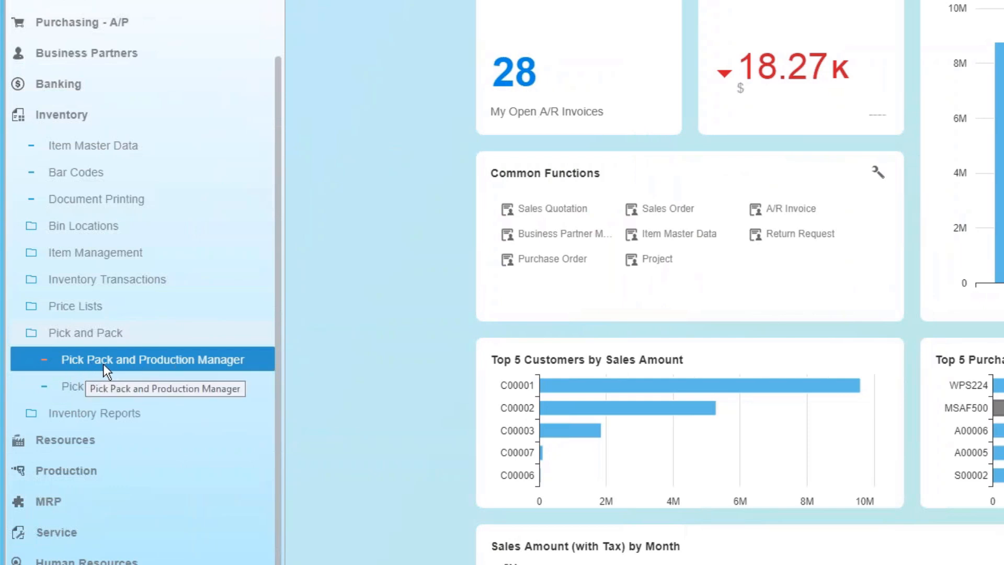
{"action": "left_click", "coordinate": [190, 359]}
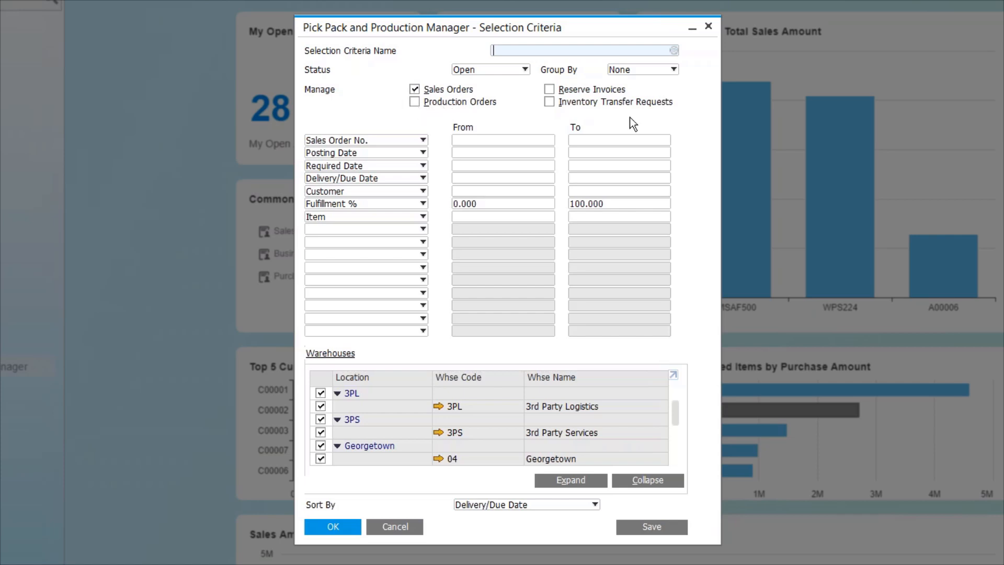
- Restrict the selection criteria to production orders by deselecting Sales Orders and selecting Production Orders
{"action": "left_click", "coordinate": [415, 89]}
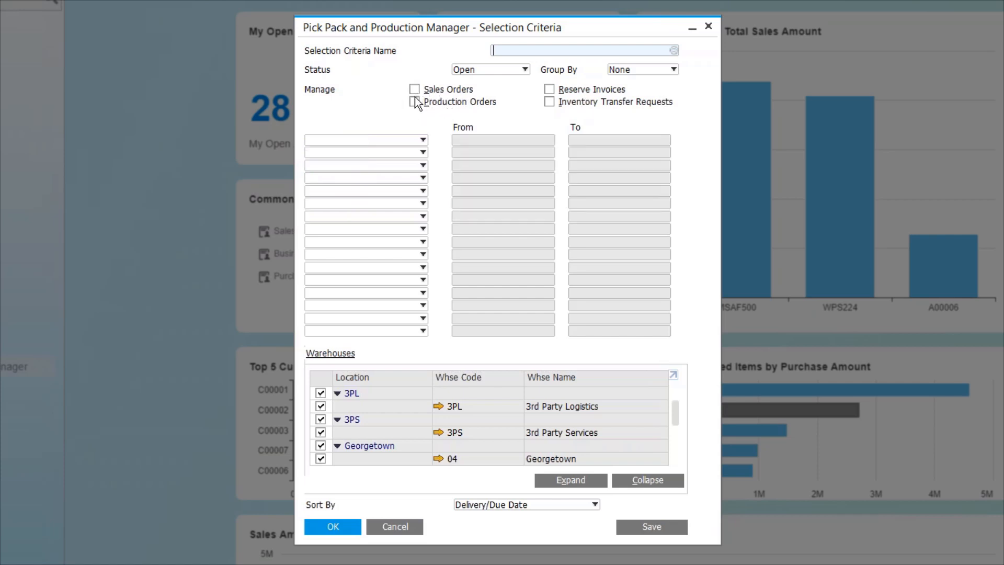
{"action": "left_click", "coordinate": [366, 141]}
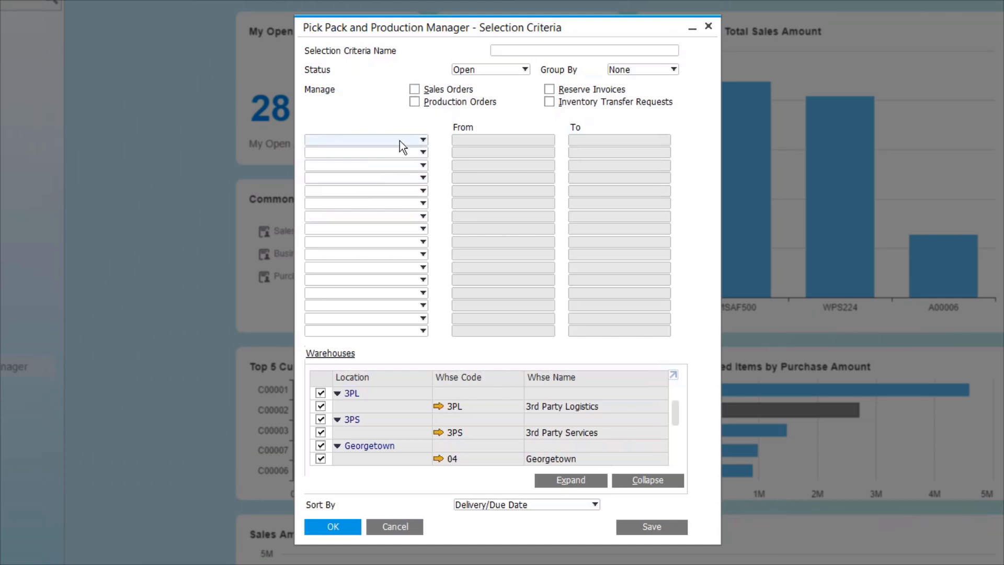
{"action": "left_click", "coordinate": [415, 103]}
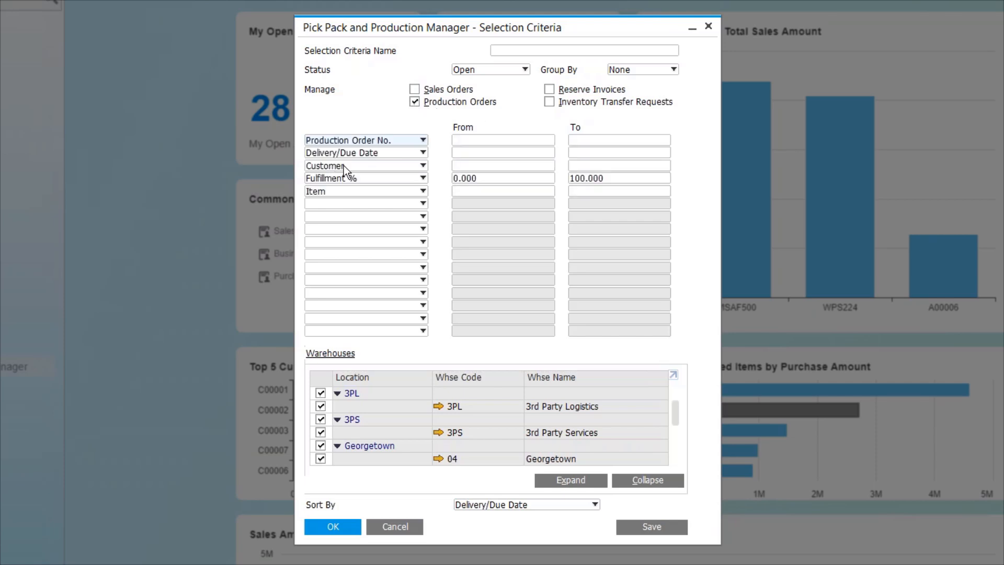
- Look through the available filter criteria and the list of production orders without selecting an order
{"action": "left_click", "coordinate": [419, 140]}
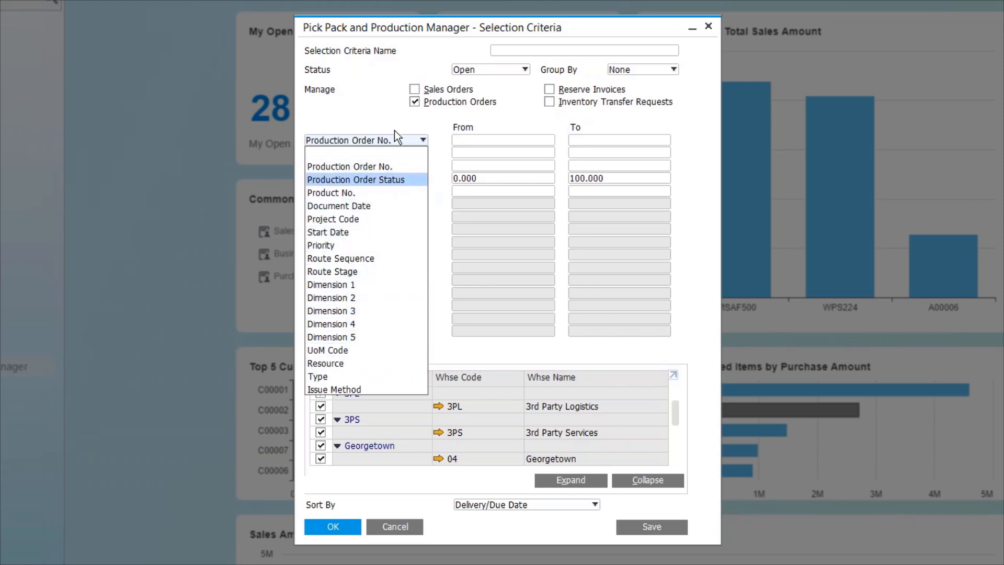
{"action": "left_click", "coordinate": [377, 141]}
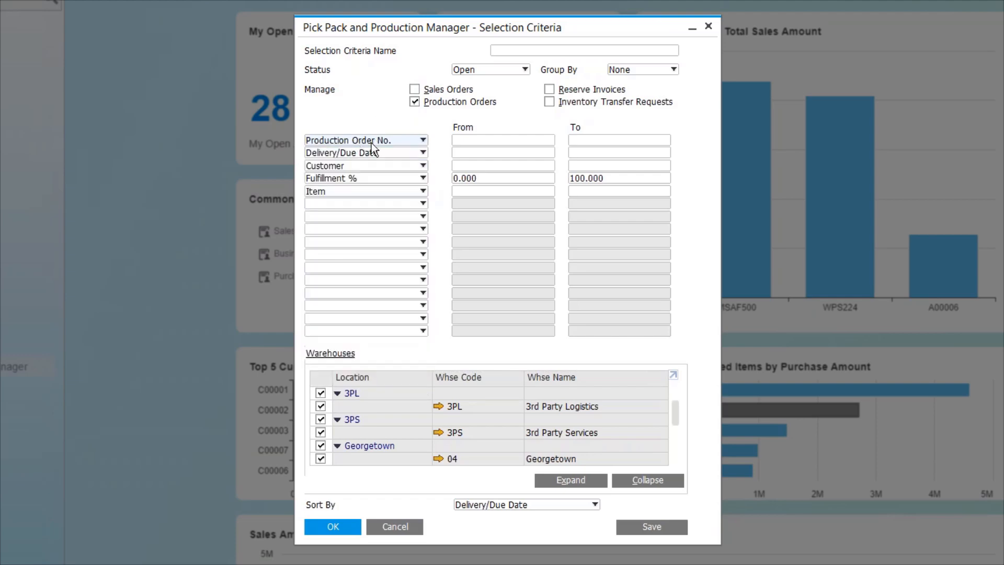
{"action": "left_click", "coordinate": [548, 141]}
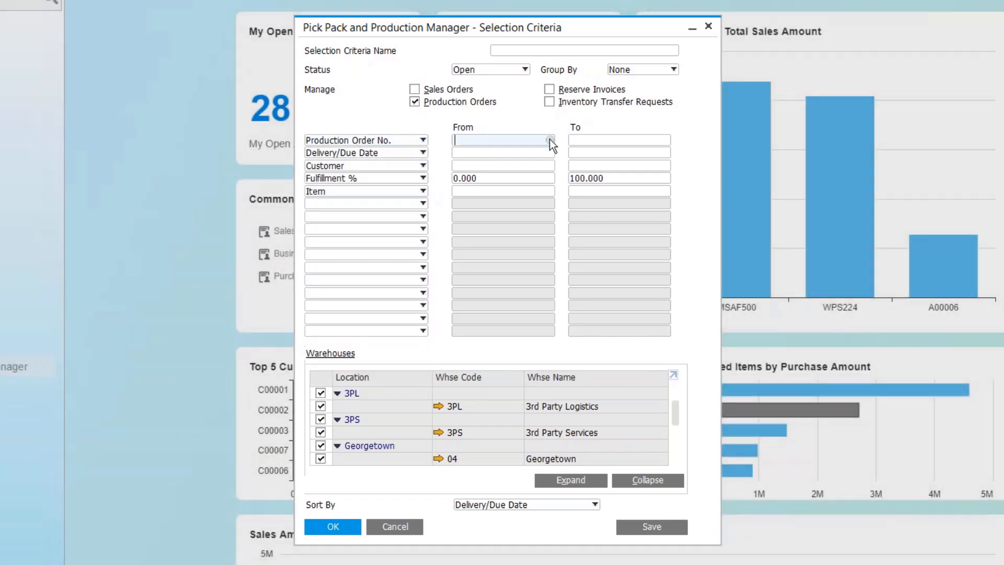
{"action": "left_click", "coordinate": [550, 140]}
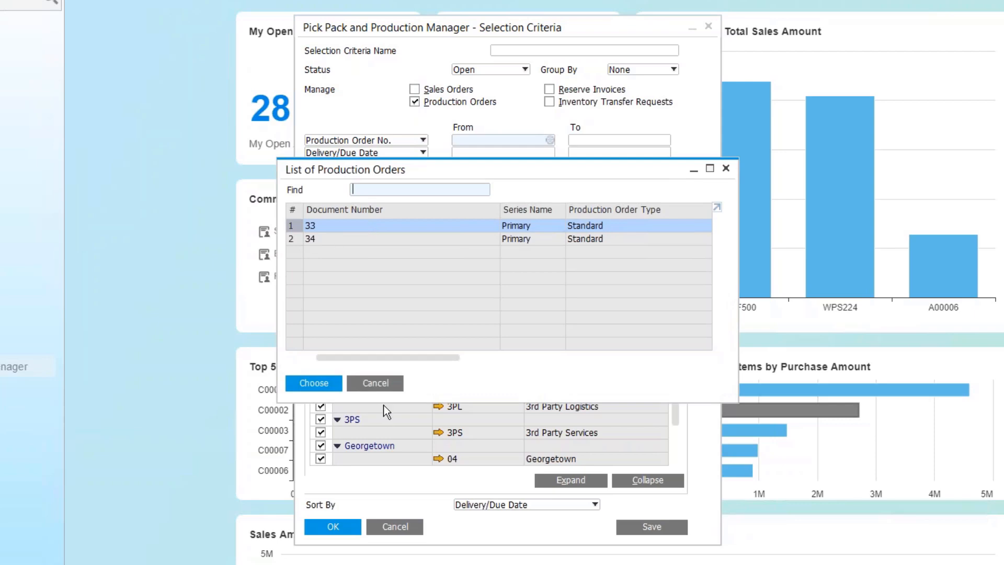
{"action": "left_click", "coordinate": [378, 385]}
- Replace the Production Order No. criterion with Production Order Status and check its value options
{"action": "left_click", "coordinate": [399, 145]}
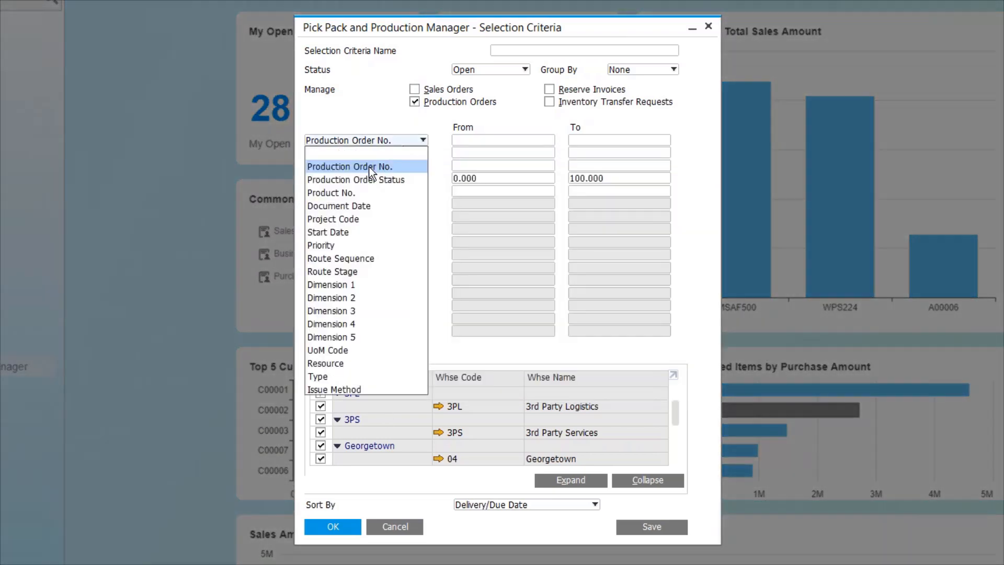
{"action": "left_click", "coordinate": [382, 179]}
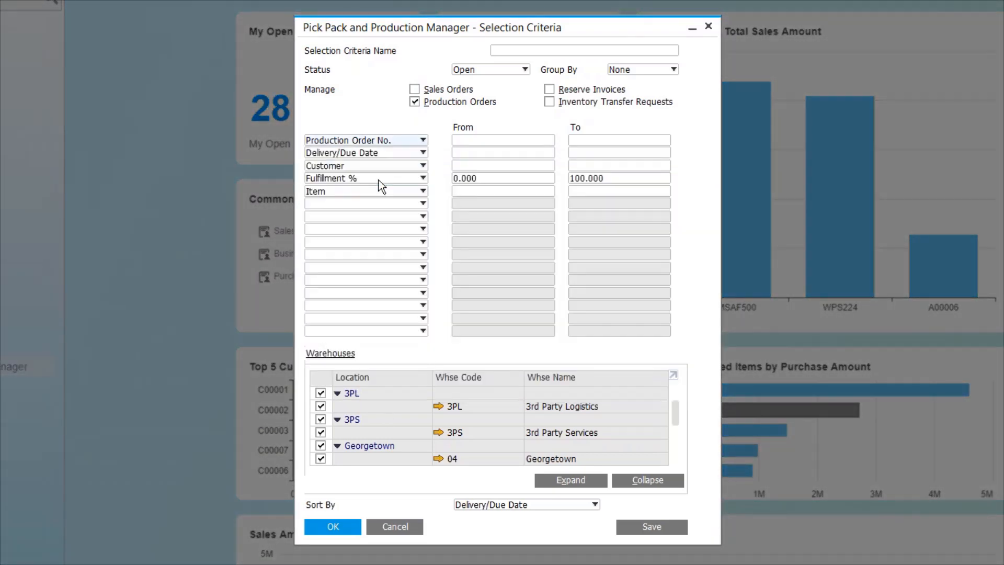
{"action": "left_click", "coordinate": [536, 145]}
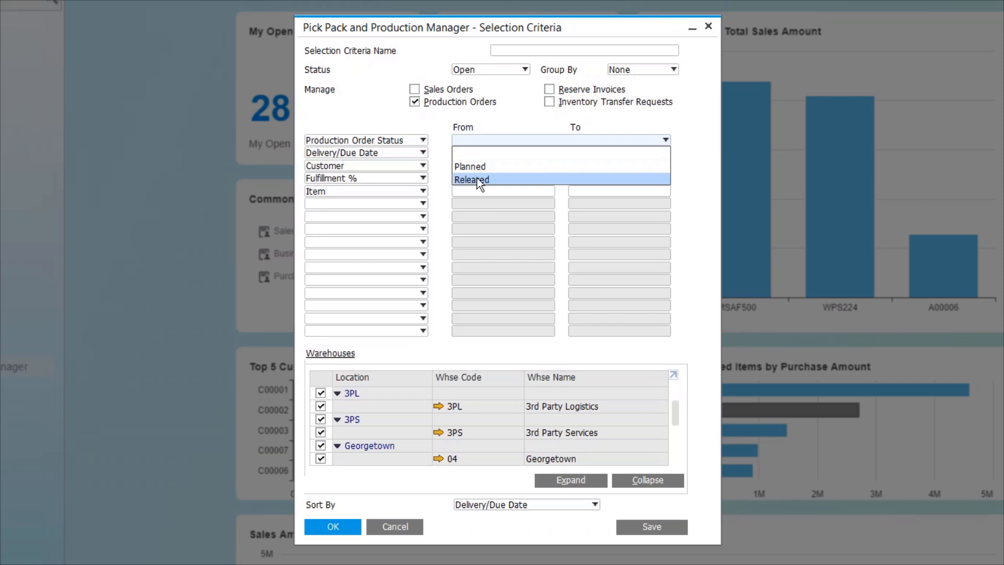
{"action": "left_click", "coordinate": [360, 117]}
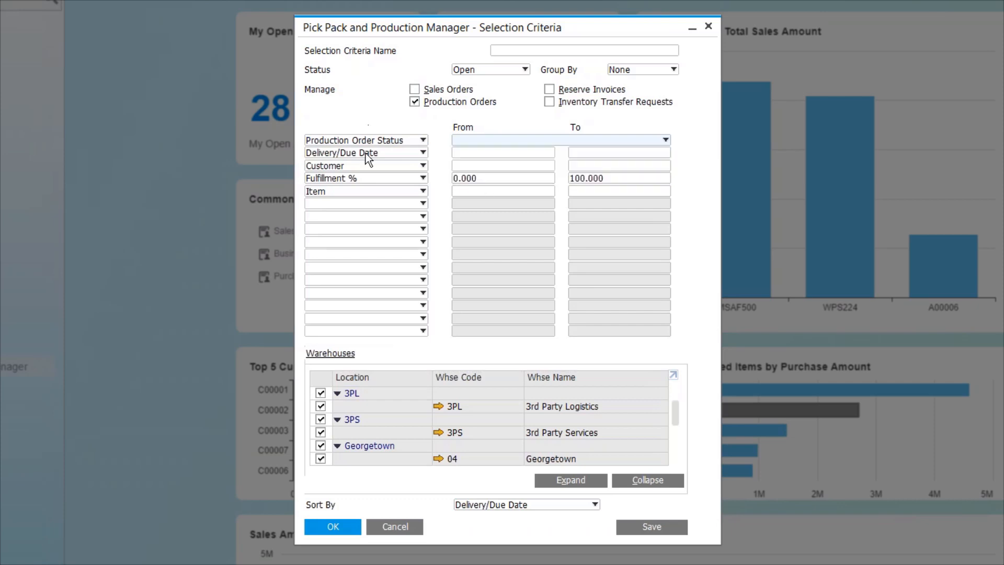
- Add Issue Method as a criterion in the first empty row and check its value options
{"action": "left_click", "coordinate": [347, 204]}
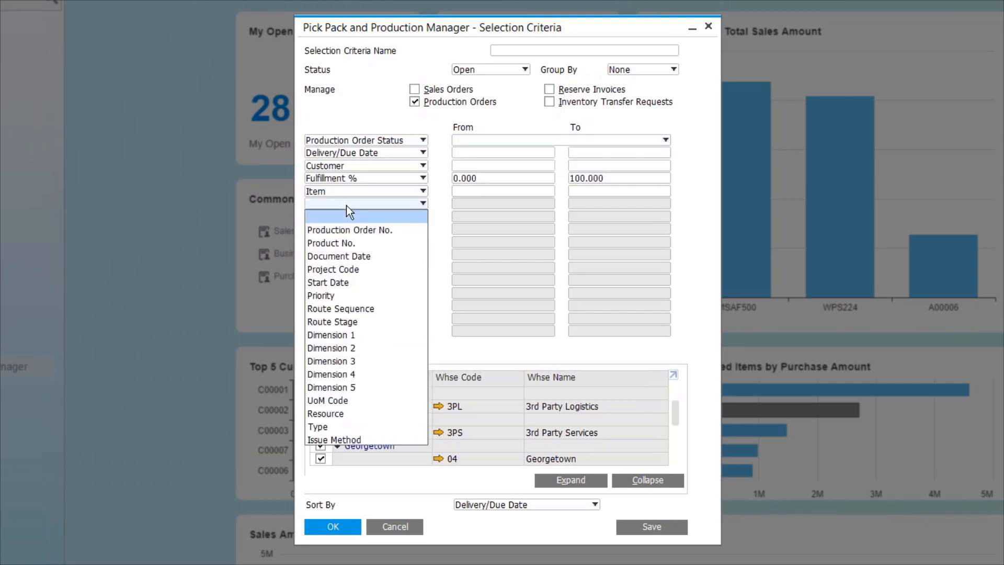
{"action": "left_click", "coordinate": [359, 440]}
{"action": "left_click", "coordinate": [531, 205]}
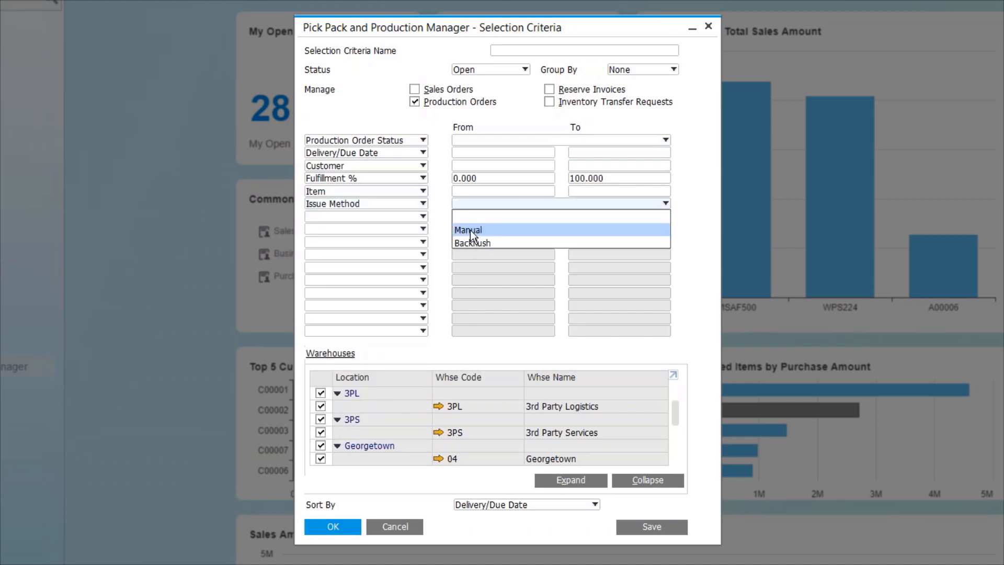
{"action": "left_click", "coordinate": [374, 215]}
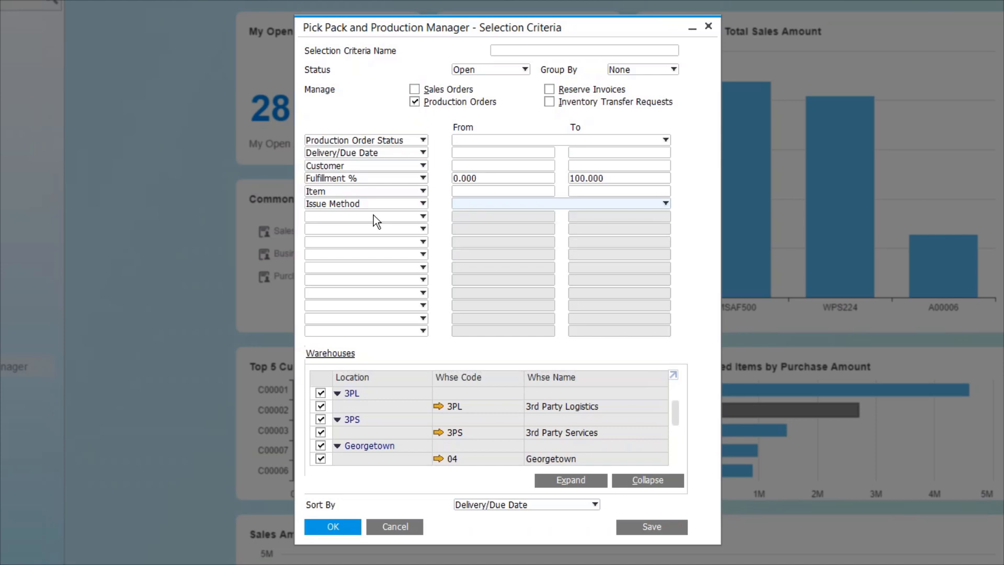
- Examine the remaining criteria available for an empty row and the values offered for Production Order Status
{"action": "left_click", "coordinate": [373, 215]}
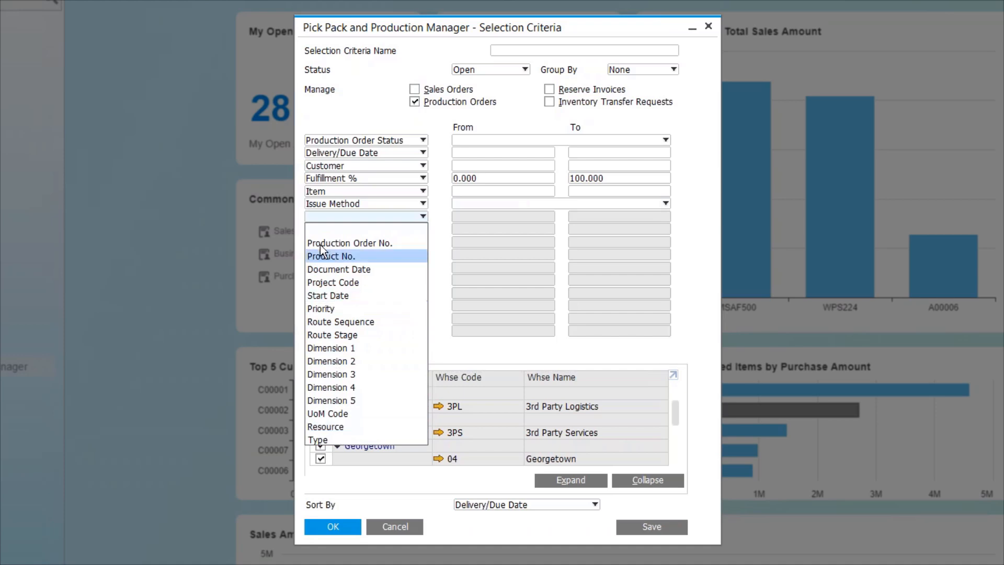
{"action": "left_click", "coordinate": [366, 109]}
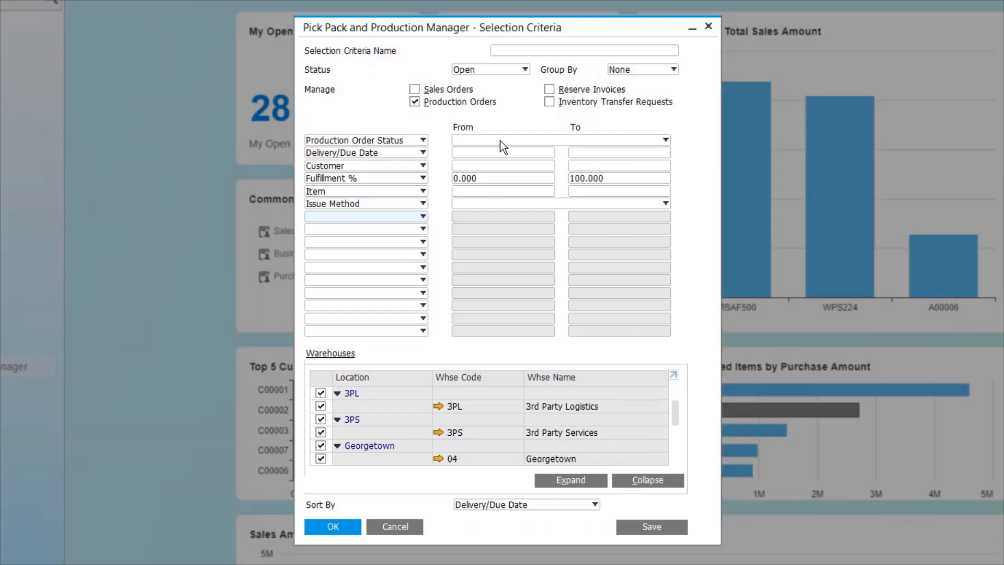
{"action": "left_click", "coordinate": [500, 140]}
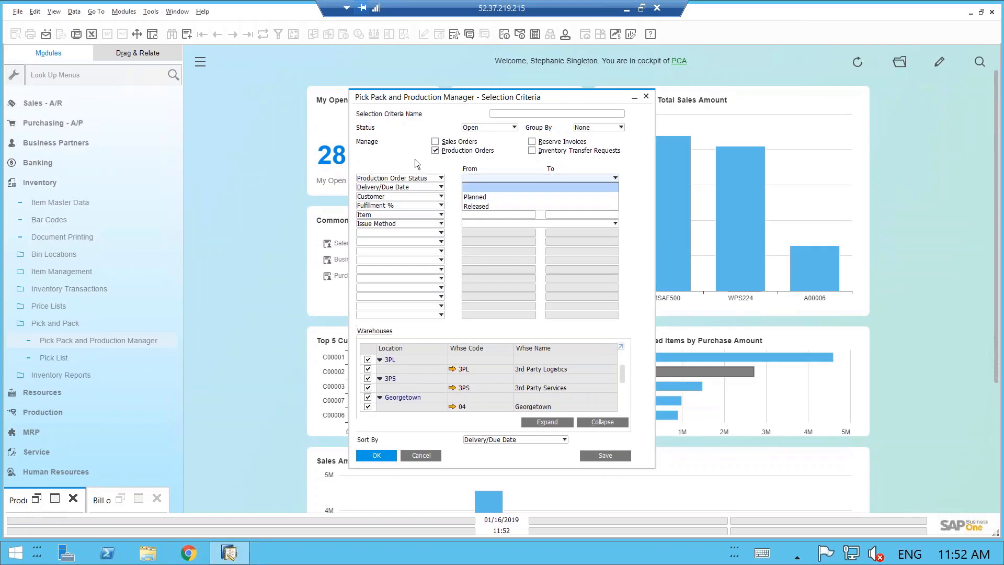
{"action": "left_click", "coordinate": [388, 115]}
- Open the Production Order window and go to the last production order record
{"action": "left_click", "coordinate": [124, 11]}
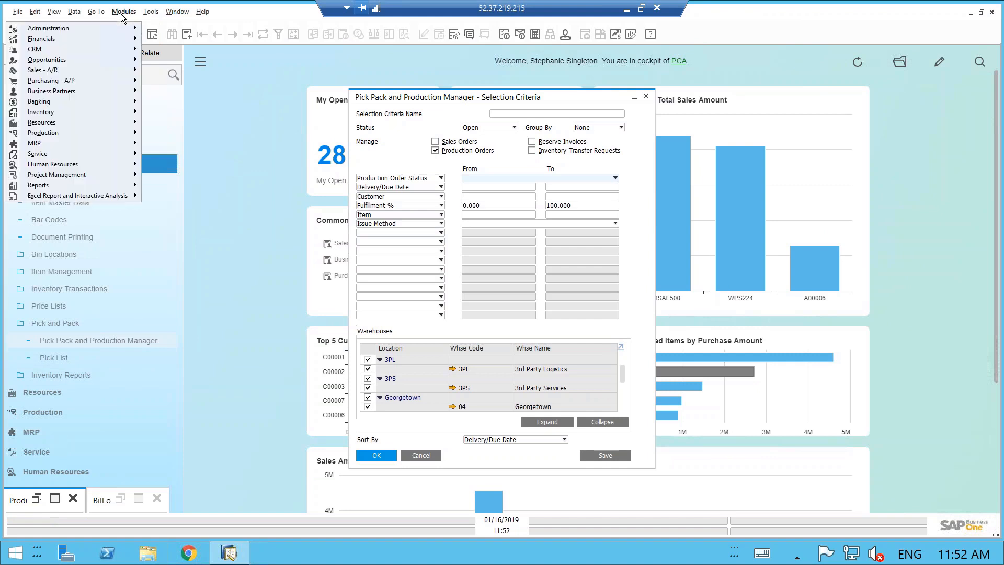
{"action": "mouse_move", "coordinate": [65, 133]}
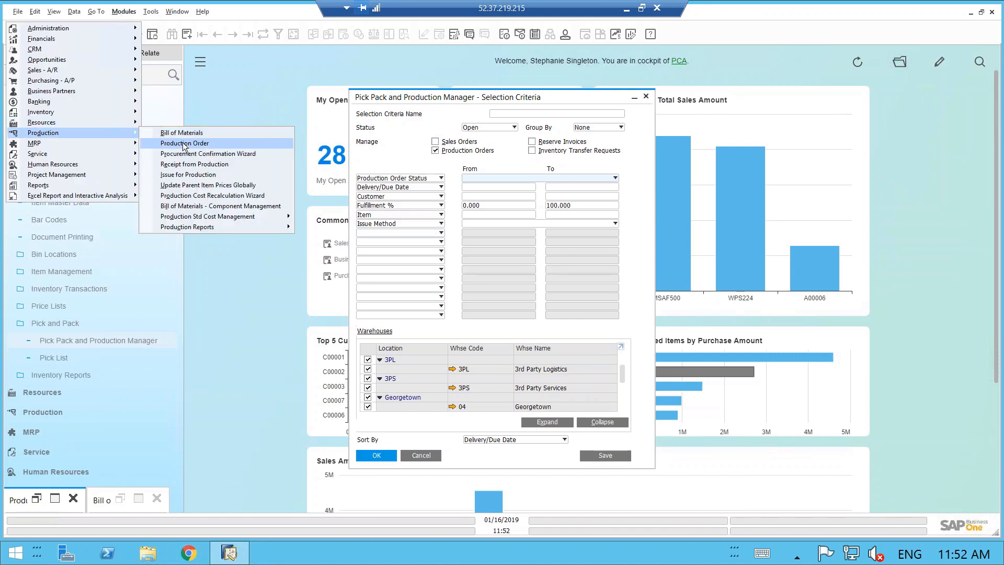
{"action": "left_click", "coordinate": [196, 143]}
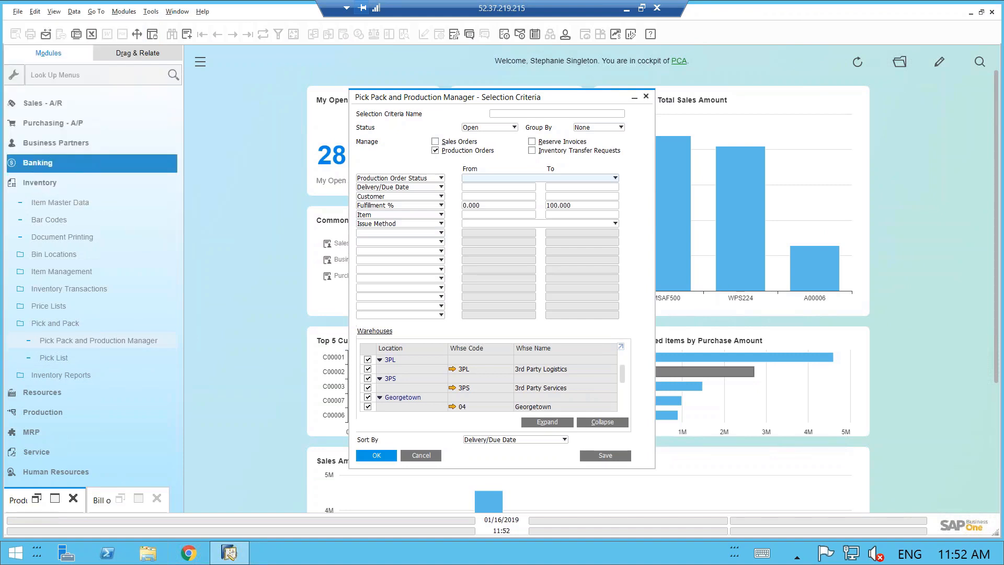
{"action": "left_click", "coordinate": [247, 37]}
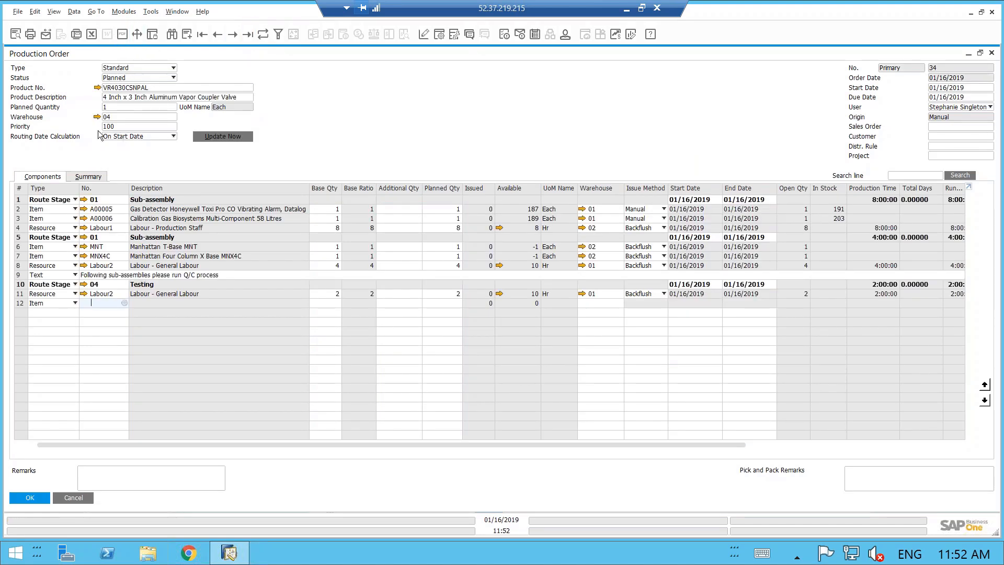
- Return to the Pick Pack and Production Manager selection criteria, set Production Order Status to Planned, and run the selection
{"action": "left_click", "coordinate": [168, 15]}
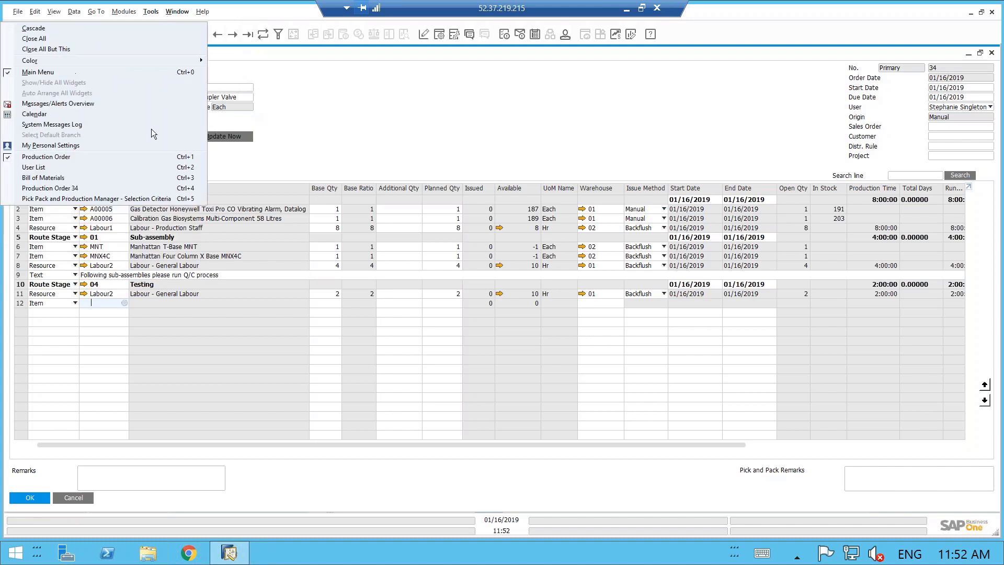
{"action": "left_click", "coordinate": [111, 198]}
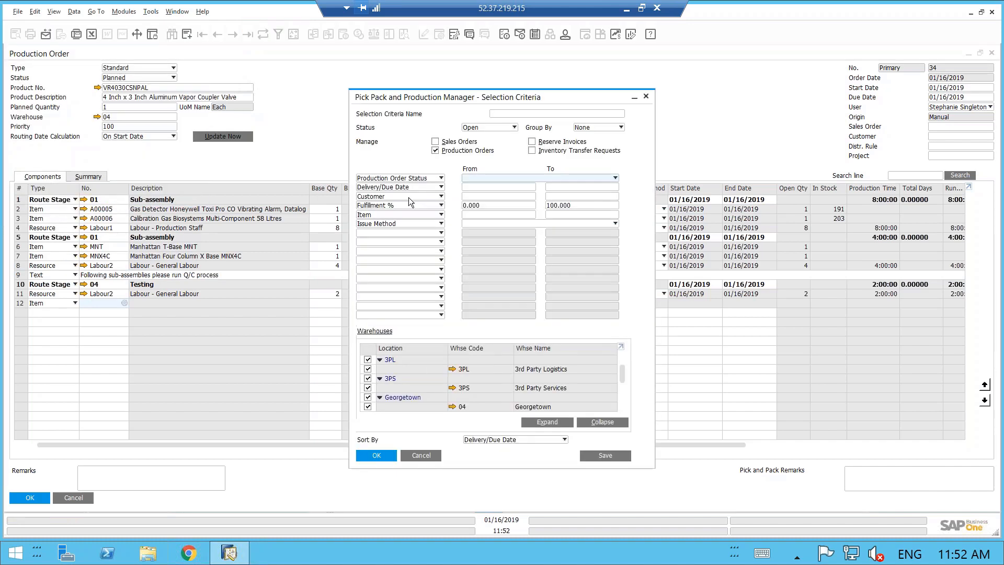
{"action": "left_click", "coordinate": [478, 178]}
{"action": "left_click", "coordinate": [475, 198]}
{"action": "left_click", "coordinate": [381, 456]}
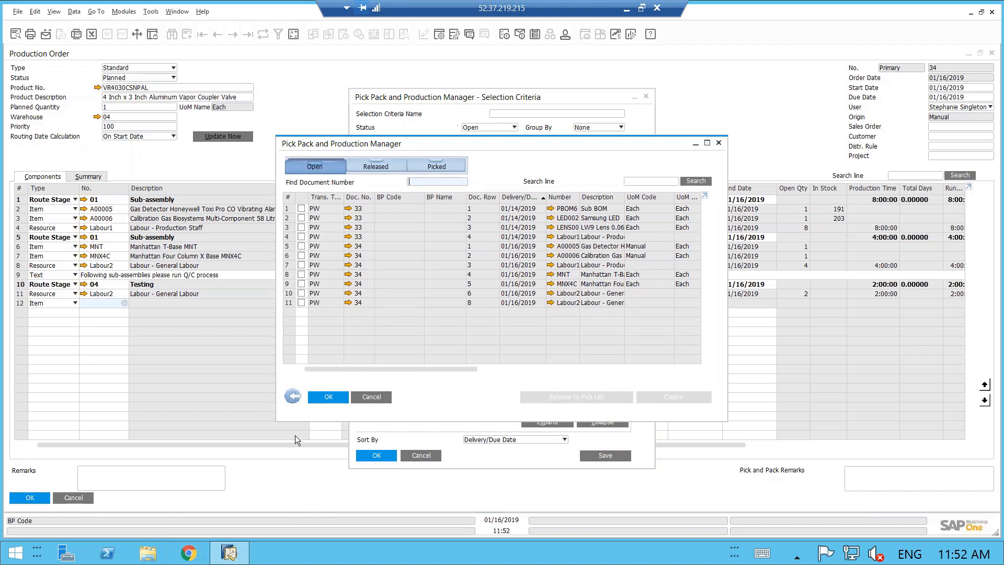
- Go back to the selection criteria, set Production Order Status to Released, and run the selection
{"action": "left_click", "coordinate": [293, 398]}
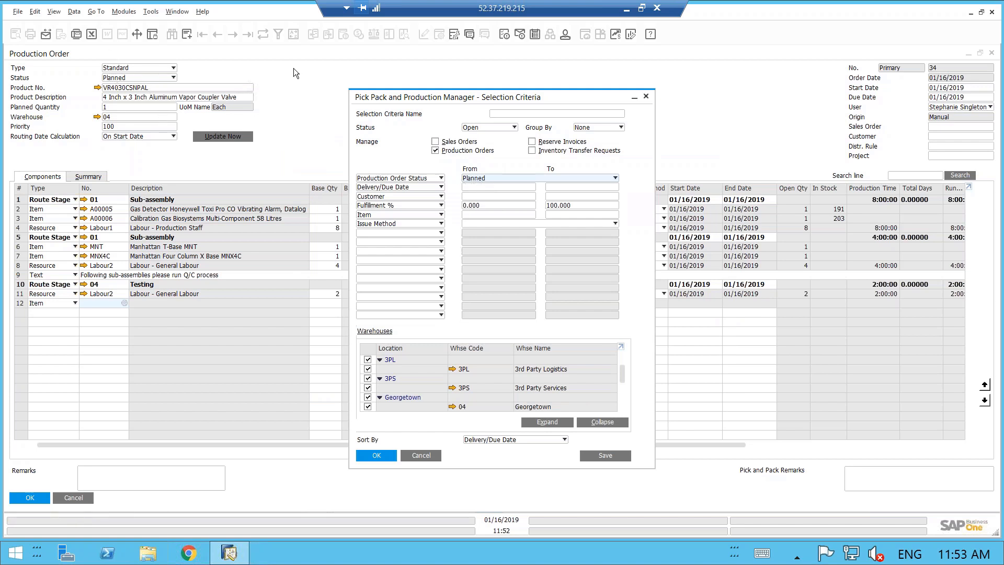
{"action": "left_click", "coordinate": [470, 179]}
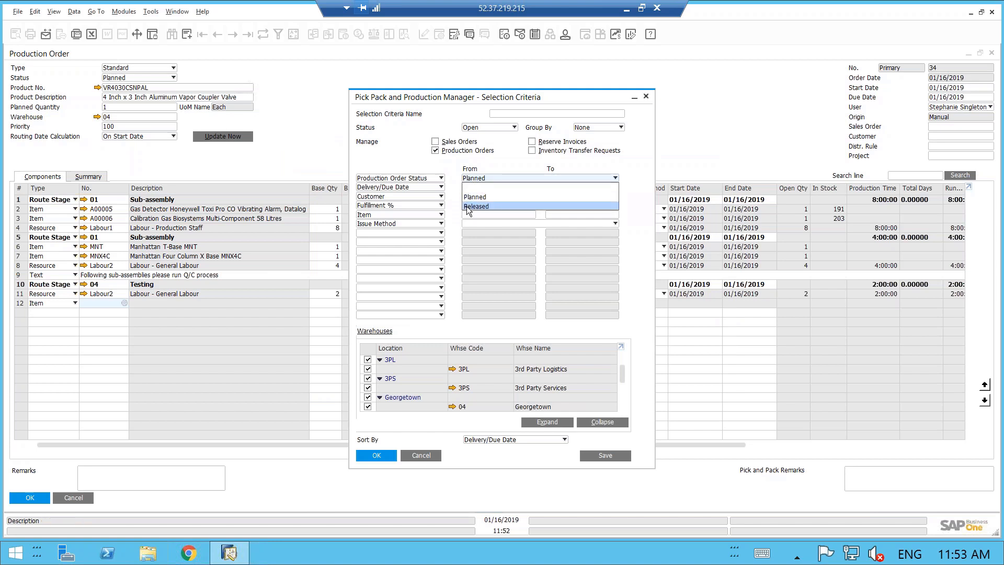
{"action": "left_click", "coordinate": [466, 206]}
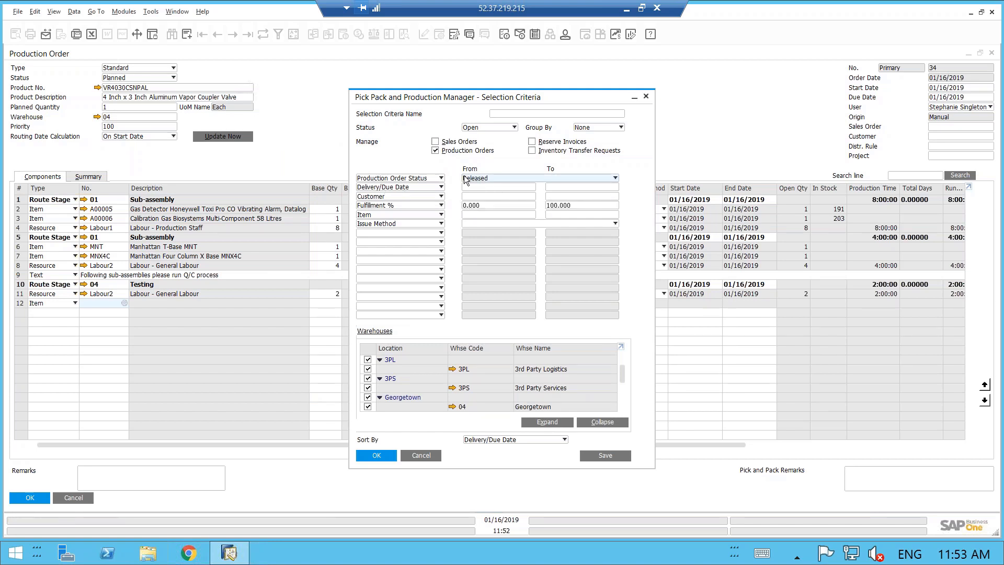
{"action": "left_click", "coordinate": [381, 455]}
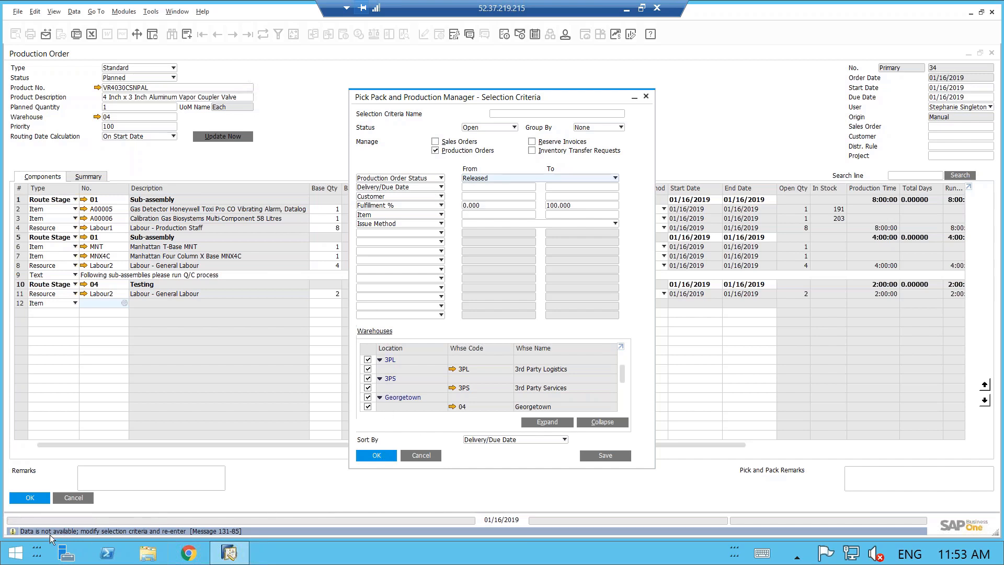
- Set the status of the VR4030CSNPAL production order to Released and update the order
{"action": "left_click", "coordinate": [251, 95]}
{"action": "left_click", "coordinate": [134, 78]}
{"action": "left_click", "coordinate": [121, 97]}
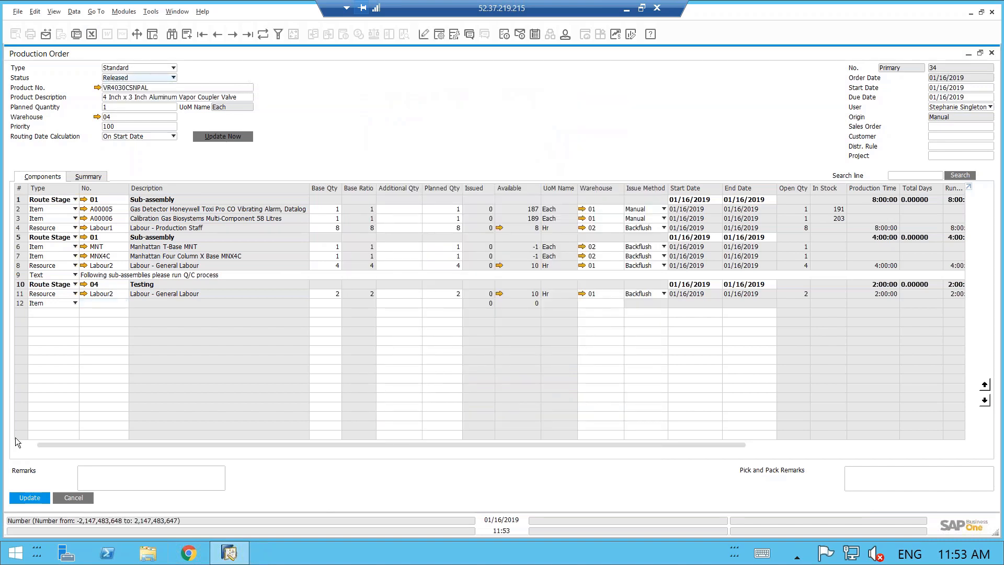
{"action": "left_click", "coordinate": [31, 497]}
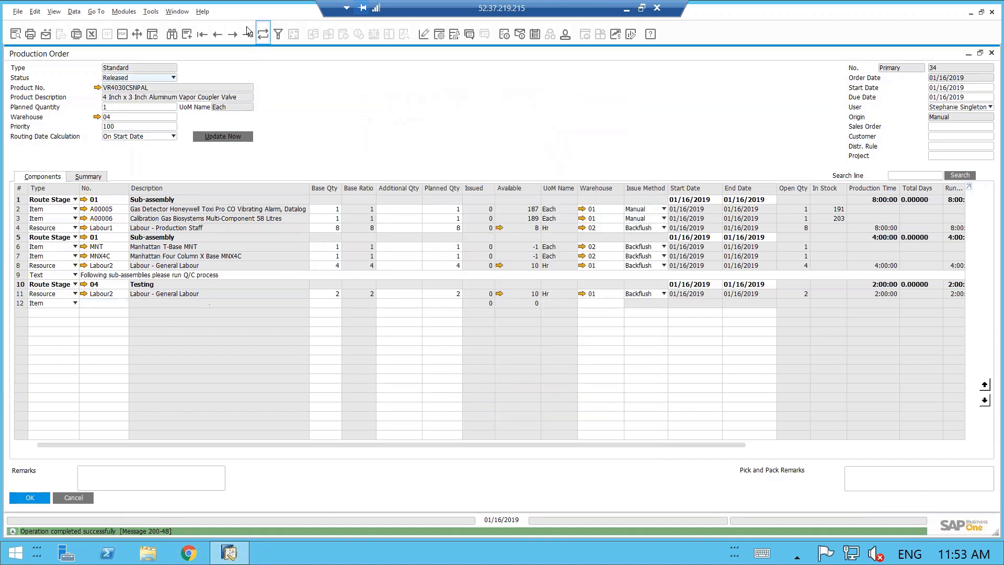
- Return to the Pick Pack and Production Manager selection criteria and rerun the selection for released production orders
{"action": "left_click", "coordinate": [177, 11]}
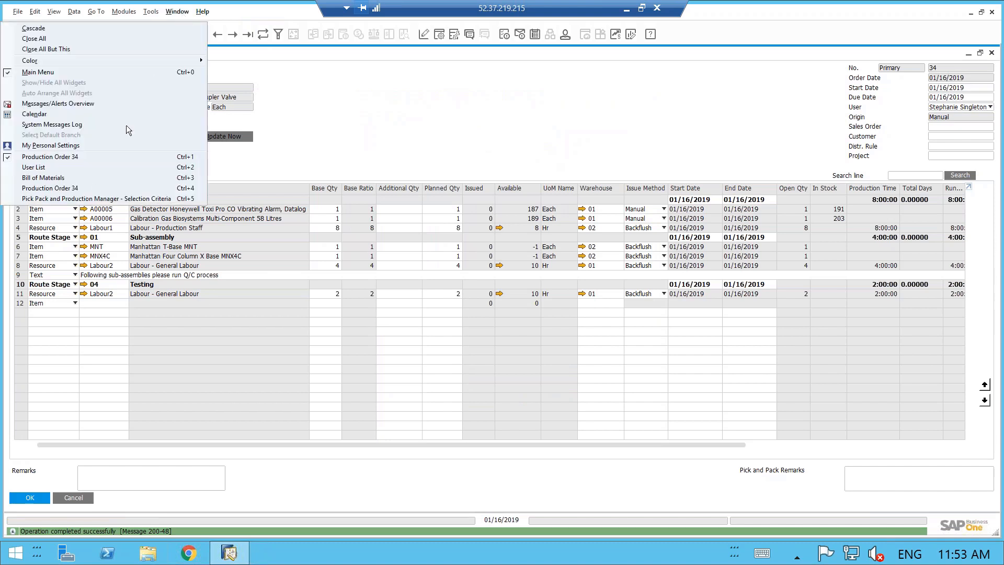
{"action": "left_click", "coordinate": [71, 199]}
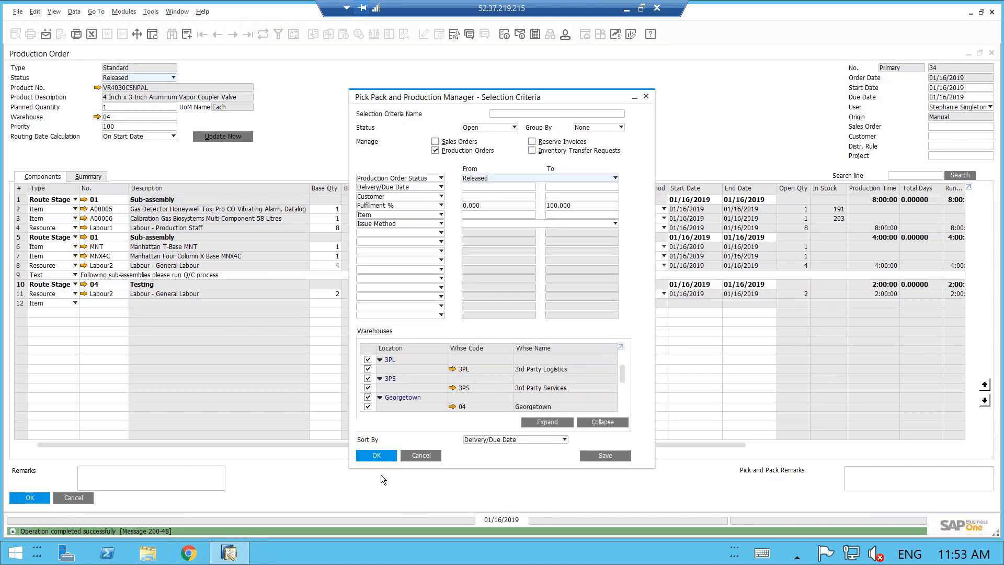
{"action": "left_click", "coordinate": [377, 455]}
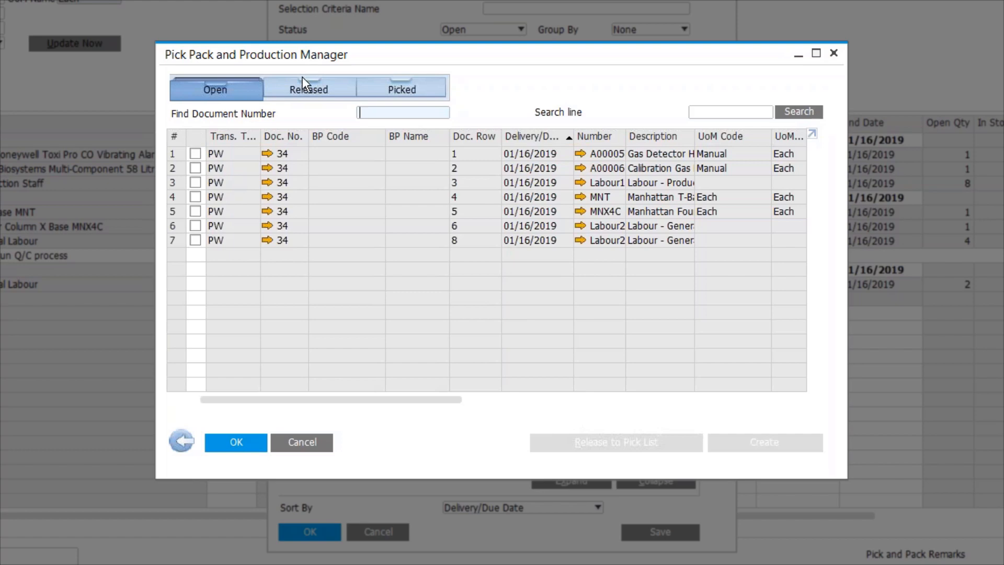
- Select all open lines and release them to a pick list through the Pick List Generation Wizard without any split parameters
{"action": "double_click", "coordinate": [195, 139]}
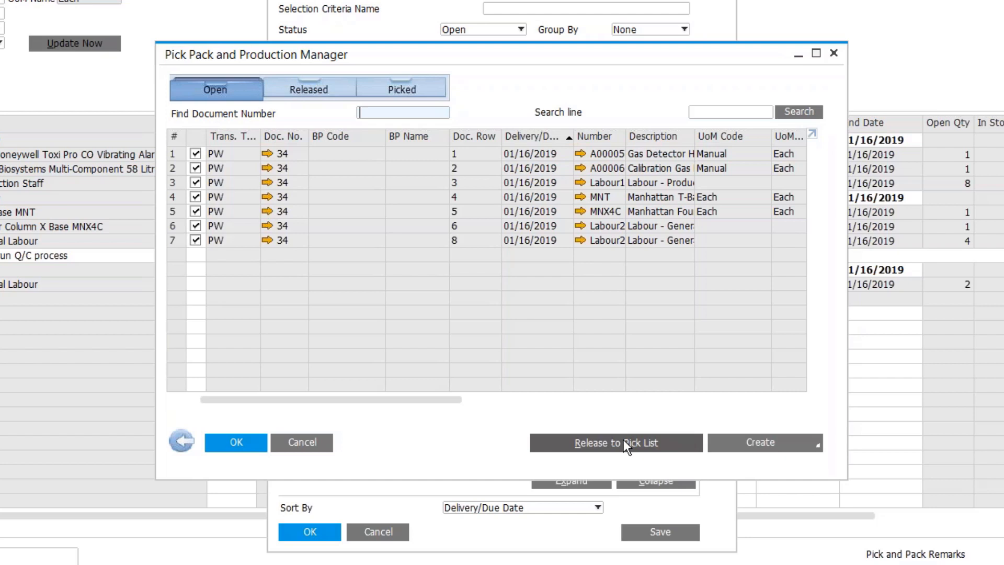
{"action": "left_click", "coordinate": [624, 442]}
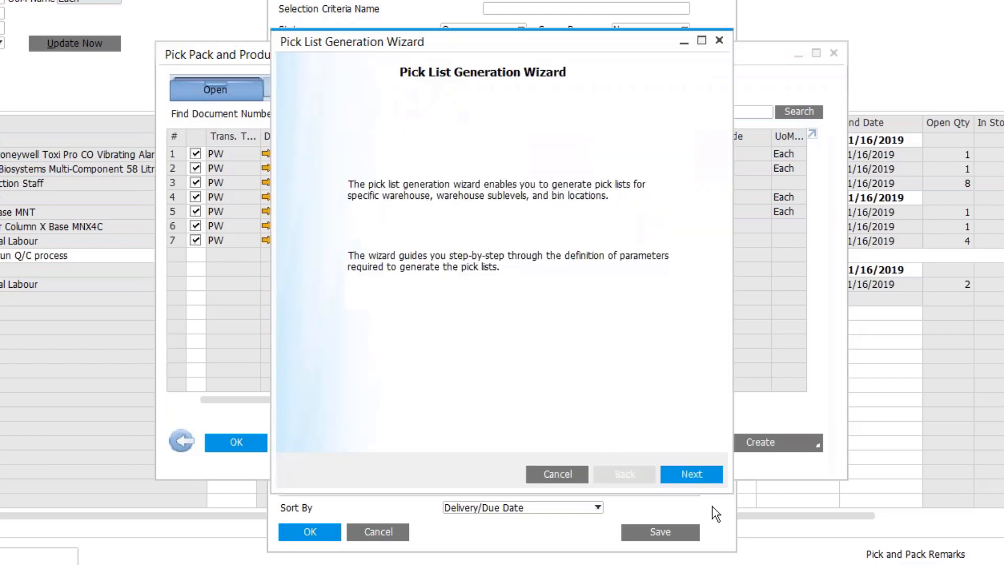
{"action": "left_click", "coordinate": [695, 474]}
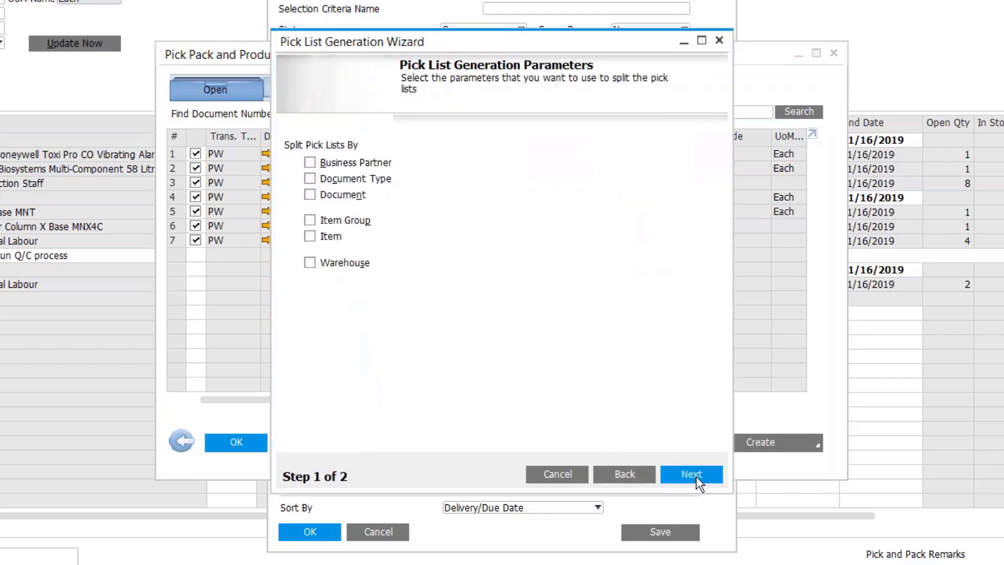
{"action": "left_click", "coordinate": [695, 474]}
{"action": "left_click", "coordinate": [692, 474]}
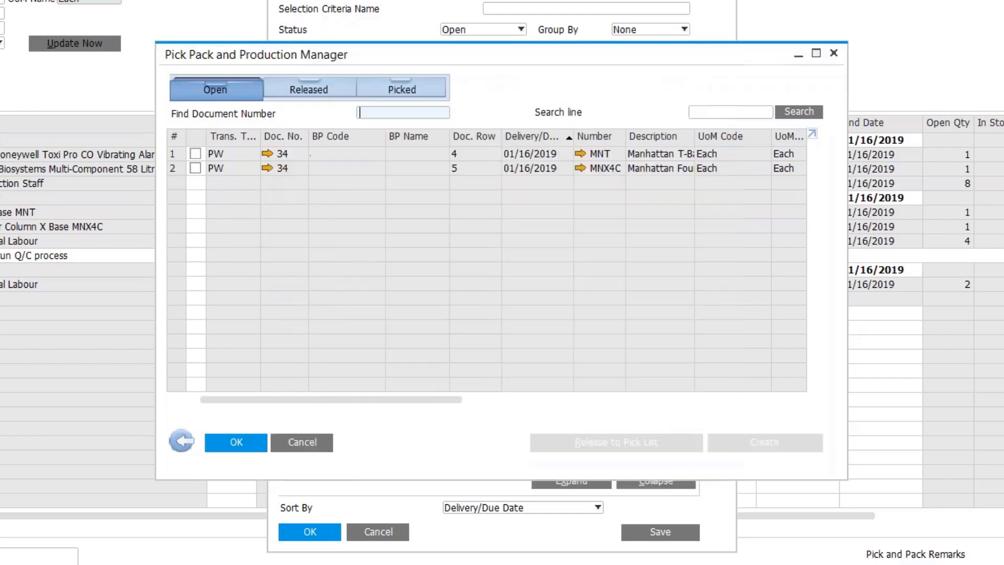
- Review the released lines and their pick list, then close the pick list and the Pick Pack and Production Manager
{"action": "left_click", "coordinate": [310, 89]}
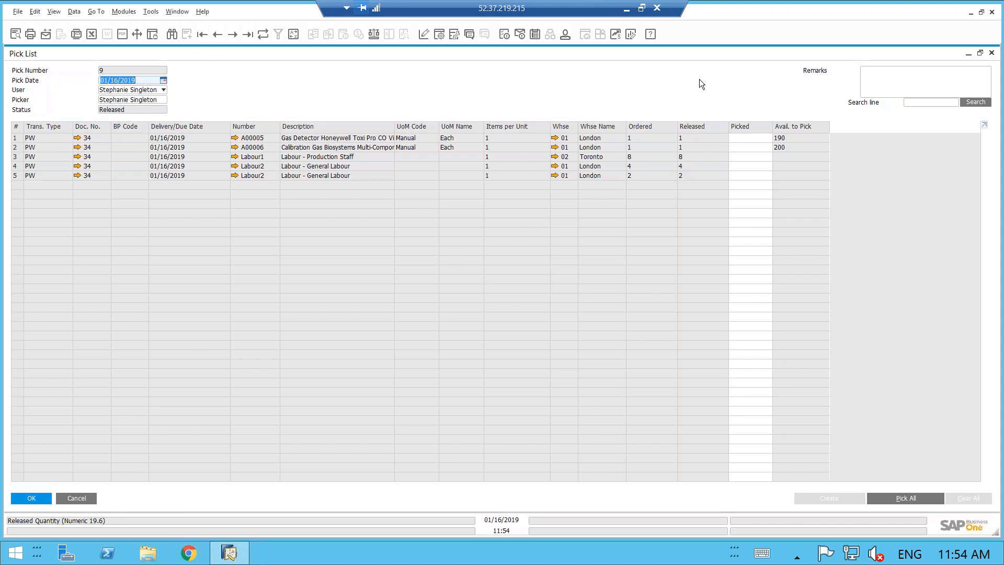
{"action": "left_click", "coordinate": [77, 502]}
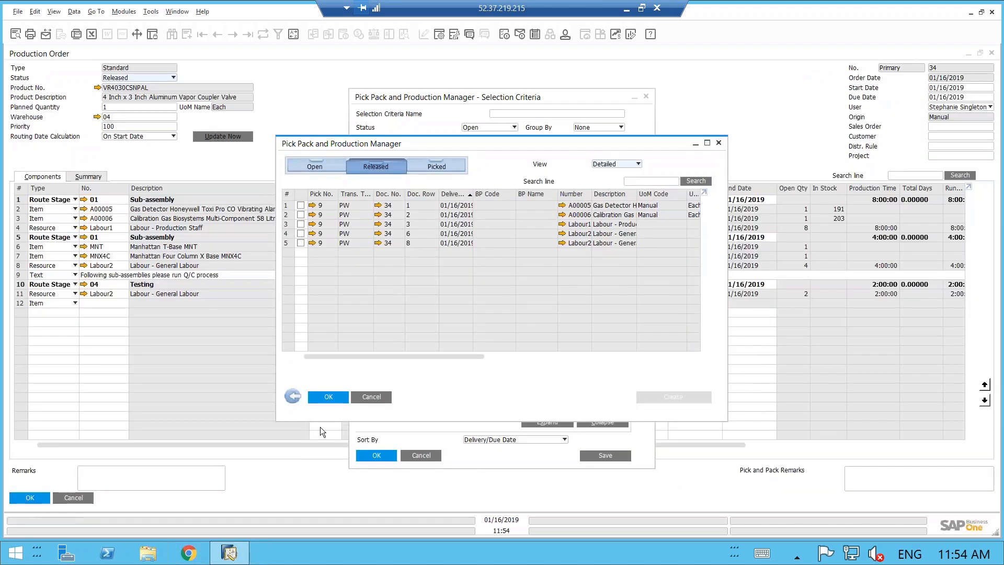
{"action": "left_click", "coordinate": [369, 398]}
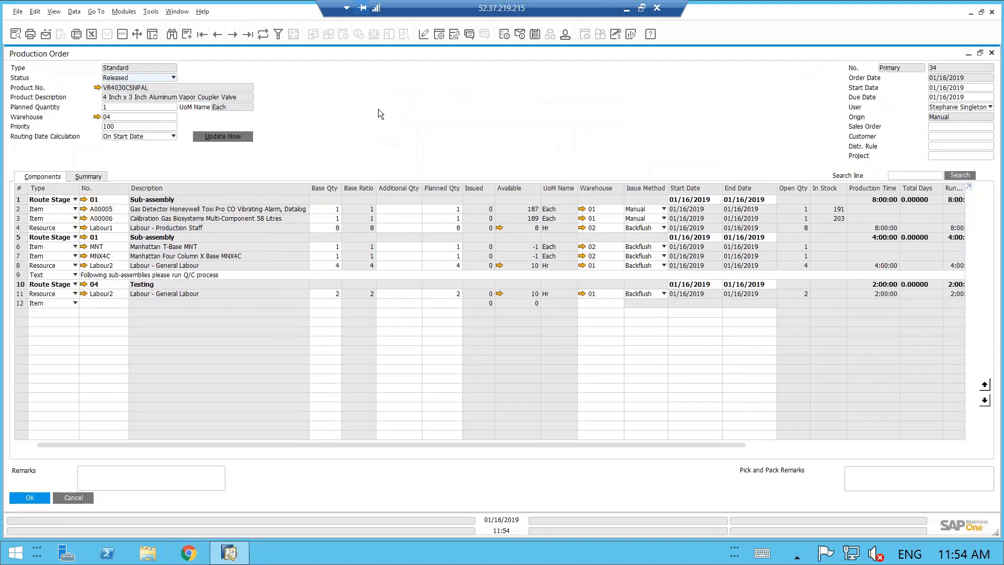
- View the pick list directly from the VR4030CSNPAL production order, then close it
{"action": "right_click", "coordinate": [379, 109]}
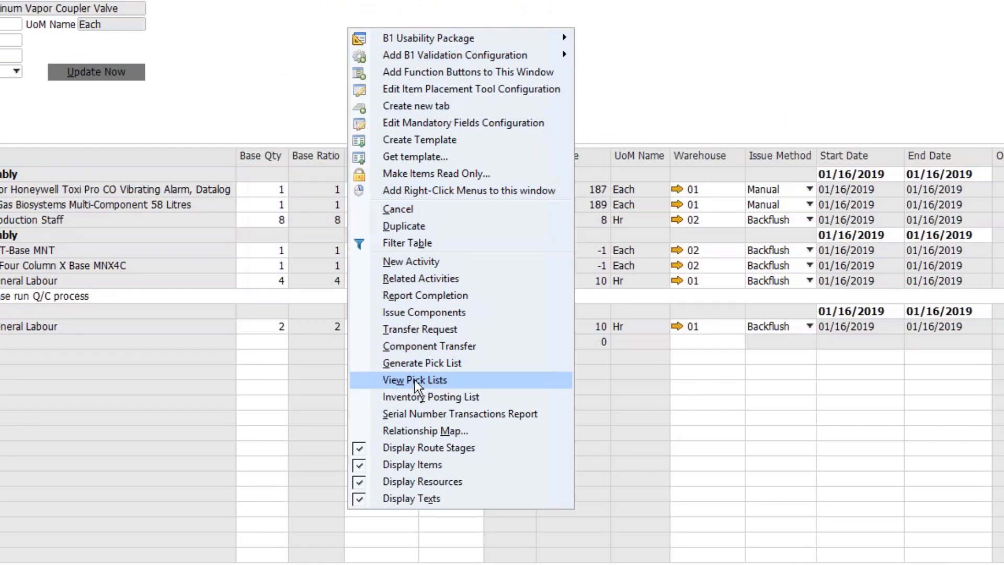
{"action": "left_click", "coordinate": [415, 380]}
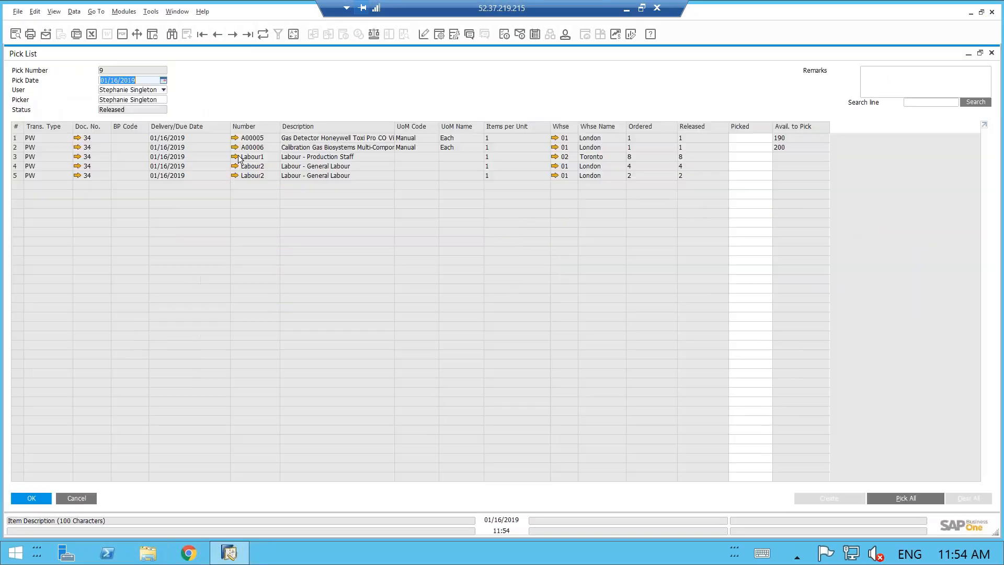
{"action": "left_click", "coordinate": [81, 497]}
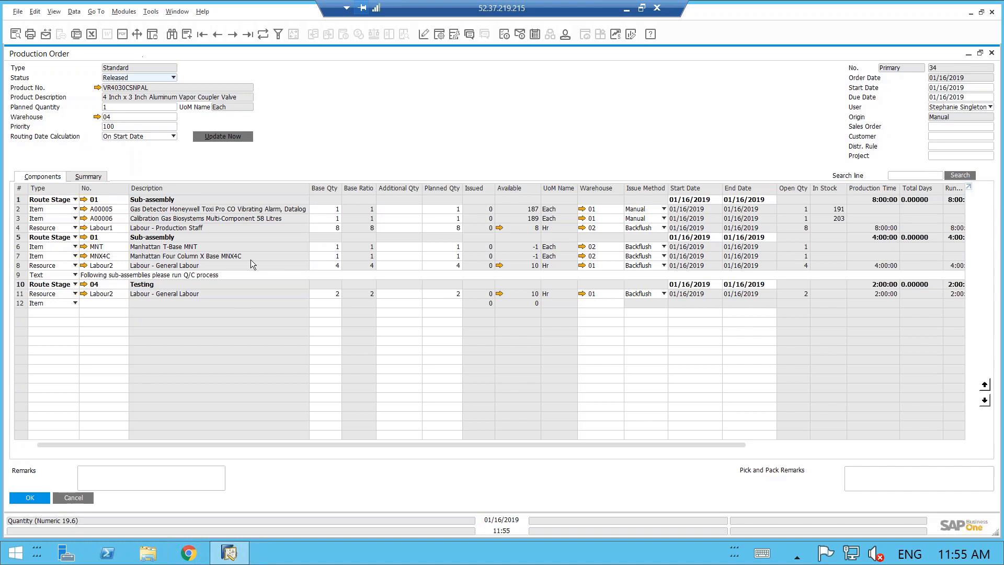
- Show the production order summary, go back two records to the closed PBOM7 order, and review its total variance report
{"action": "left_click", "coordinate": [90, 177]}
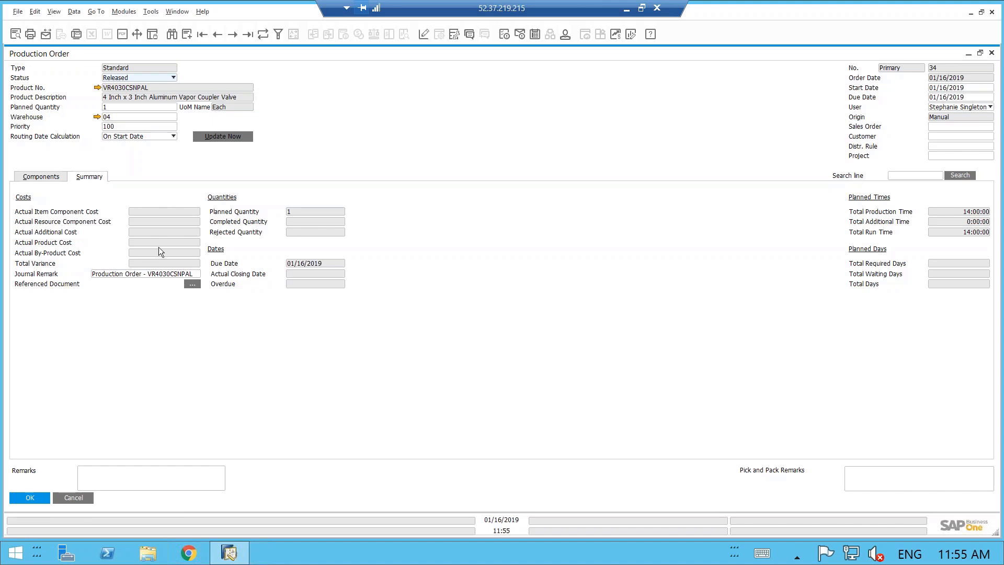
{"action": "left_click", "coordinate": [213, 38]}
{"action": "left_click", "coordinate": [213, 37]}
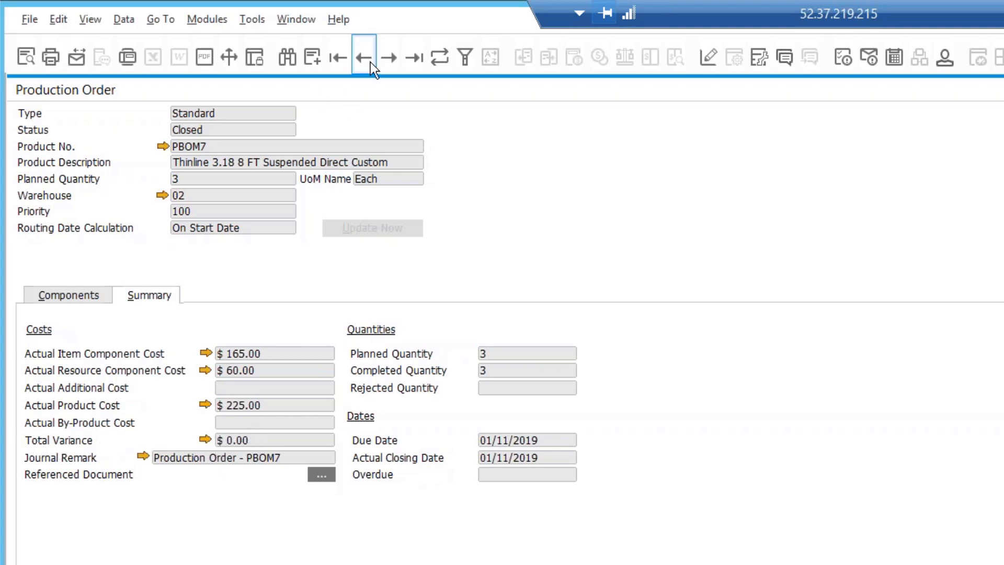
{"action": "left_click", "coordinate": [205, 440]}
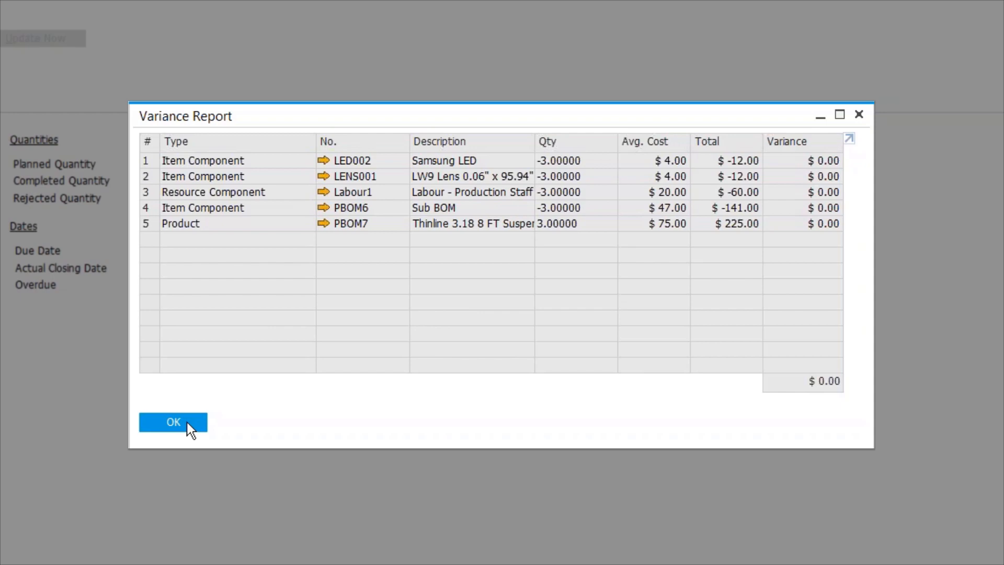
{"action": "left_click", "coordinate": [186, 422]}
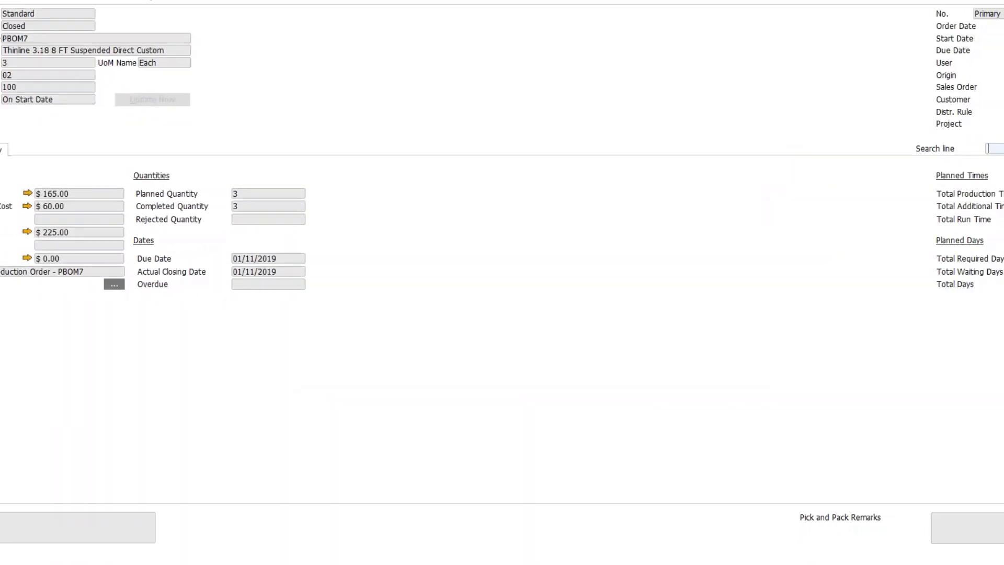
- Browse back through earlier production order summaries to the closed PBOM6 order with a planned quantity of 50
{"action": "left_click", "coordinate": [218, 36]}
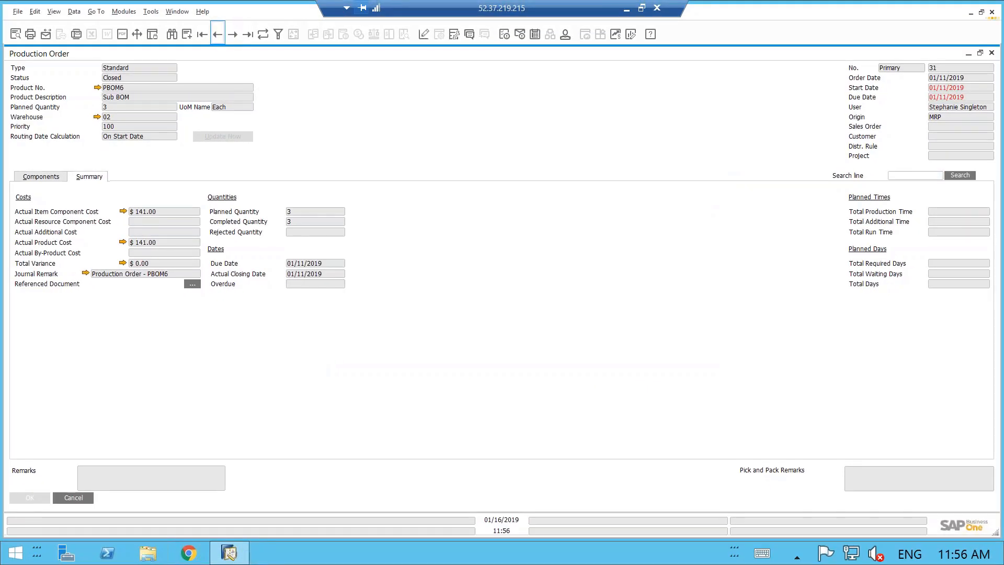
{"action": "left_click", "coordinate": [218, 34]}
{"action": "left_click", "coordinate": [218, 34]}
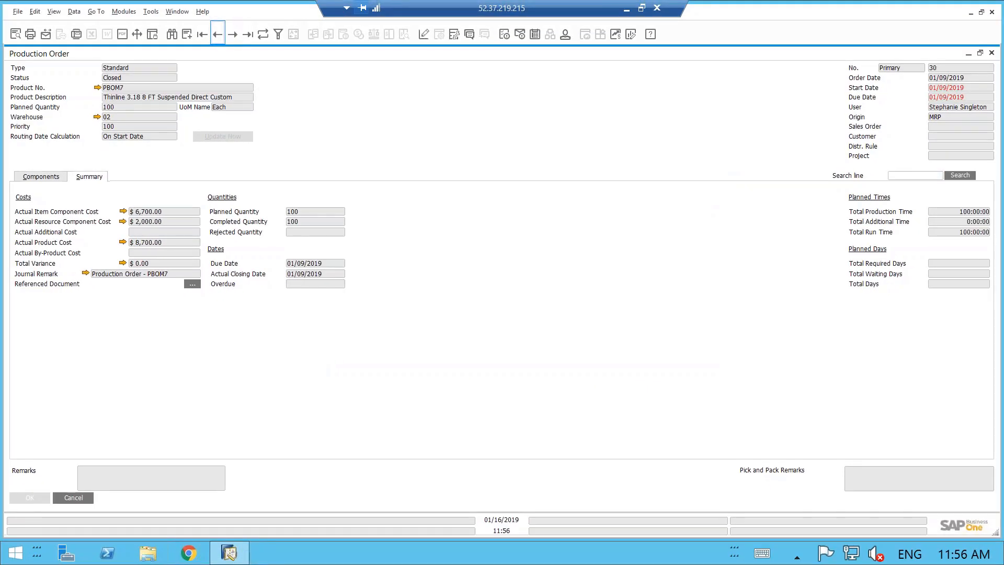
{"action": "left_click", "coordinate": [218, 34]}
{"action": "left_click", "coordinate": [218, 34]}
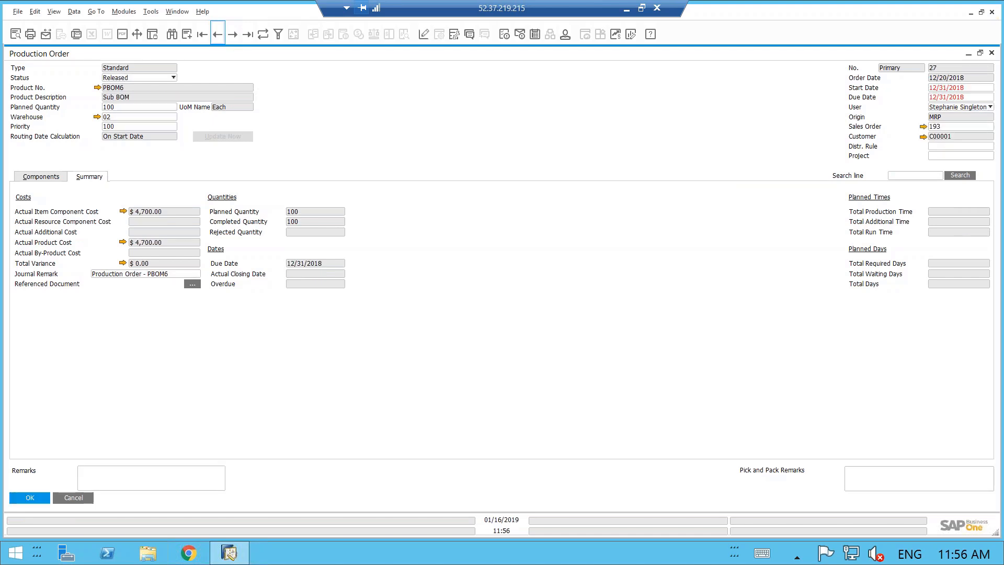
{"action": "left_click", "coordinate": [218, 34]}
{"action": "left_click", "coordinate": [218, 34]}
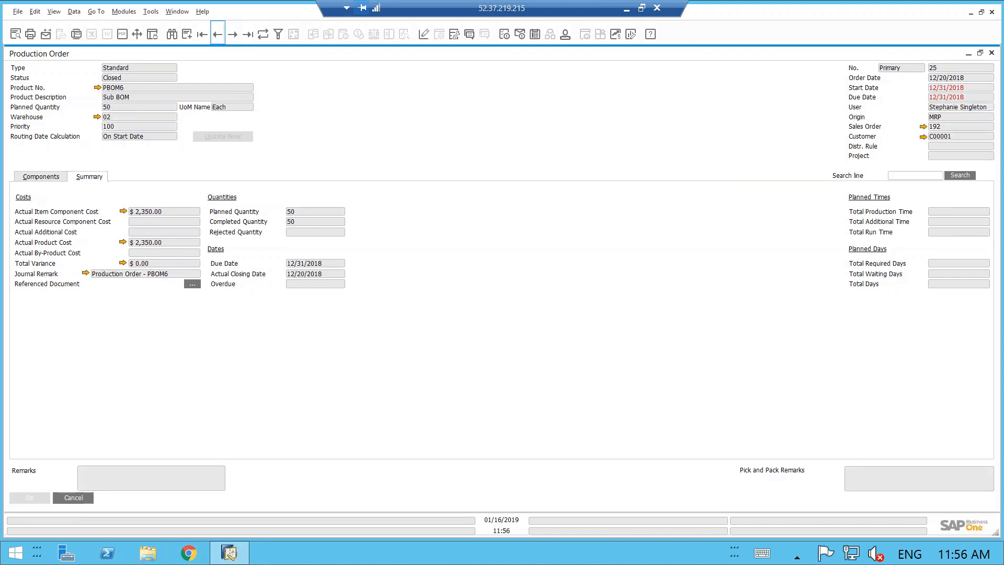
{"action": "left_click", "coordinate": [218, 34]}
{"action": "left_click", "coordinate": [234, 34]}
- Open the total variance report for this PBOM6 order, reposition and enlarge its window for review, then close it
{"action": "left_click", "coordinate": [123, 263]}
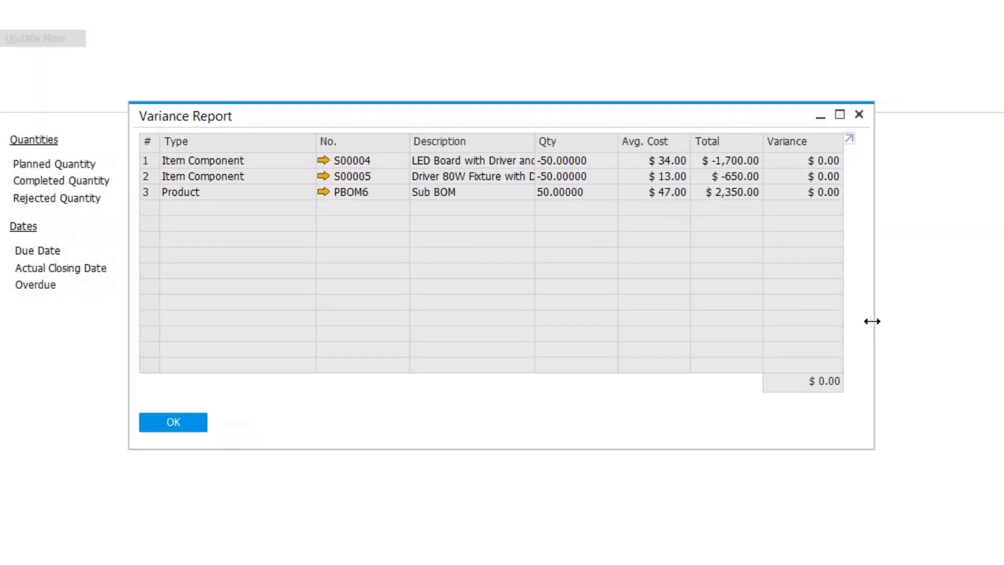
{"action": "left_click_drag", "start_coordinate": [874, 320], "coordinate": [835, 298]}
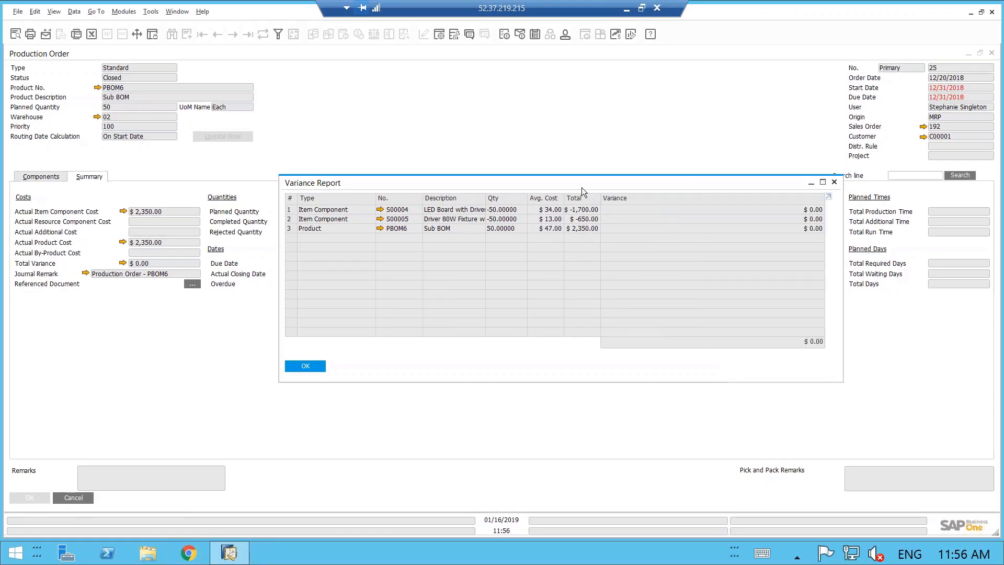
{"action": "left_click_drag", "start_coordinate": [535, 171], "coordinate": [450, 133]}
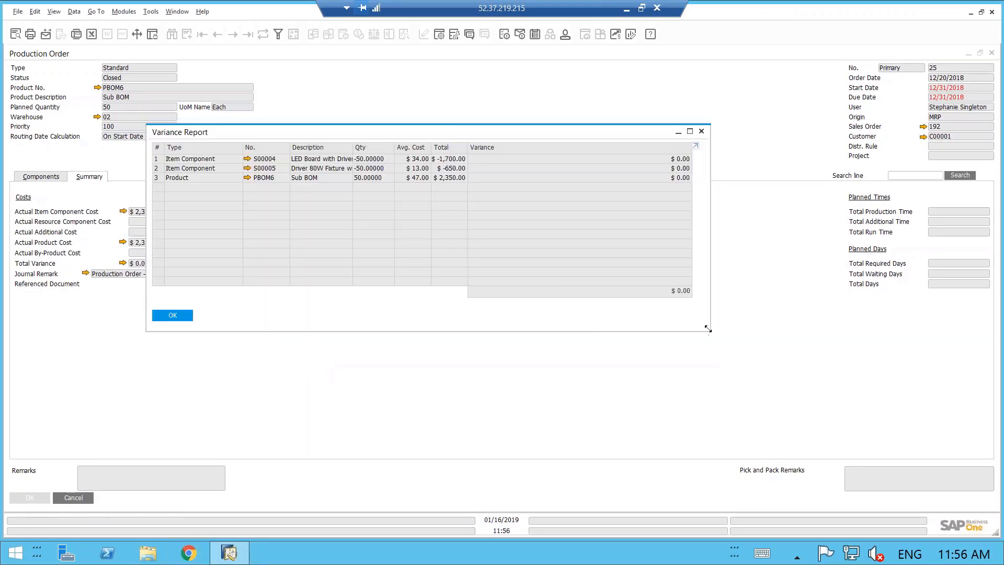
{"action": "left_click_drag", "start_coordinate": [709, 328], "coordinate": [816, 423]}
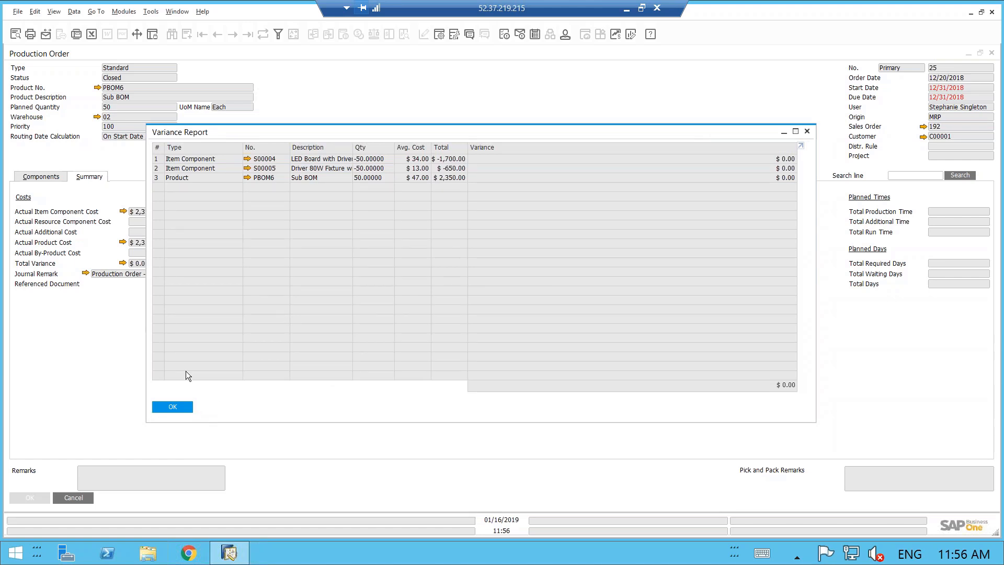
{"action": "left_click", "coordinate": [171, 408]}
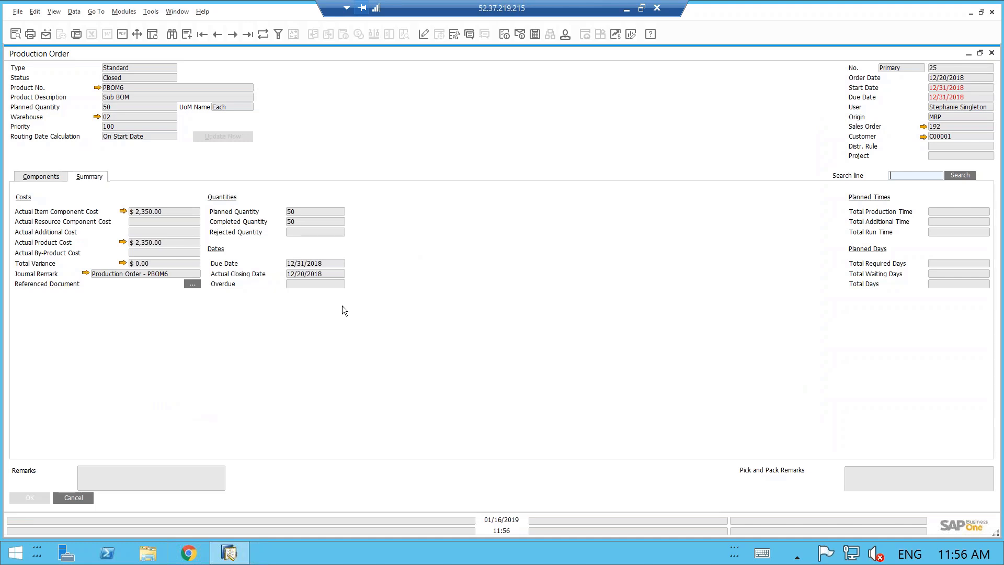
- Close the production order, collapse the Inventory module, and hide the main menu so the cockpit fills the workspace
{"action": "left_click", "coordinate": [73, 498]}
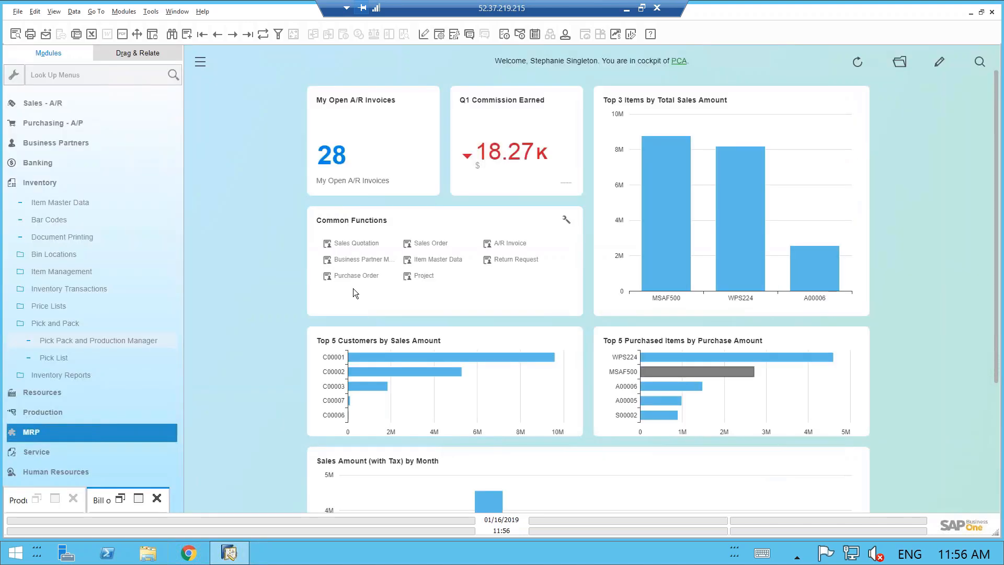
{"action": "left_click", "coordinate": [83, 183]}
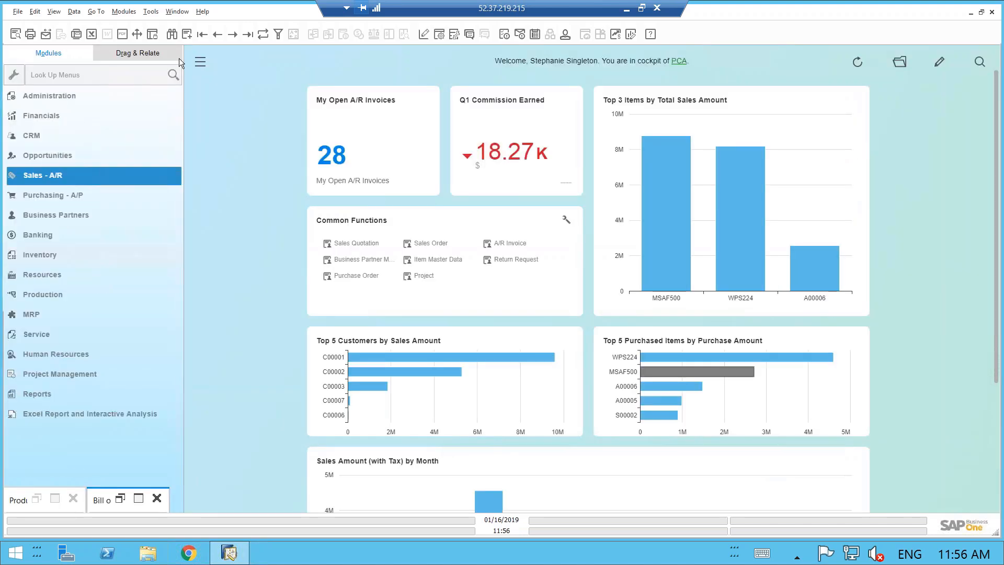
{"action": "left_click", "coordinate": [201, 61]}
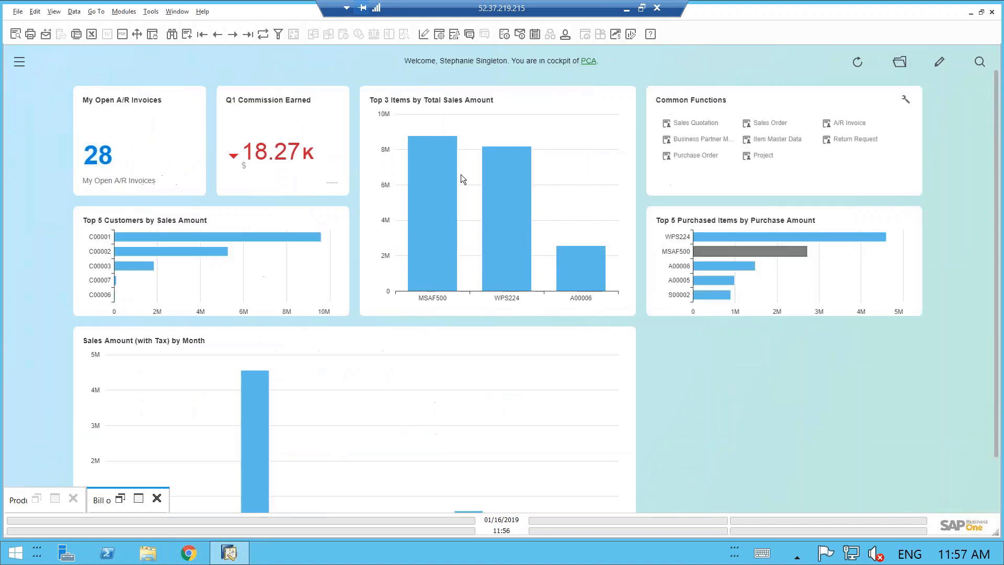
- Close the minimized Bill of Materials and Production Order windows, discarding the unsaved production order changes
{"action": "mouse_move", "coordinate": [527, 270]}
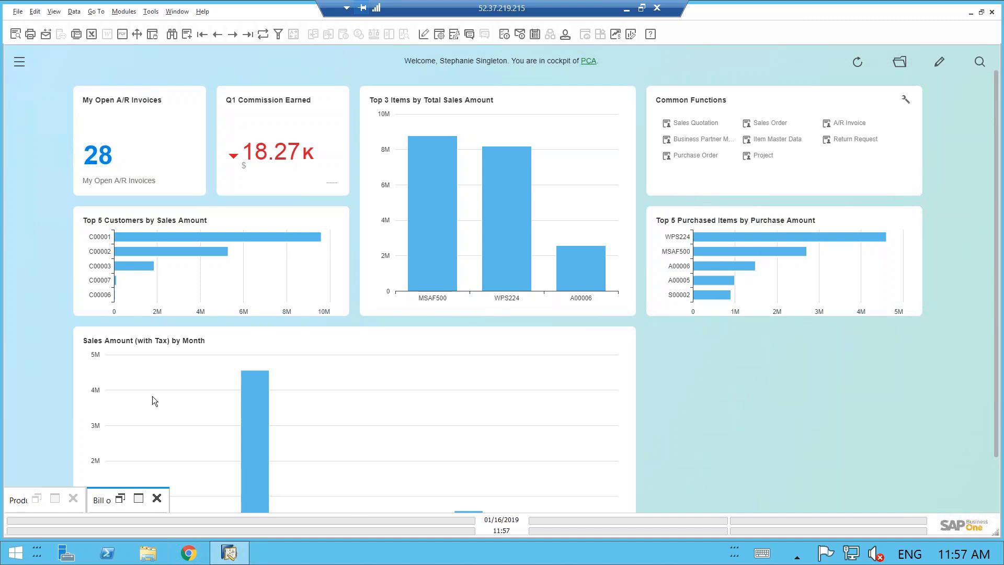
{"action": "left_click", "coordinate": [157, 498]}
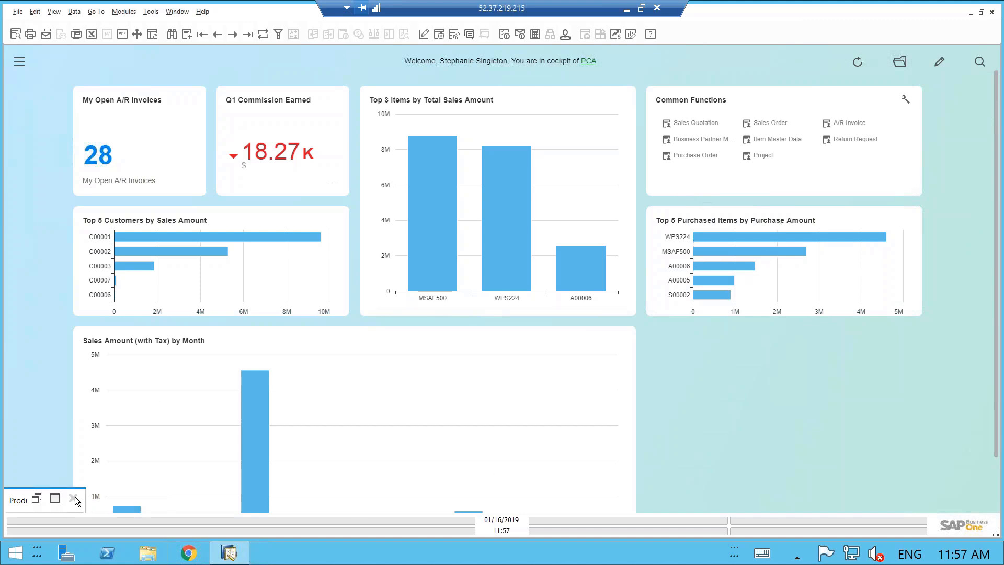
{"action": "left_click", "coordinate": [73, 498]}
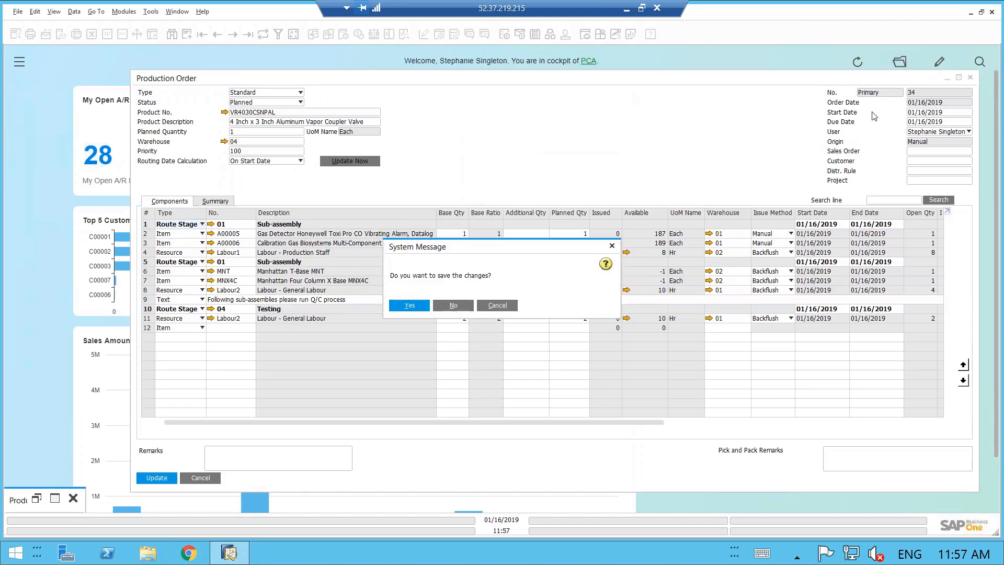
{"action": "left_click", "coordinate": [456, 308]}
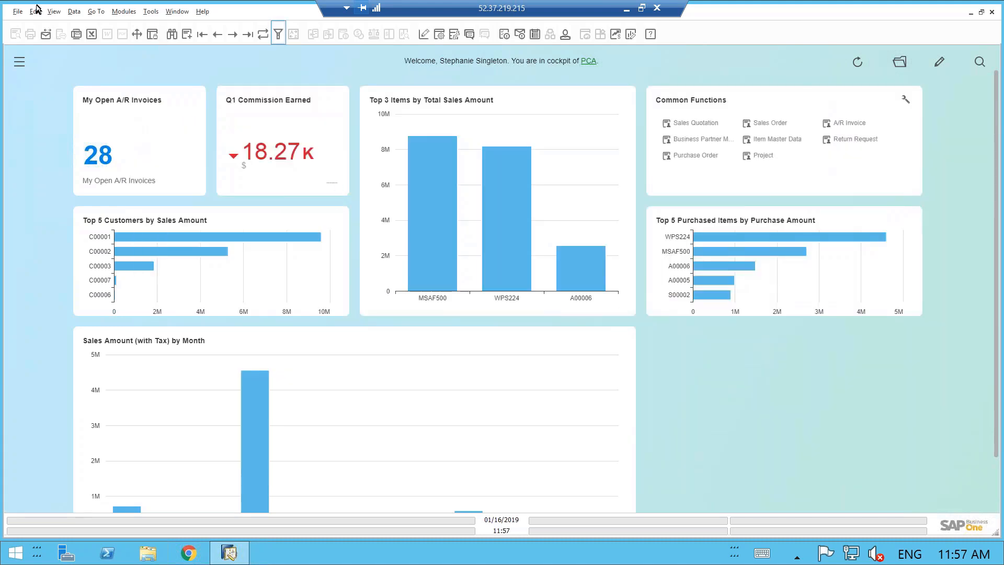
- Open the selection criteria of the Pick Pack and Production Manager from Inventory's Pick and Pack functions
{"action": "left_click", "coordinate": [177, 11]}
{"action": "mouse_move", "coordinate": [124, 12]}
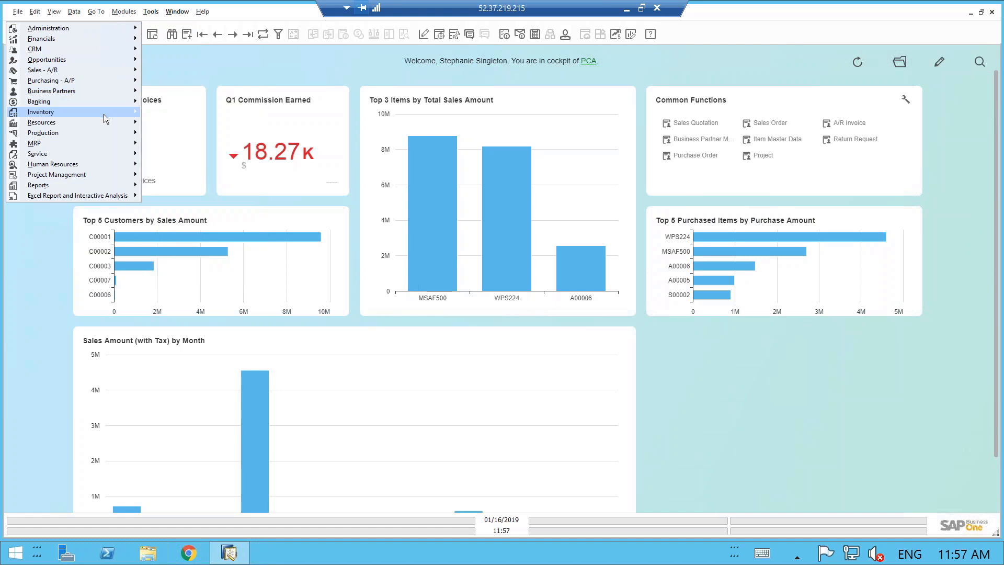
{"action": "mouse_move", "coordinate": [103, 113]}
{"action": "mouse_move", "coordinate": [204, 186]}
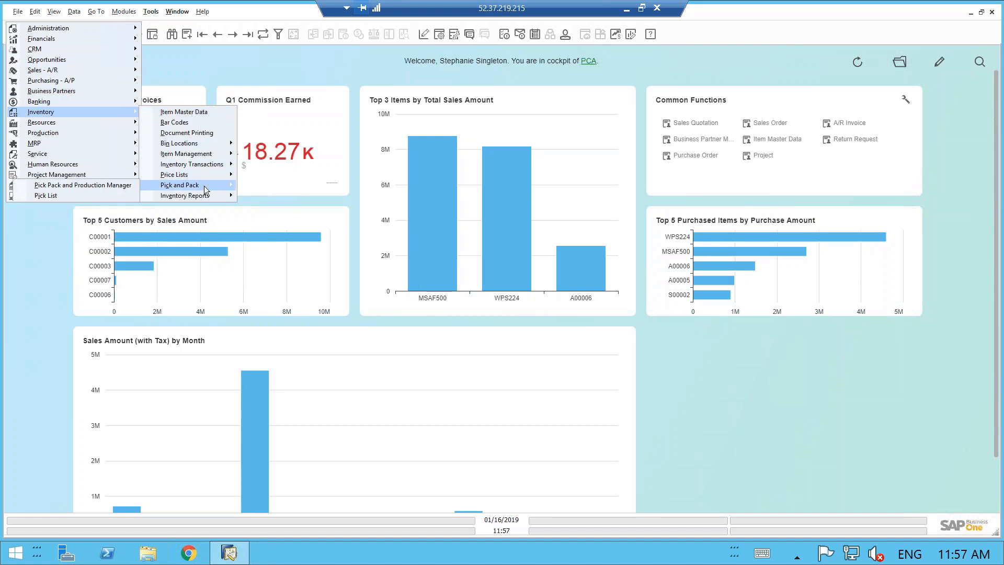
{"action": "left_click", "coordinate": [107, 186]}
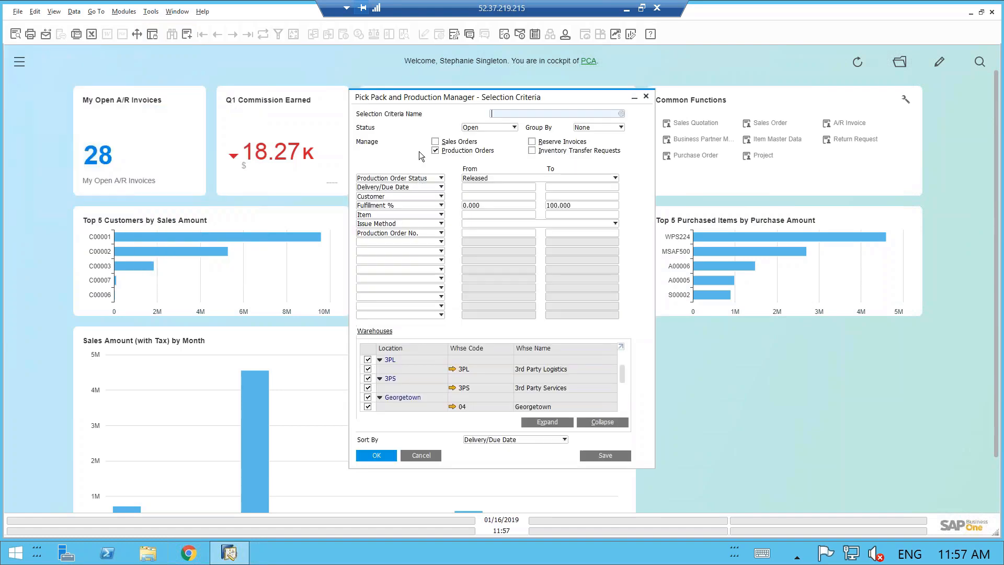
- Review the additional filter criteria offered for production orders, such as route sequence and route stage, without choosing any
{"action": "left_click", "coordinate": [414, 243]}
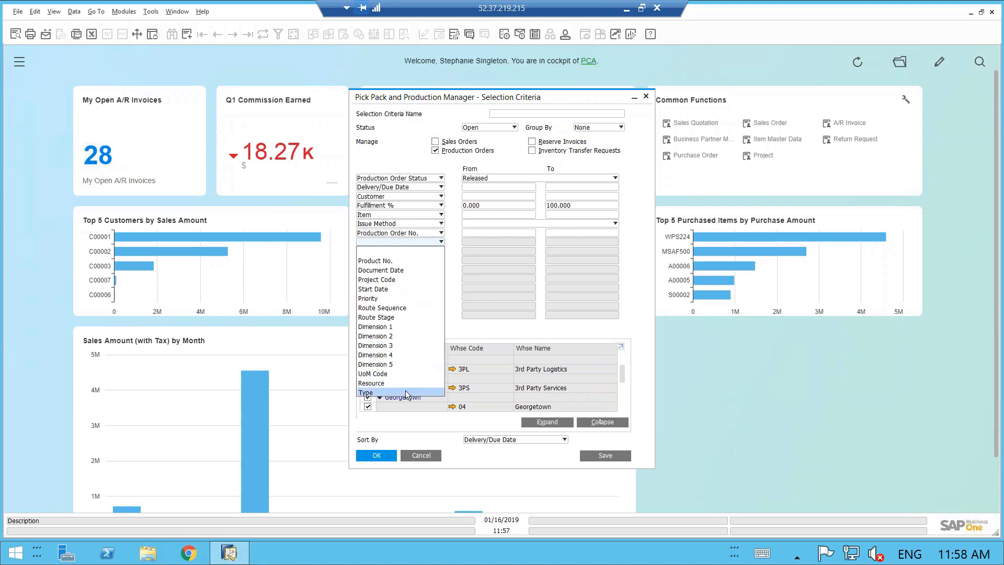
{"action": "left_click", "coordinate": [491, 258]}
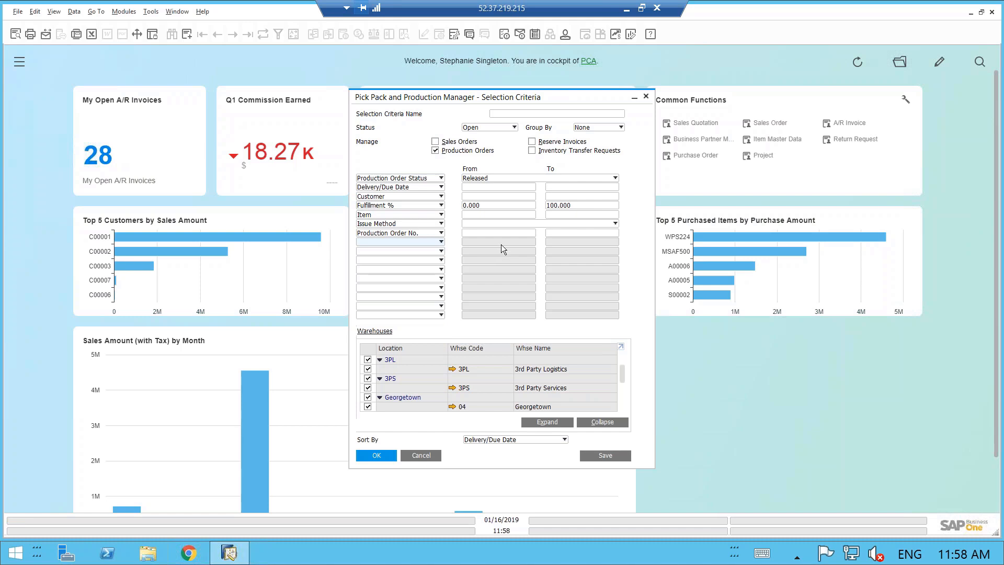
{"action": "left_click", "coordinate": [401, 244]}
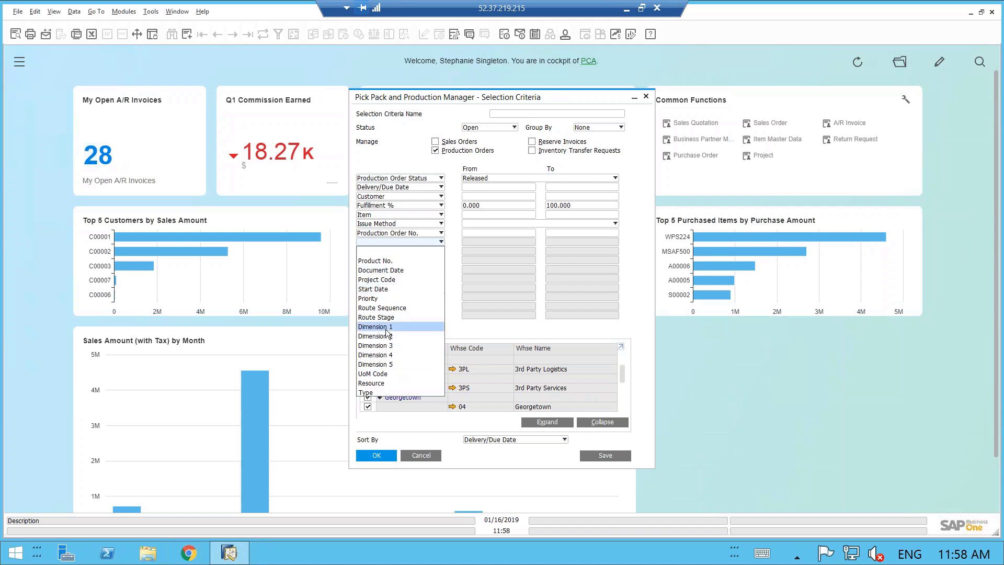
{"action": "left_click", "coordinate": [482, 229]}
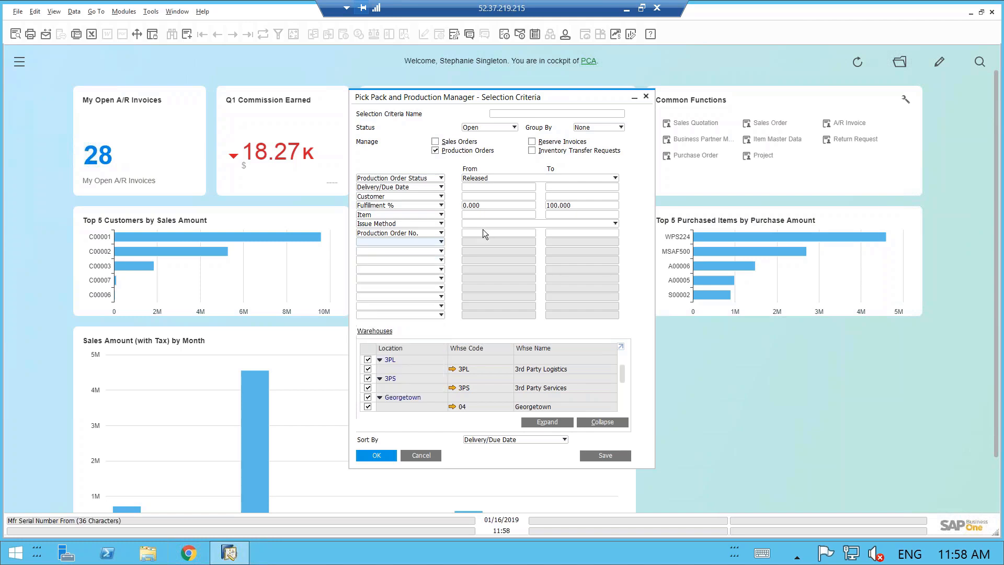
- Include sales orders alongside production orders and look through the additional filter criteria offered for the combined selection
{"action": "left_click", "coordinate": [436, 142]}
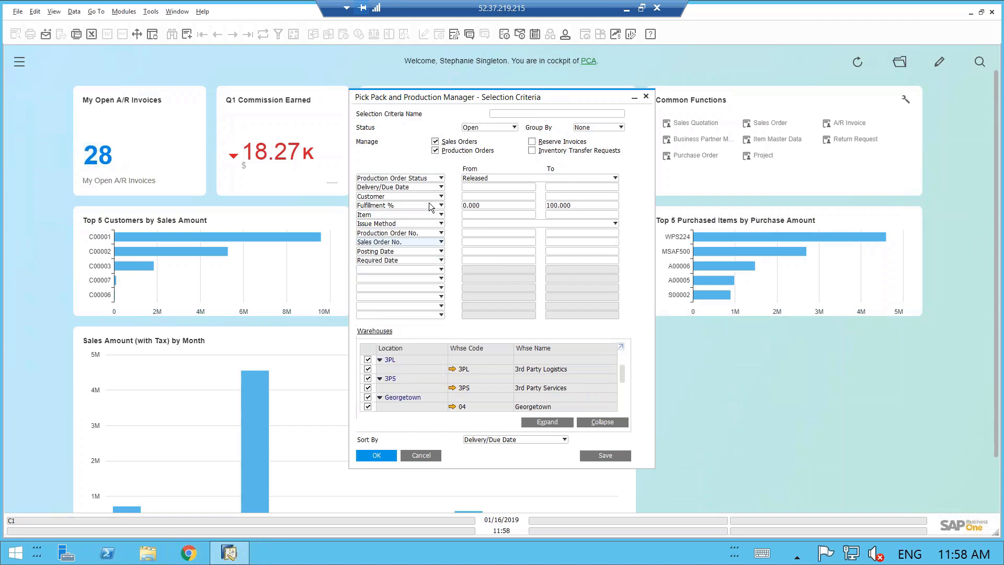
{"action": "left_click", "coordinate": [385, 268]}
{"action": "scroll", "coordinate": [406, 375], "scroll_direction": "down", "scroll_amount": 4}
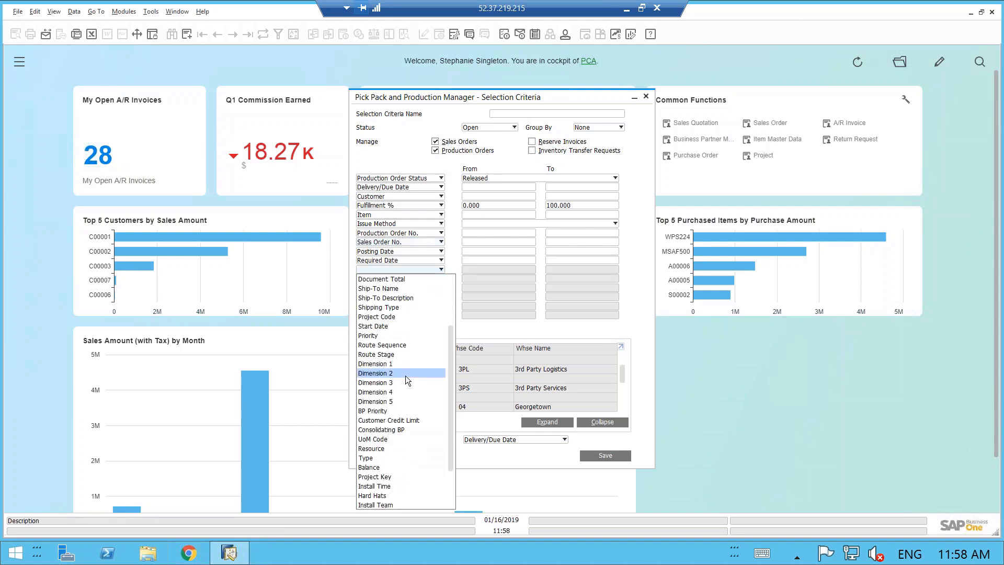
{"action": "scroll", "coordinate": [406, 376], "scroll_direction": "down", "scroll_amount": 1}
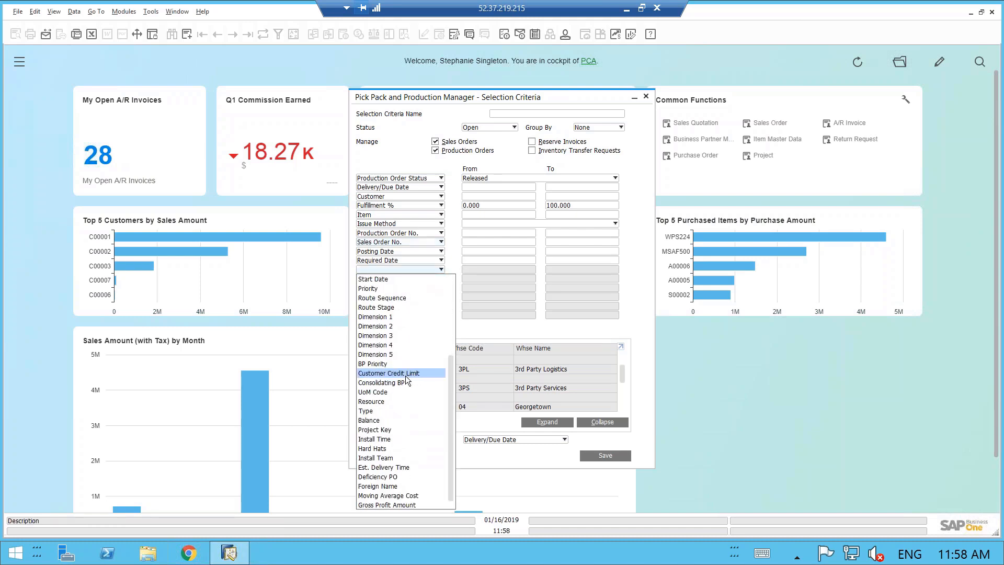
{"action": "scroll", "coordinate": [406, 376], "scroll_direction": "up", "scroll_amount": 4}
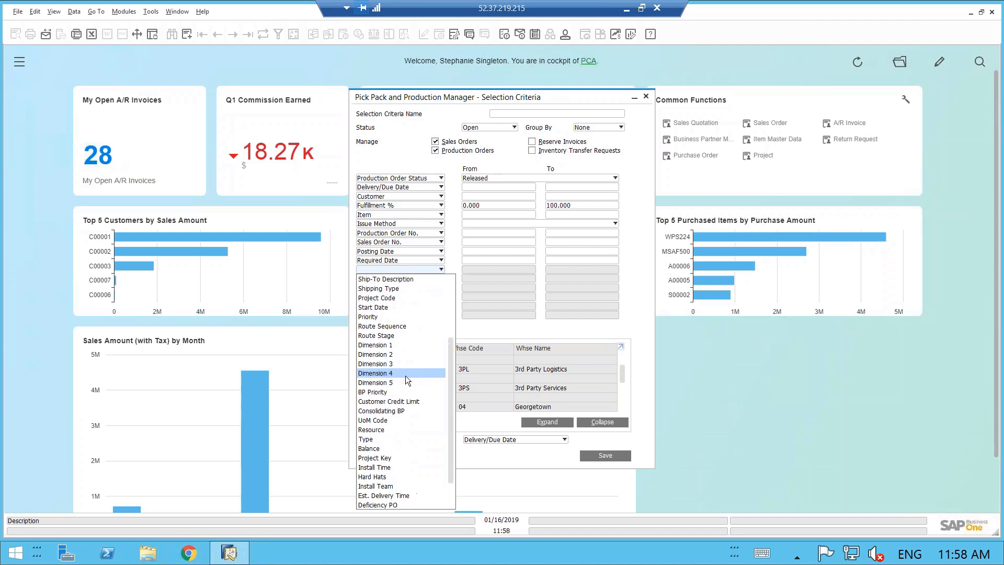
{"action": "left_click", "coordinate": [488, 261]}
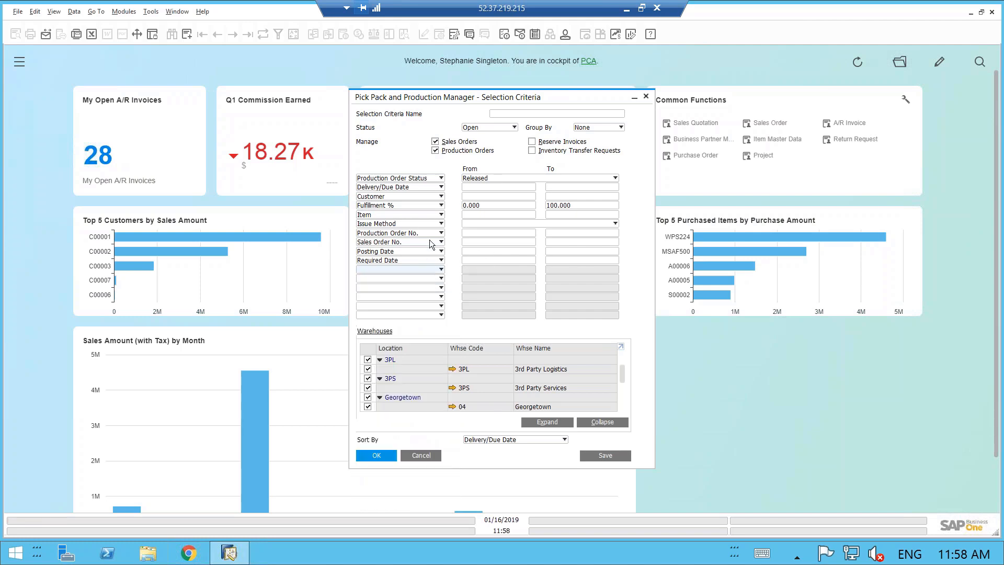
- Exclude sales orders from the selection again and close the Pick Pack and Production Manager criteria without running it
{"action": "left_click", "coordinate": [435, 141]}
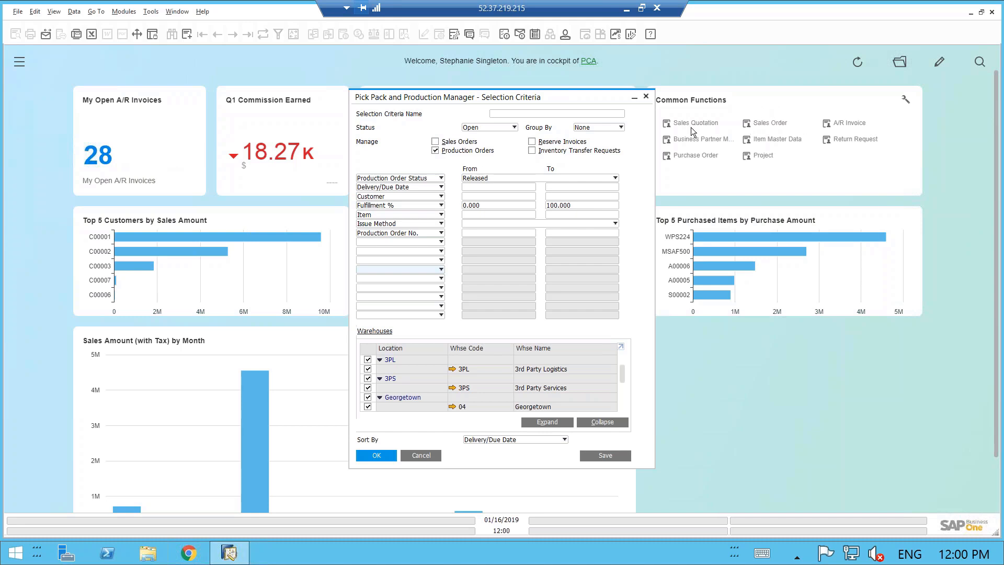
{"action": "left_click", "coordinate": [646, 96]}
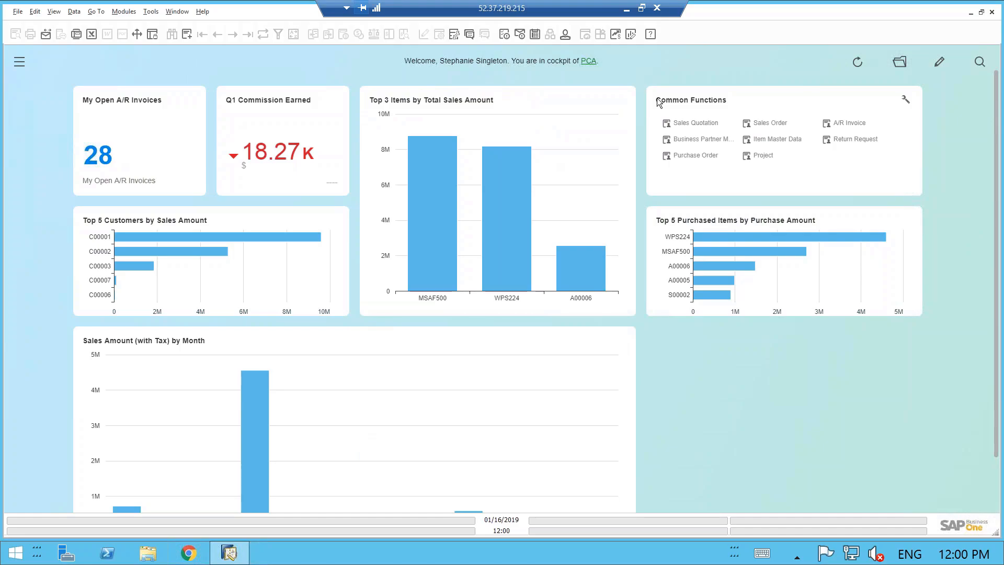